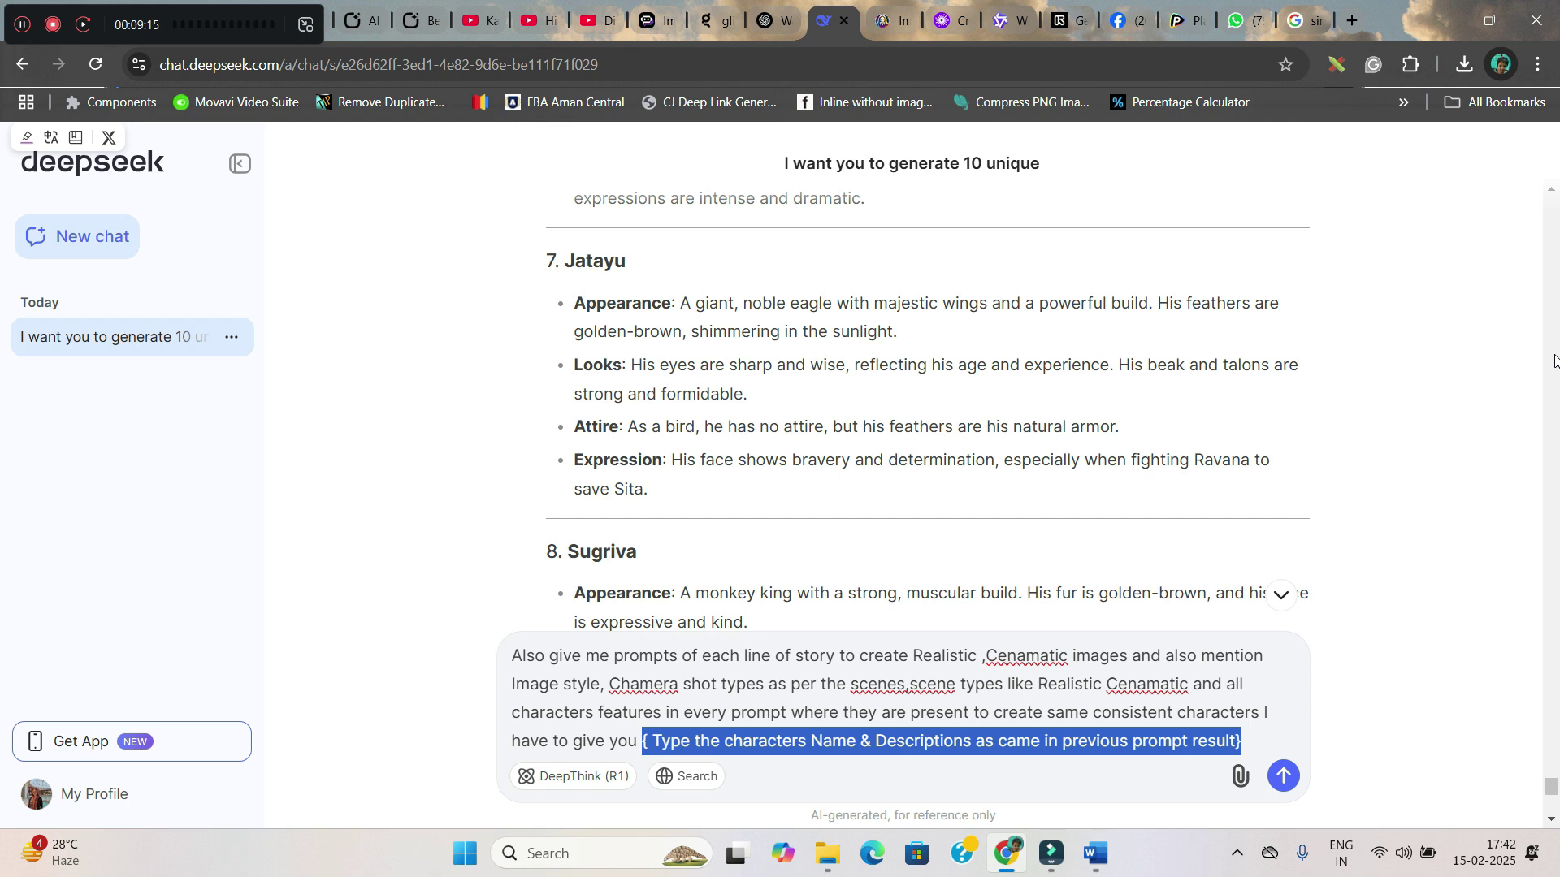
- Switch to Leonardo.Ai, show the previous generations in the library and open a character image to get its description
{"action": "scroll", "coordinate": [860, 436], "scroll_direction": "up", "scroll_amount": 5}
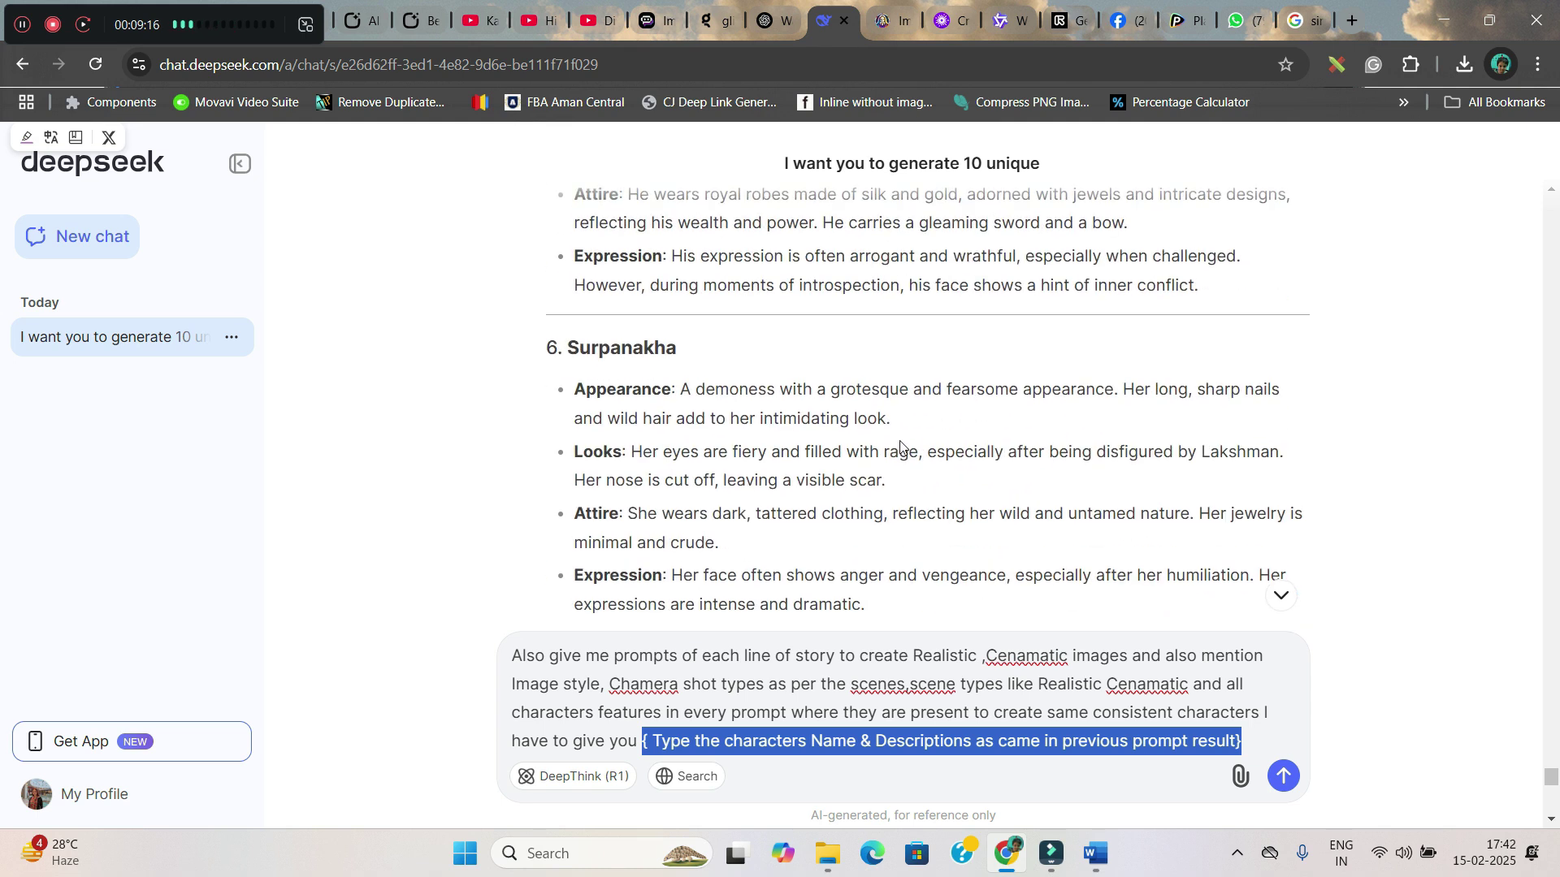
{"action": "scroll", "coordinate": [1357, 516], "scroll_direction": "down", "scroll_amount": 6}
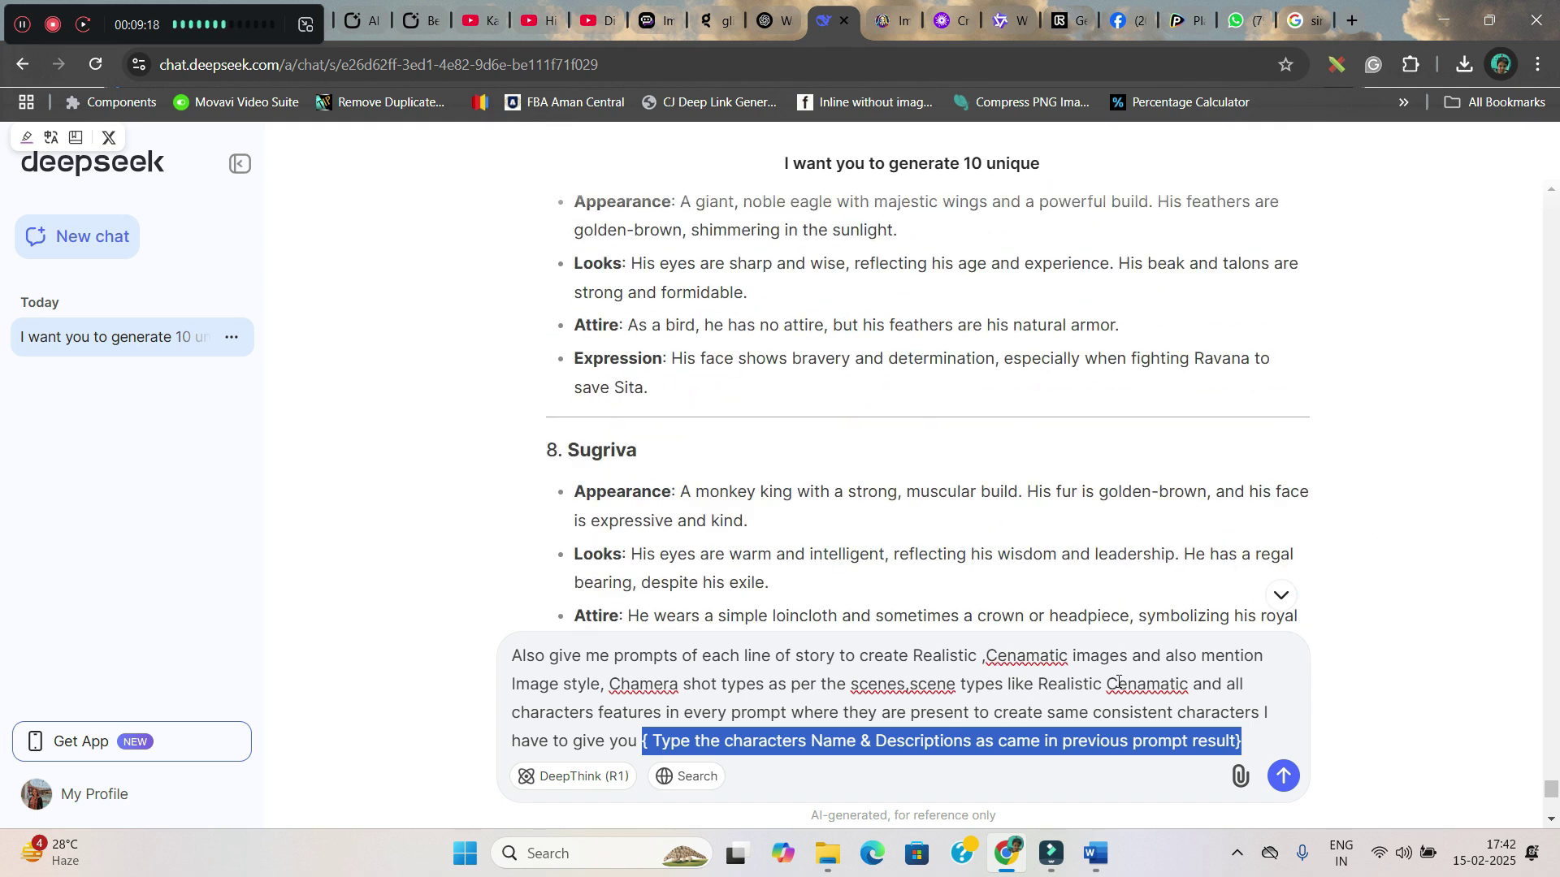
{"action": "left_click", "coordinate": [892, 23]}
{"action": "scroll", "coordinate": [691, 461], "scroll_direction": "down", "scroll_amount": 20}
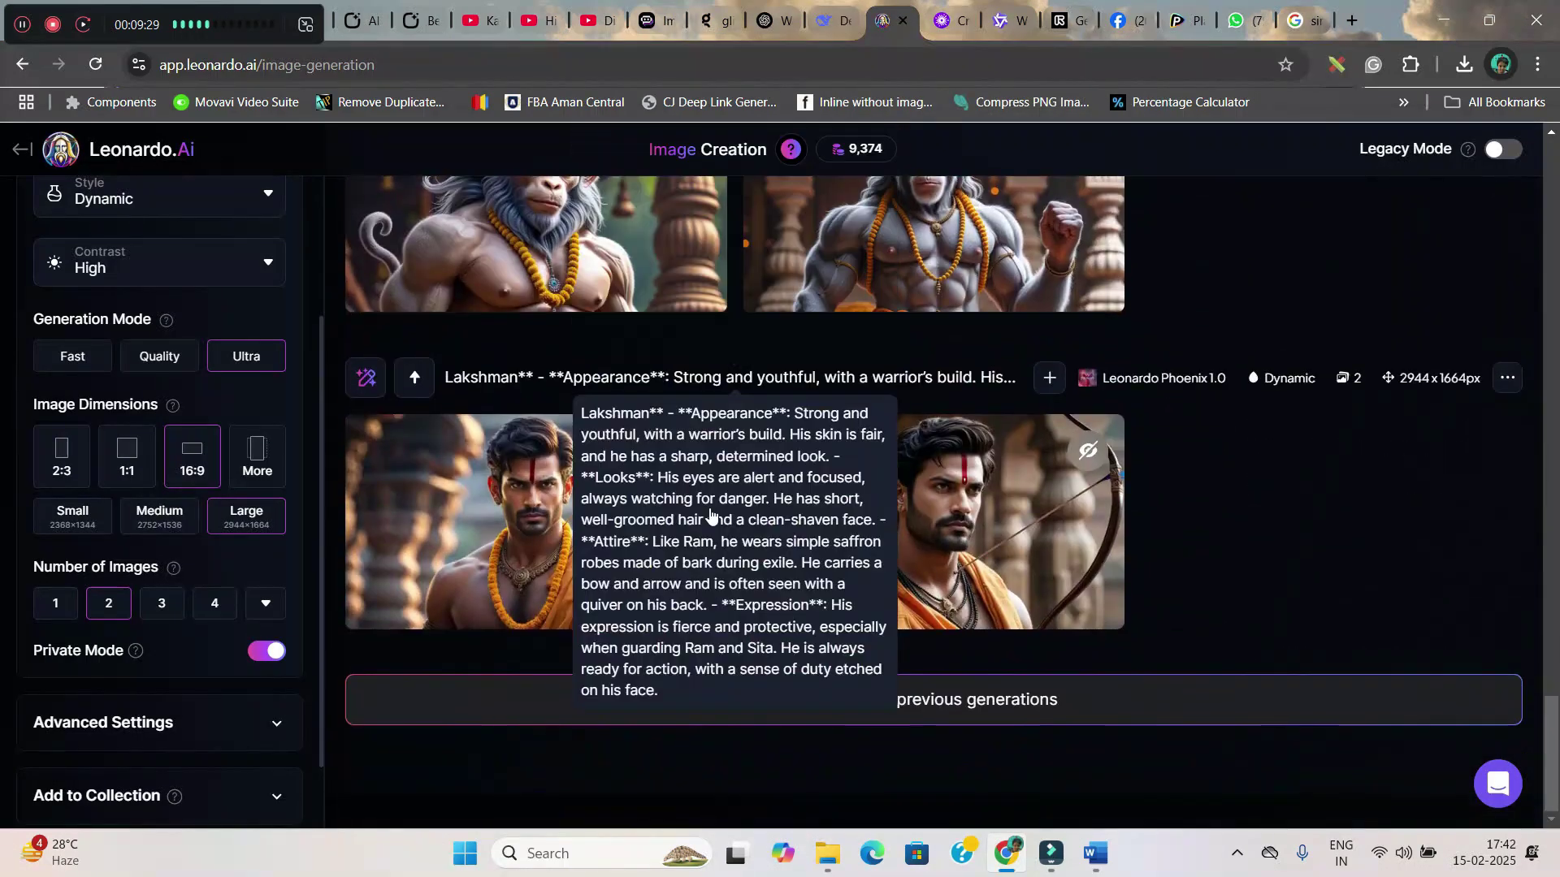
{"action": "left_click", "coordinate": [1004, 715]}
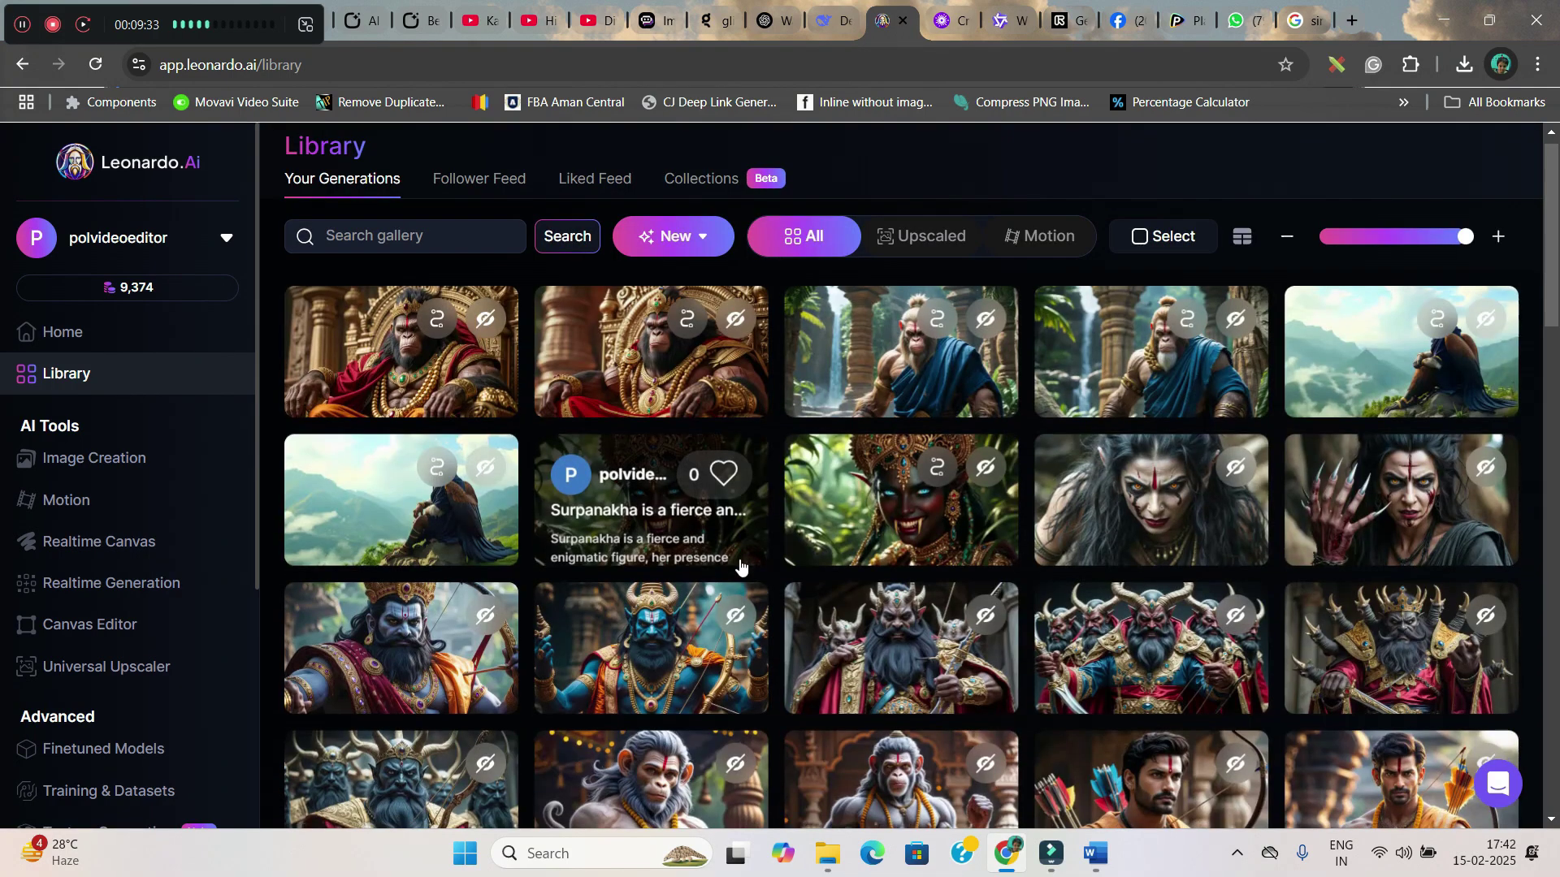
{"action": "scroll", "coordinate": [986, 568], "scroll_direction": "down", "scroll_amount": 10}
{"action": "left_click", "coordinate": [986, 569]}
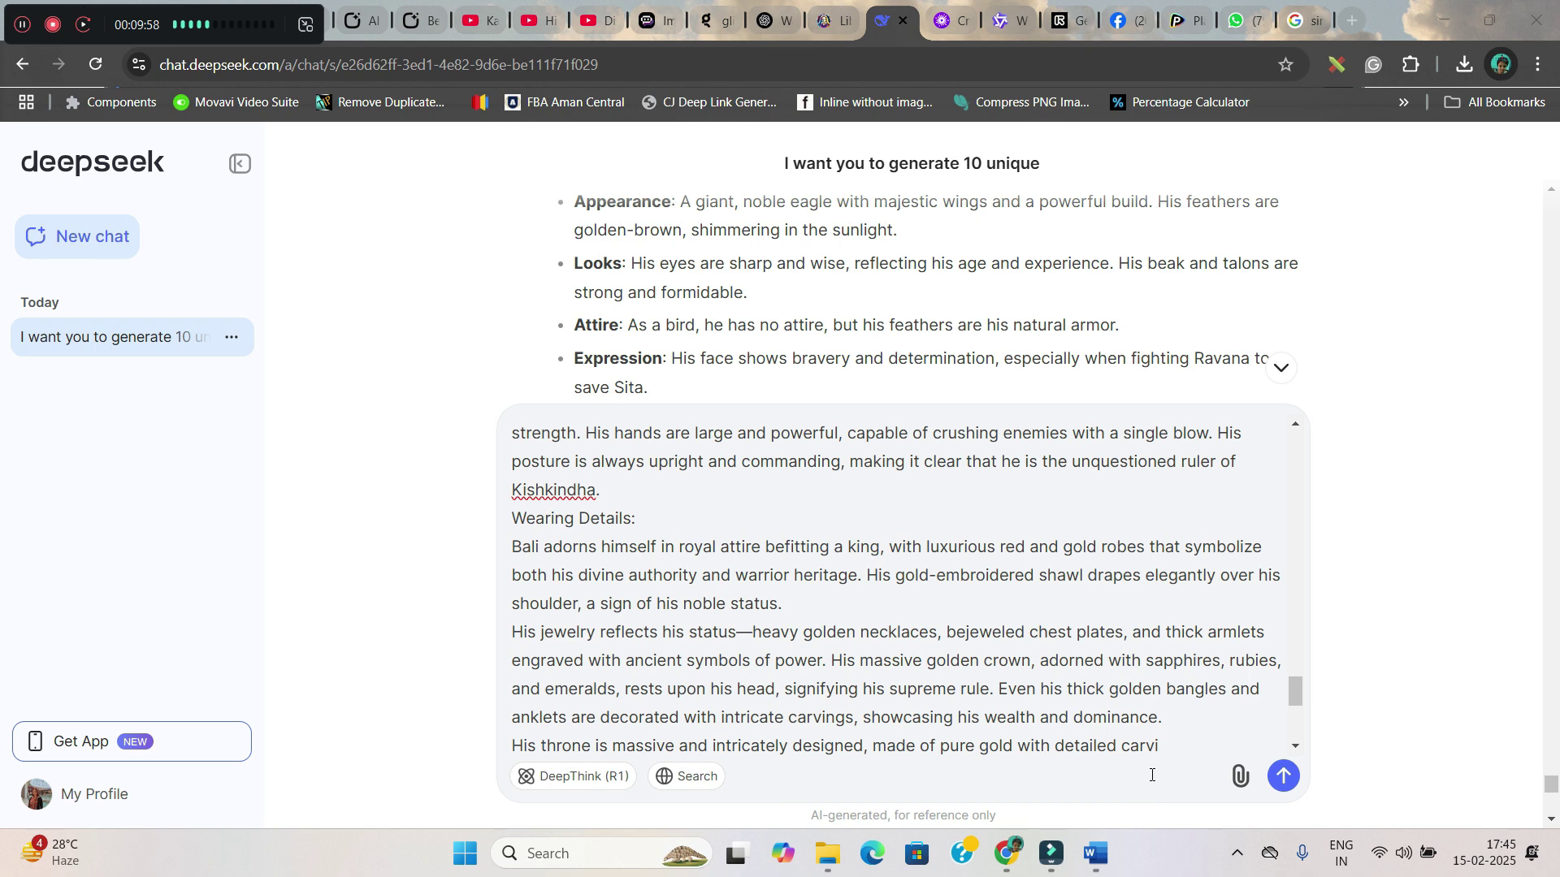
- Submit the scene image-prompt request with the full character descriptions in DeepSeek and copy the generated scene prompts
{"action": "left_click", "coordinate": [1283, 776]}
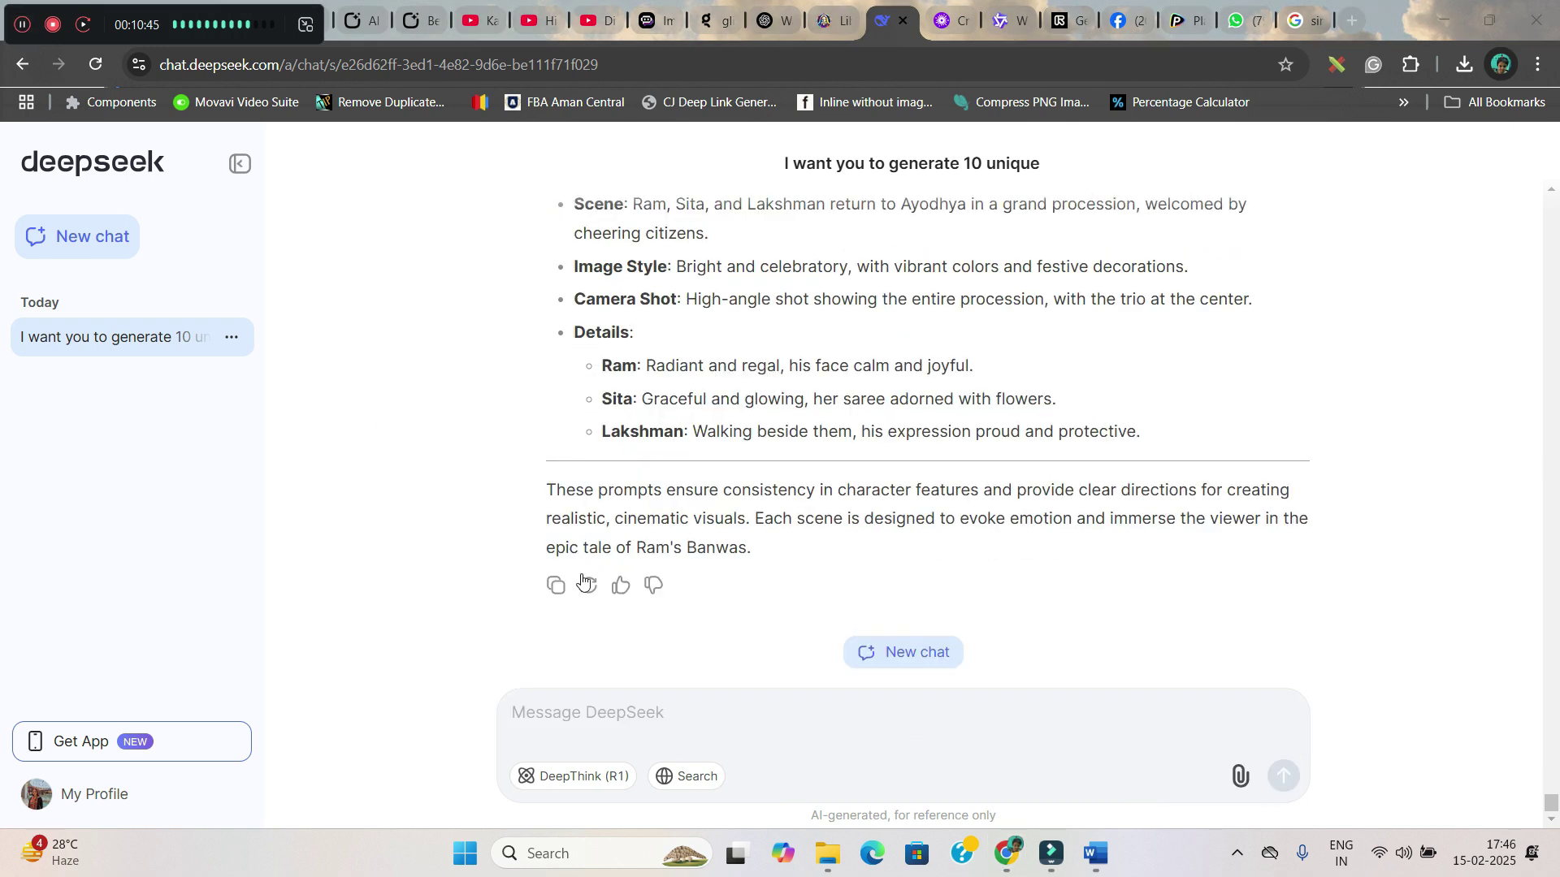
{"action": "left_click", "coordinate": [556, 587]}
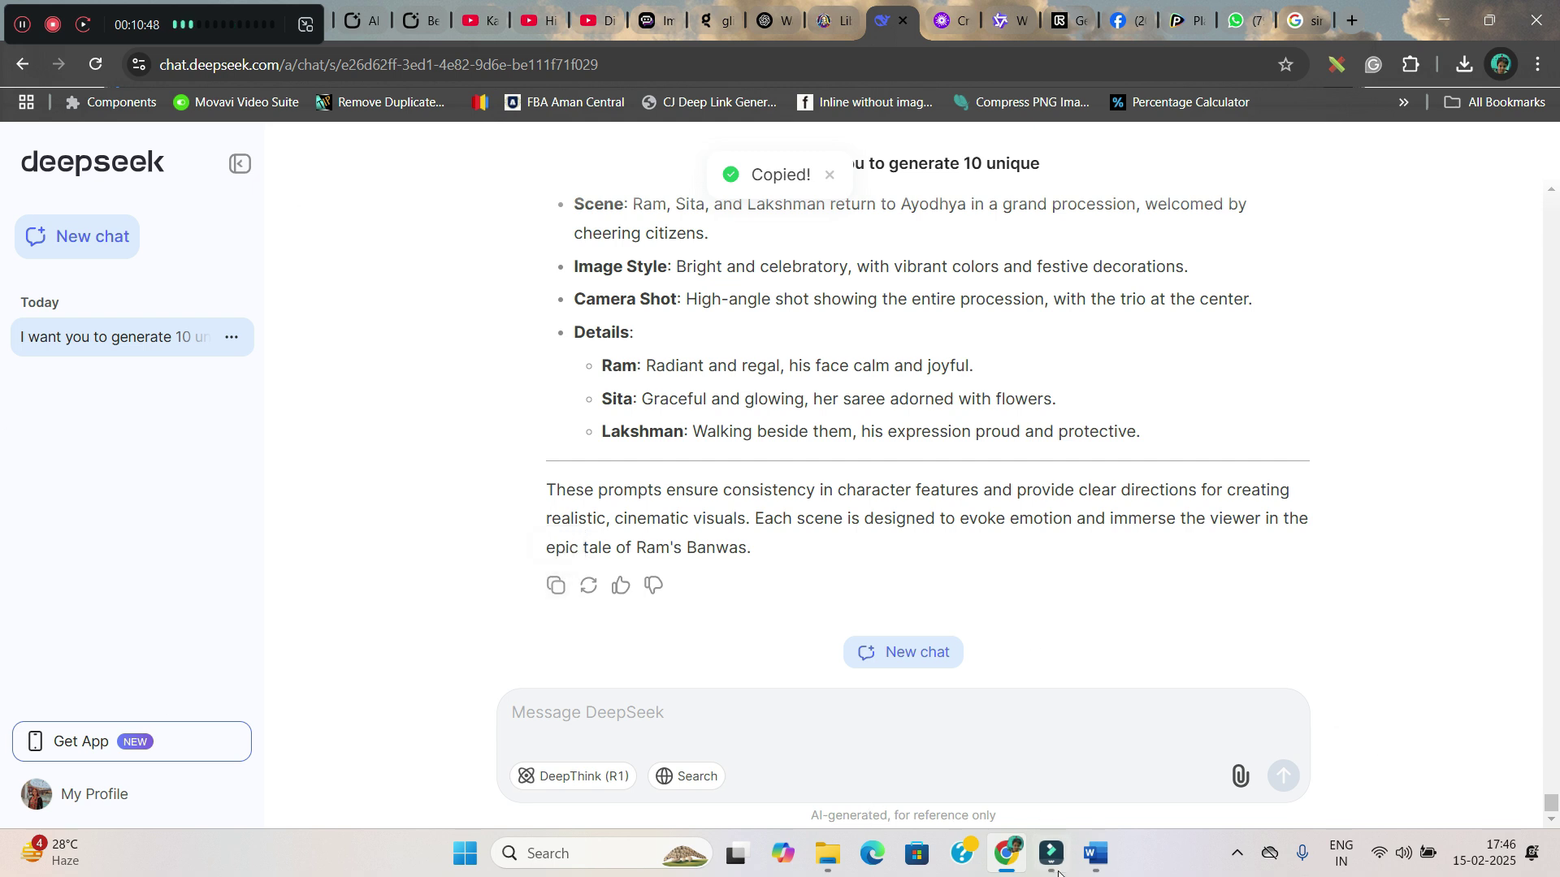
- Switch to the PROMPTS & CAMERA ANGLES document in Word and go down past the 4th and 5th prompt sections
{"action": "mouse_move", "coordinate": [1089, 857]}
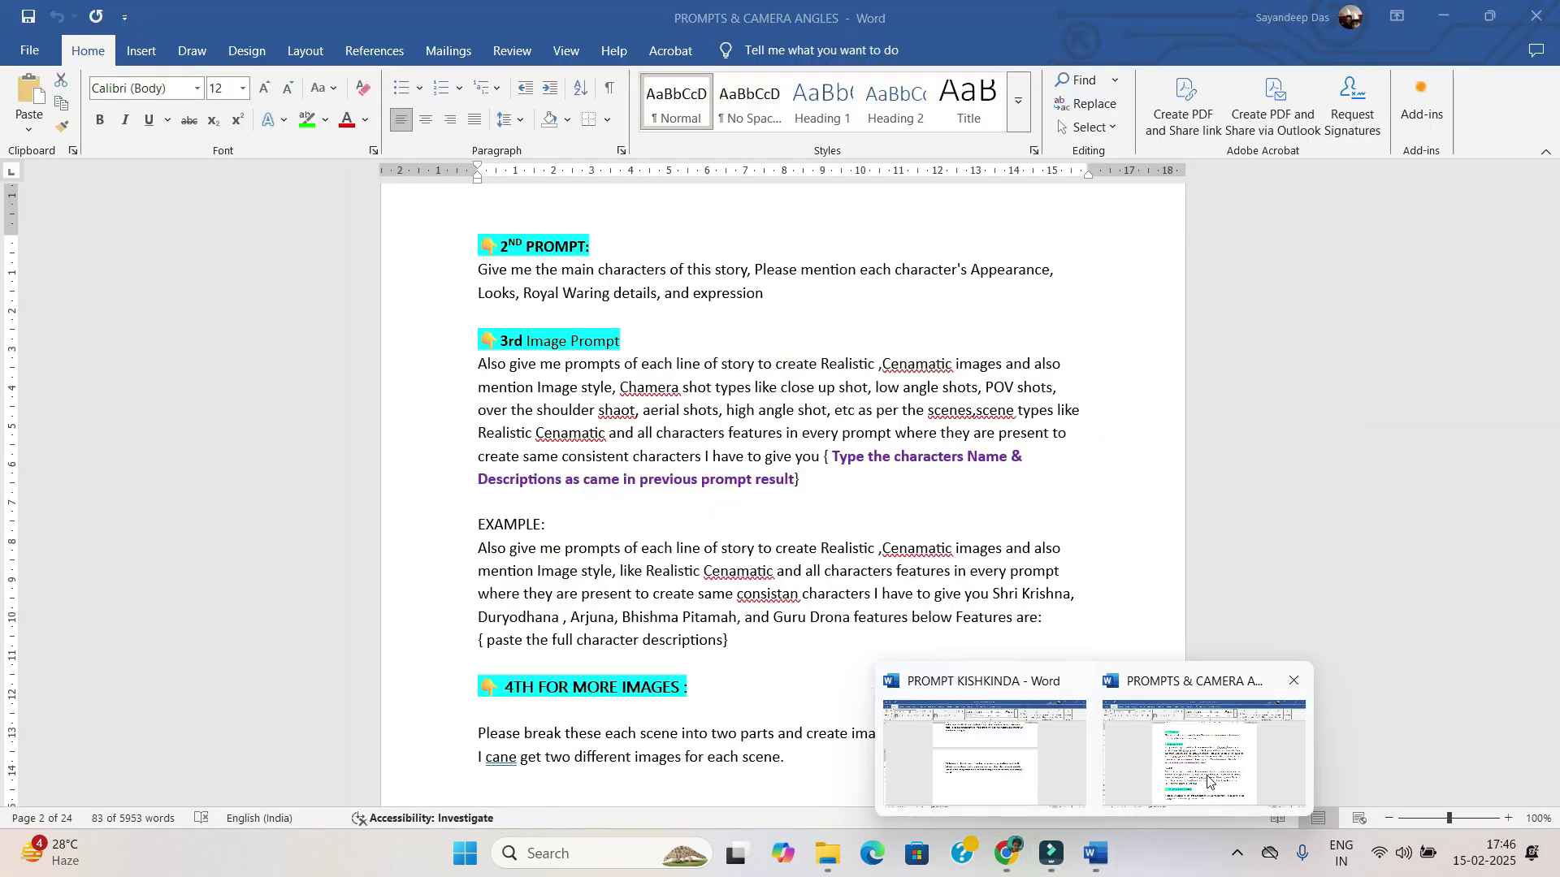
{"action": "left_click", "coordinate": [1207, 775]}
{"action": "scroll", "coordinate": [1237, 613], "scroll_direction": "down", "scroll_amount": 3}
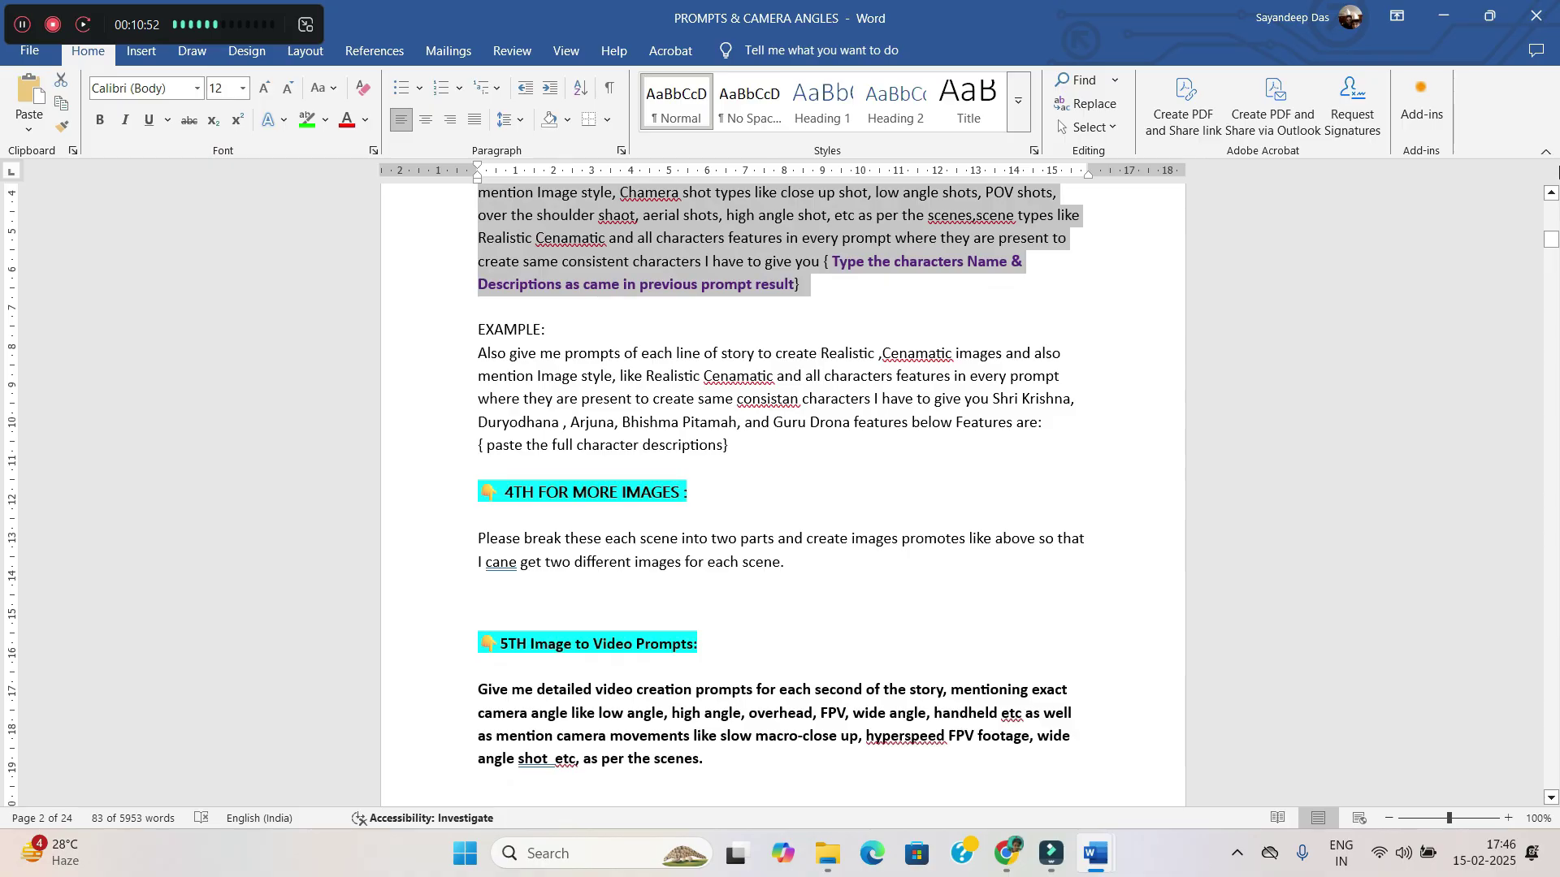
{"action": "left_click_drag", "start_coordinate": [1550, 243], "coordinate": [1550, 256]}
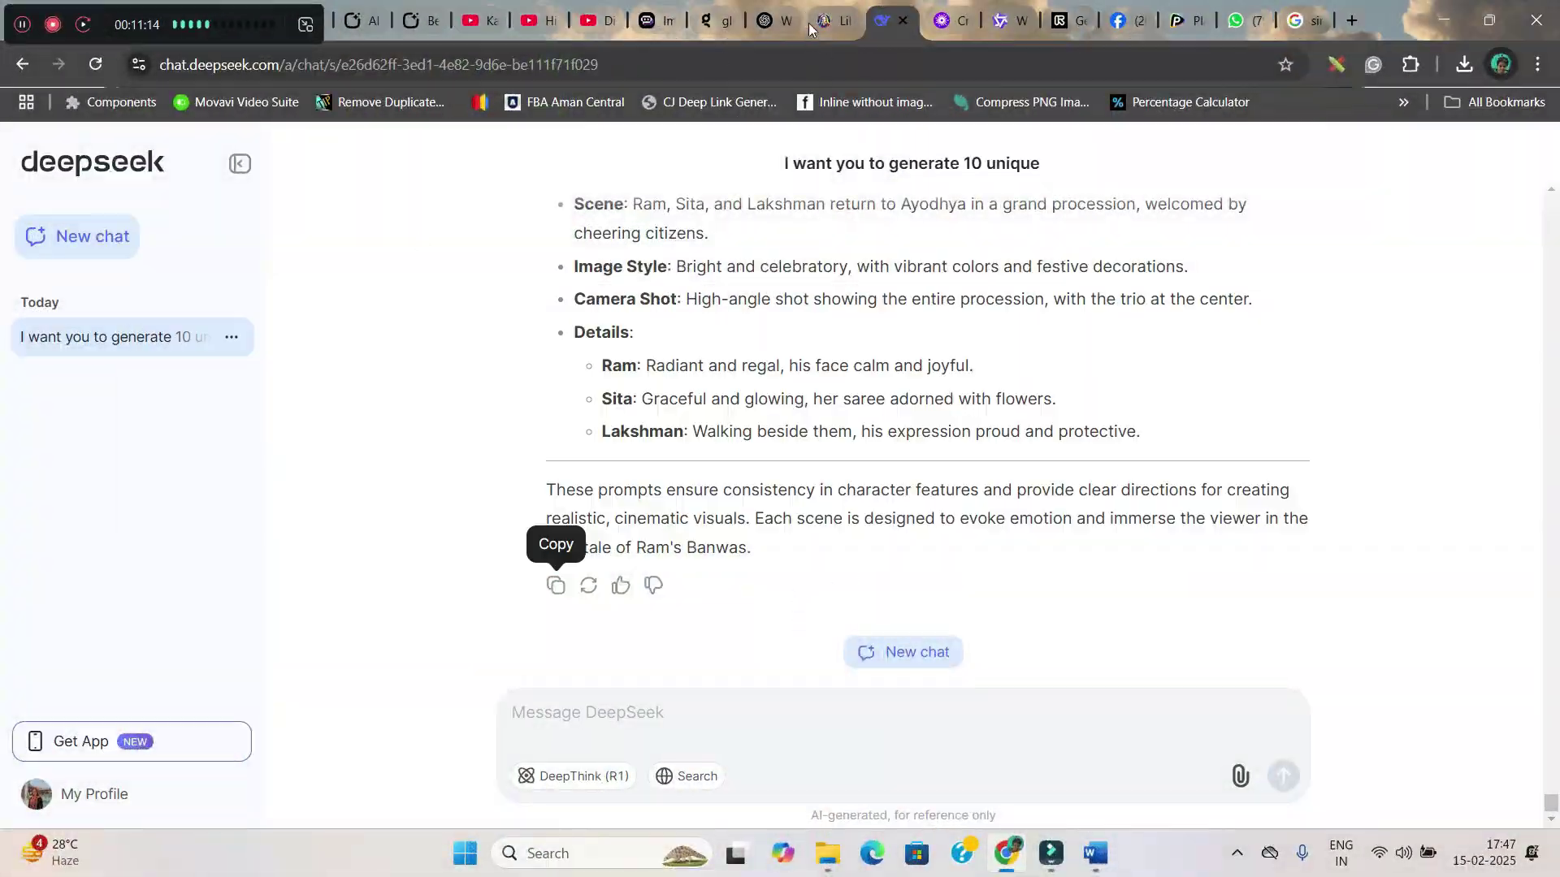
- Switch to Leonardo.Ai, close the details of the Bali image and go to the home page
{"action": "left_click", "coordinate": [828, 20]}
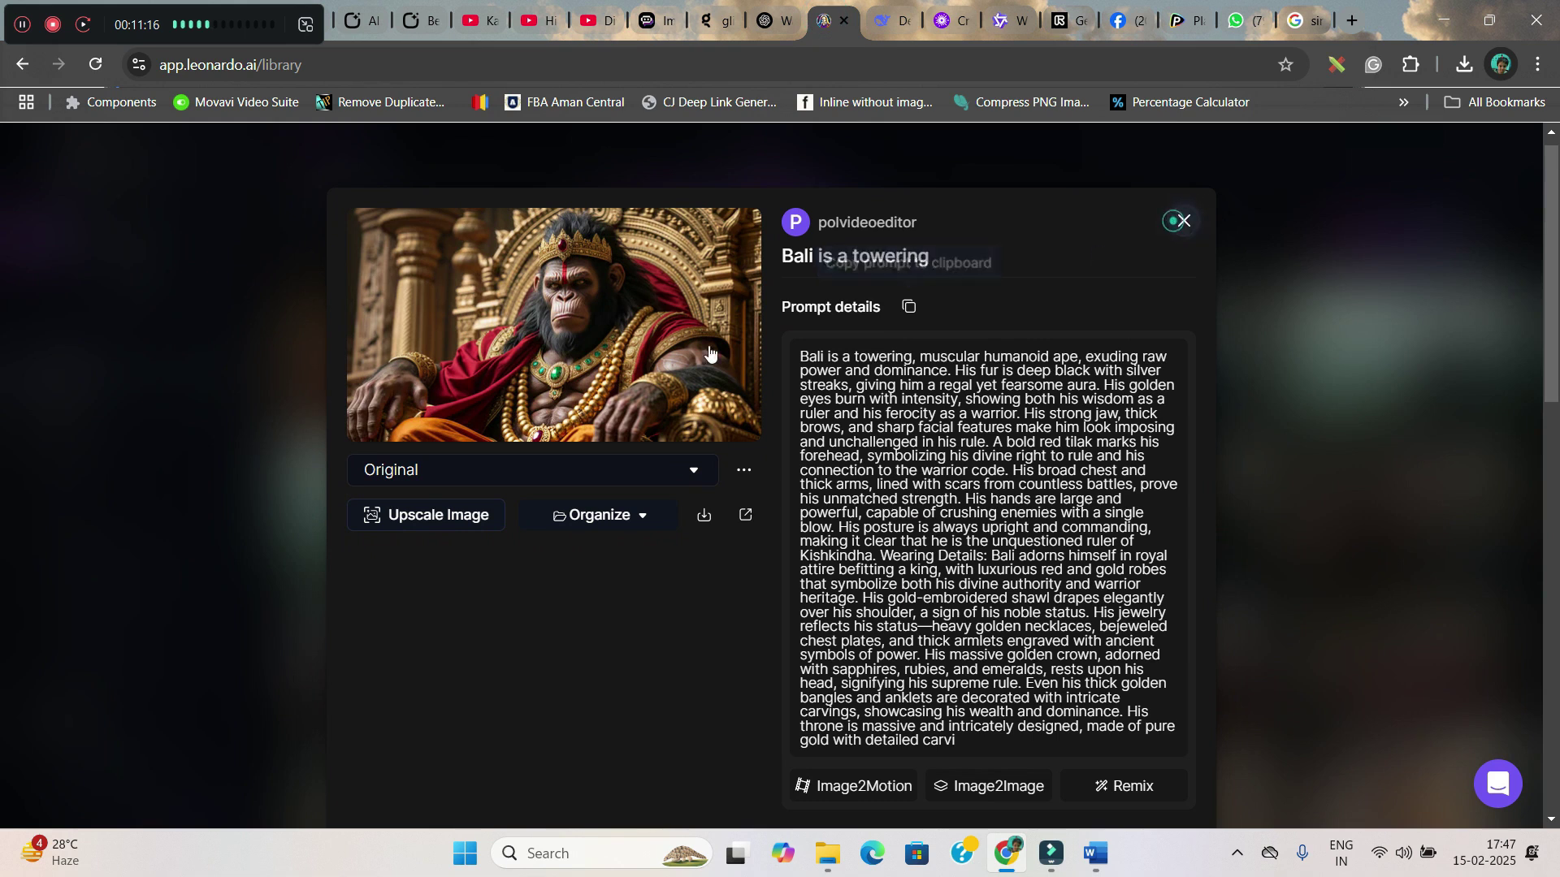
{"action": "left_click", "coordinate": [1178, 224]}
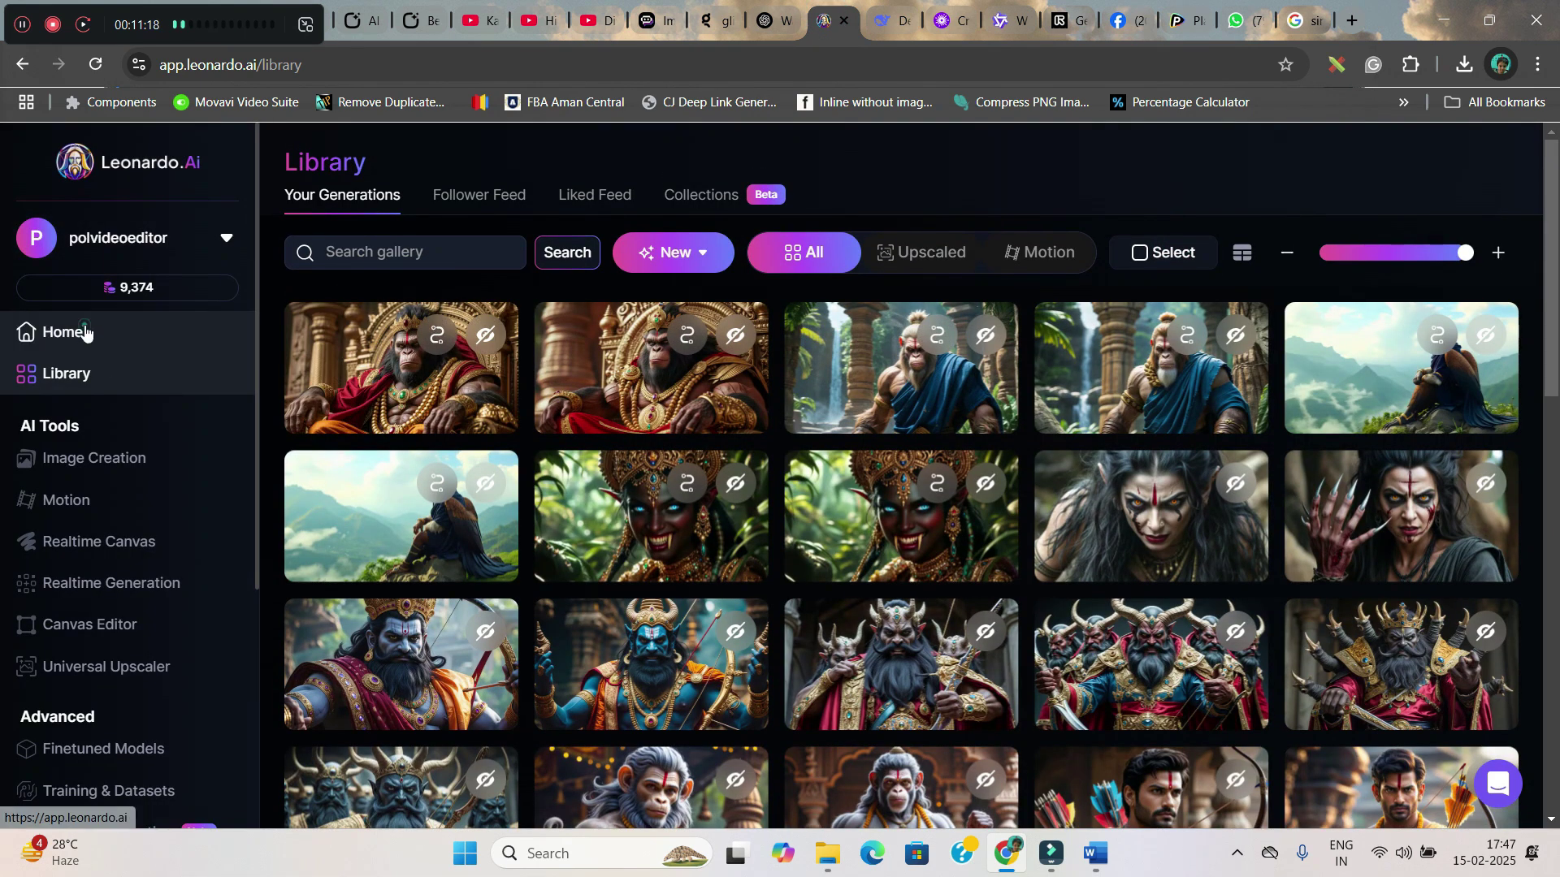
{"action": "left_click", "coordinate": [81, 332]}
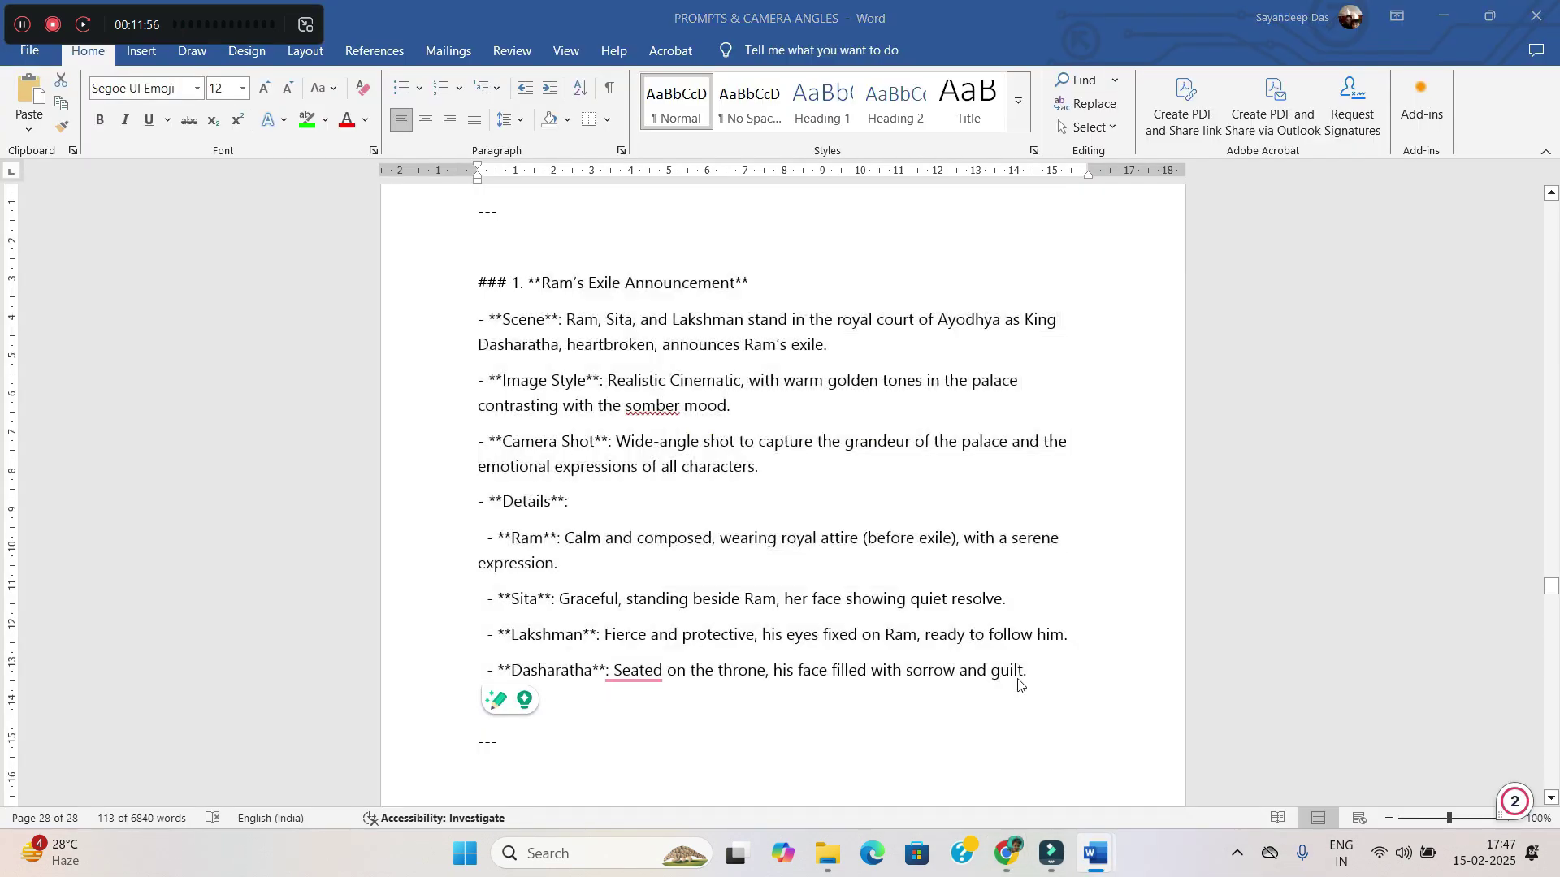
- Generate images in Leonardo.Ai from the copied Ram's Exile Announcement scene prompt, with the old reference image removed
{"action": "key", "text": "alt+Tab"}
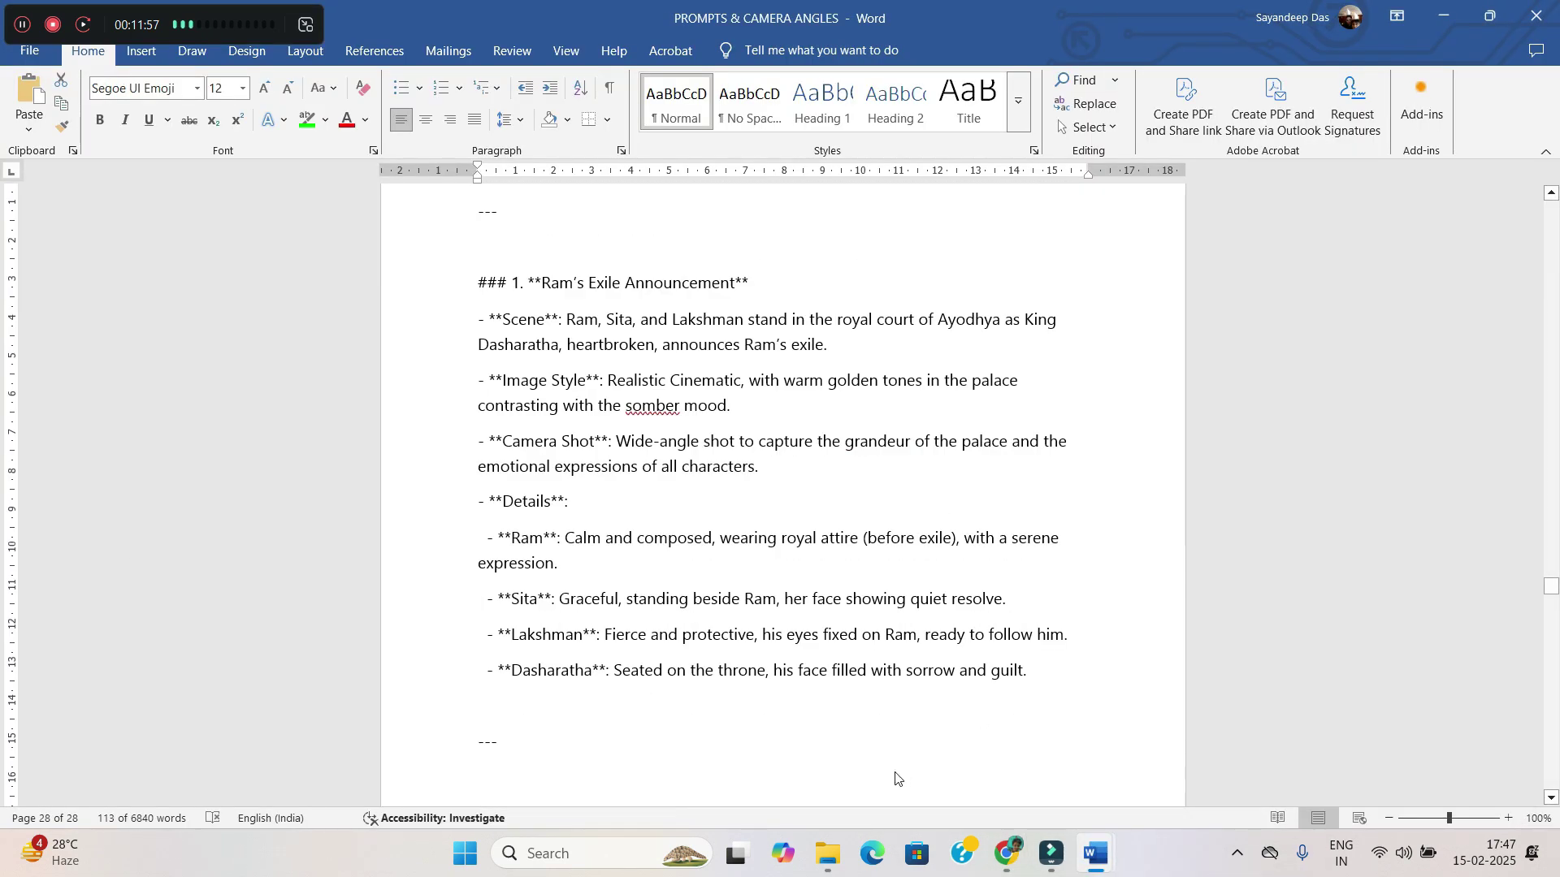
{"action": "left_click", "coordinate": [1004, 863]}
{"action": "left_click", "coordinate": [450, 230]}
{"action": "key", "text": "ctrl+a"}
{"action": "key", "text": "ctrl+v"}
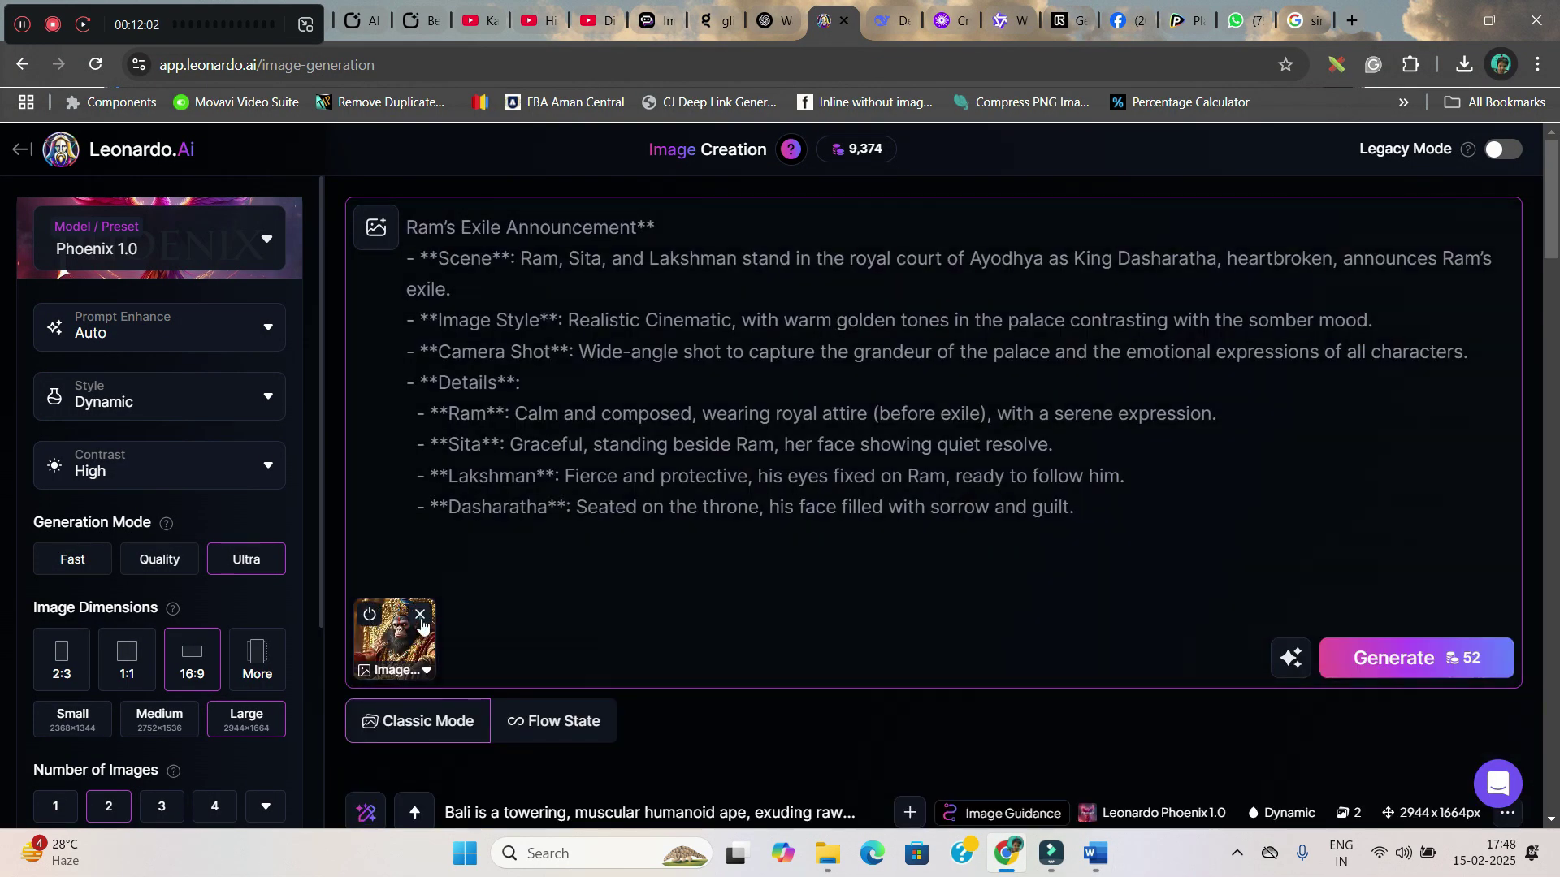
{"action": "left_click", "coordinate": [421, 616]}
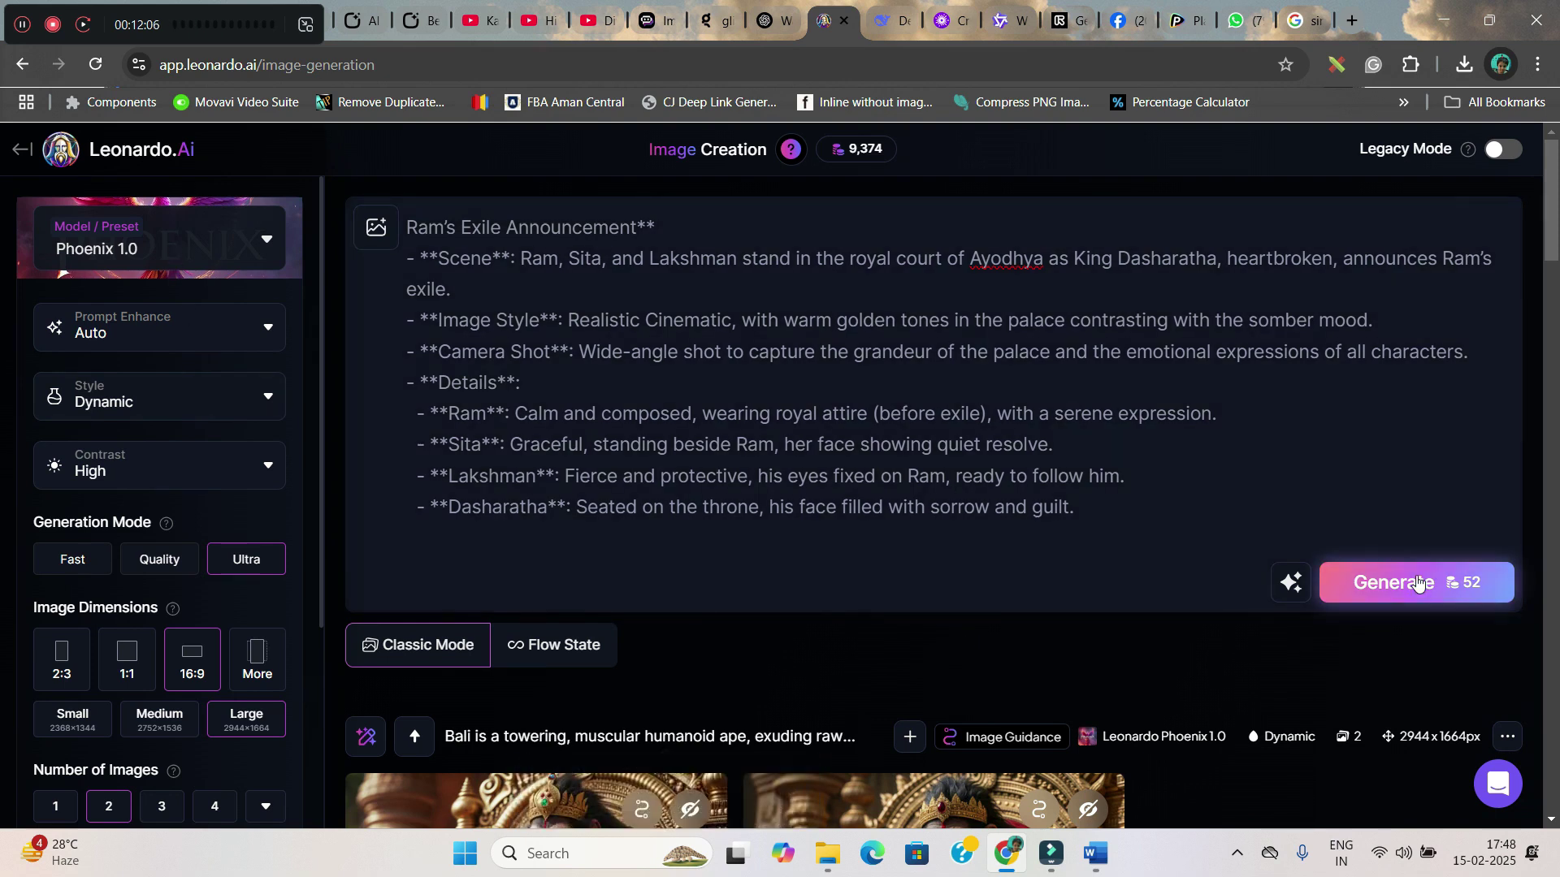
{"action": "scroll", "coordinate": [1205, 664], "scroll_direction": "down", "scroll_amount": 5}
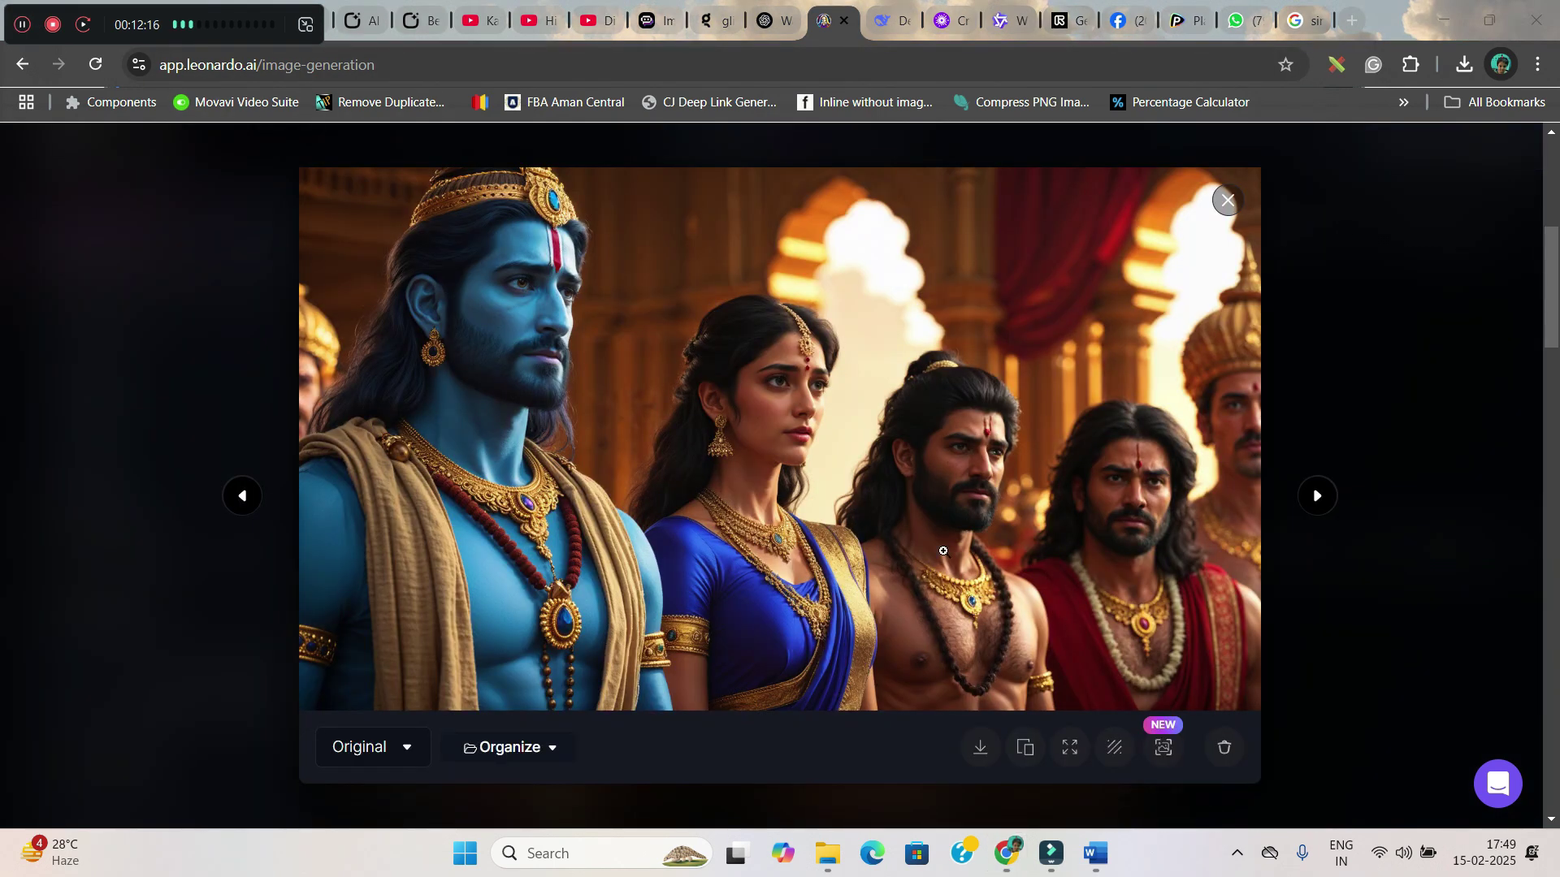
- Download the close view of blue-skinned Ram beside Sita and preview the image with the crowned, garlanded man at the centre
{"action": "left_click", "coordinate": [980, 747]}
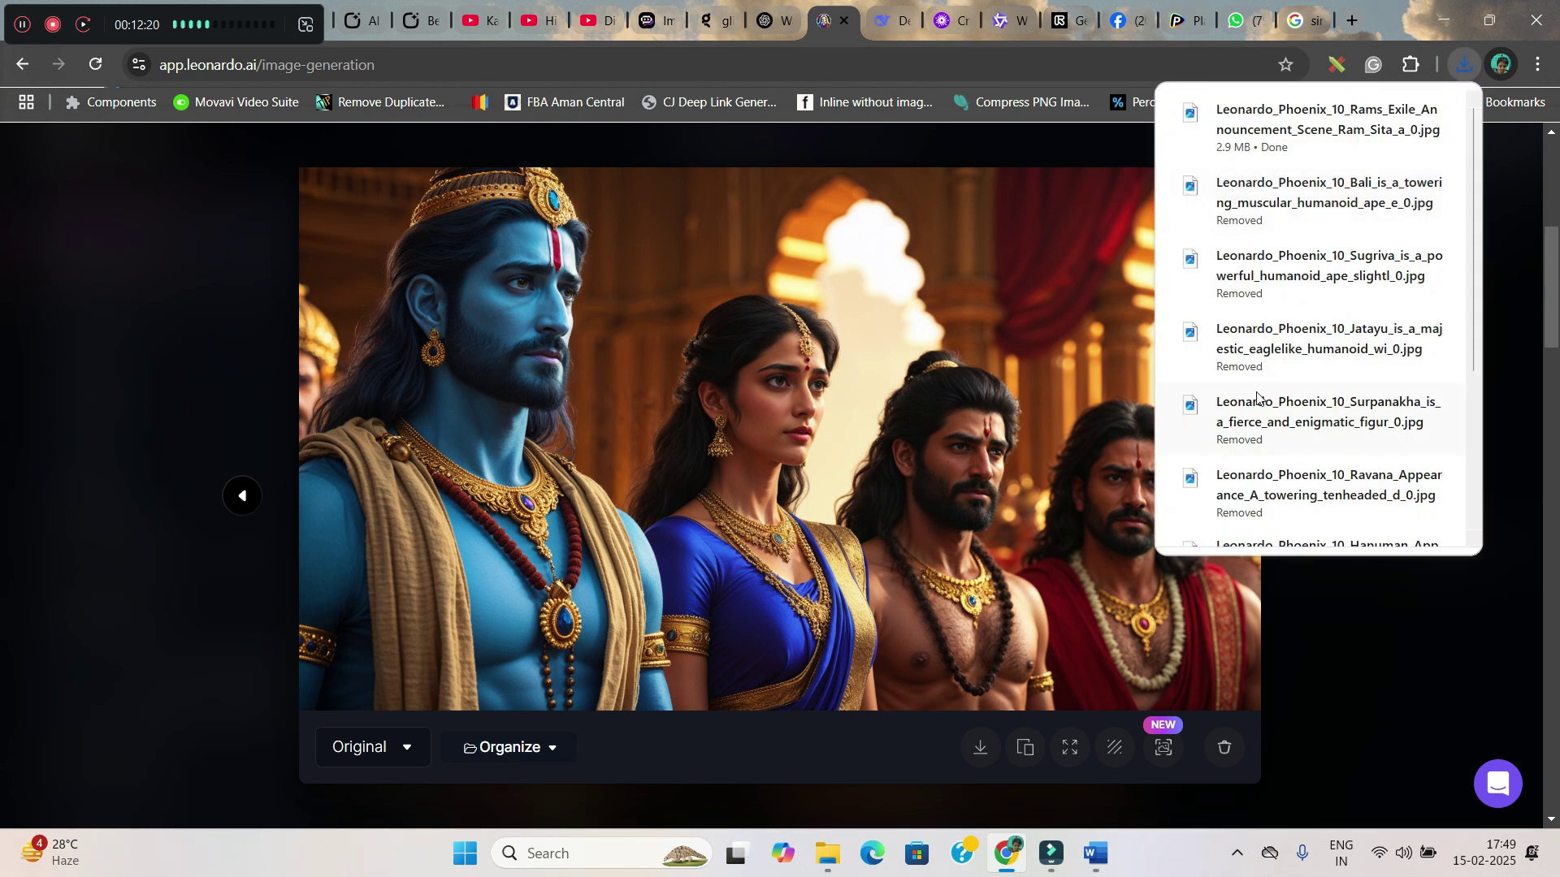
{"action": "left_click", "coordinate": [265, 299]}
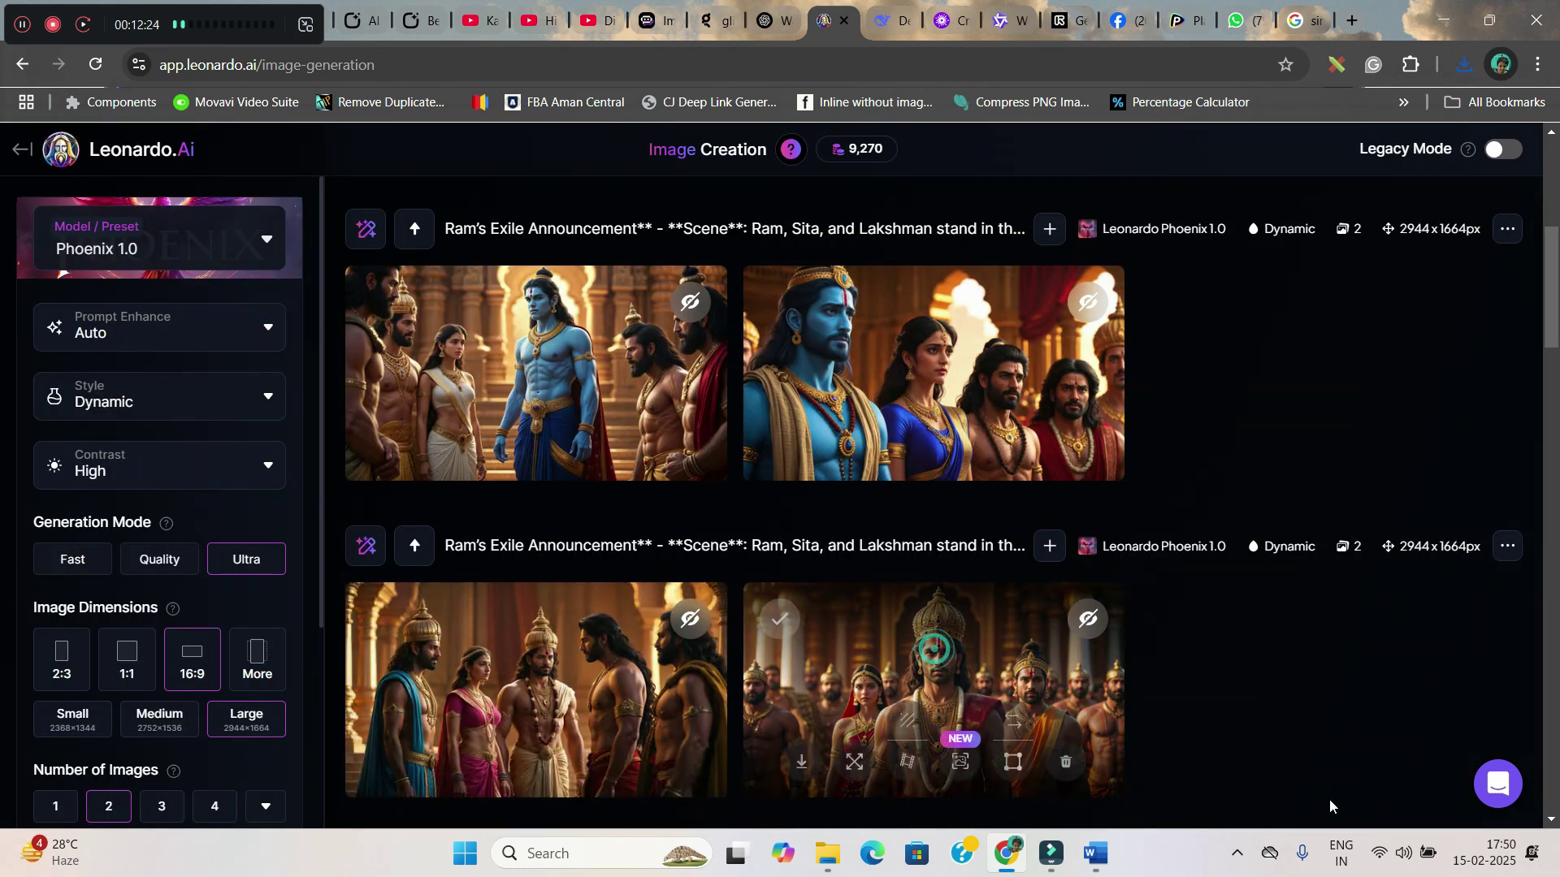
{"action": "left_click", "coordinate": [934, 650]}
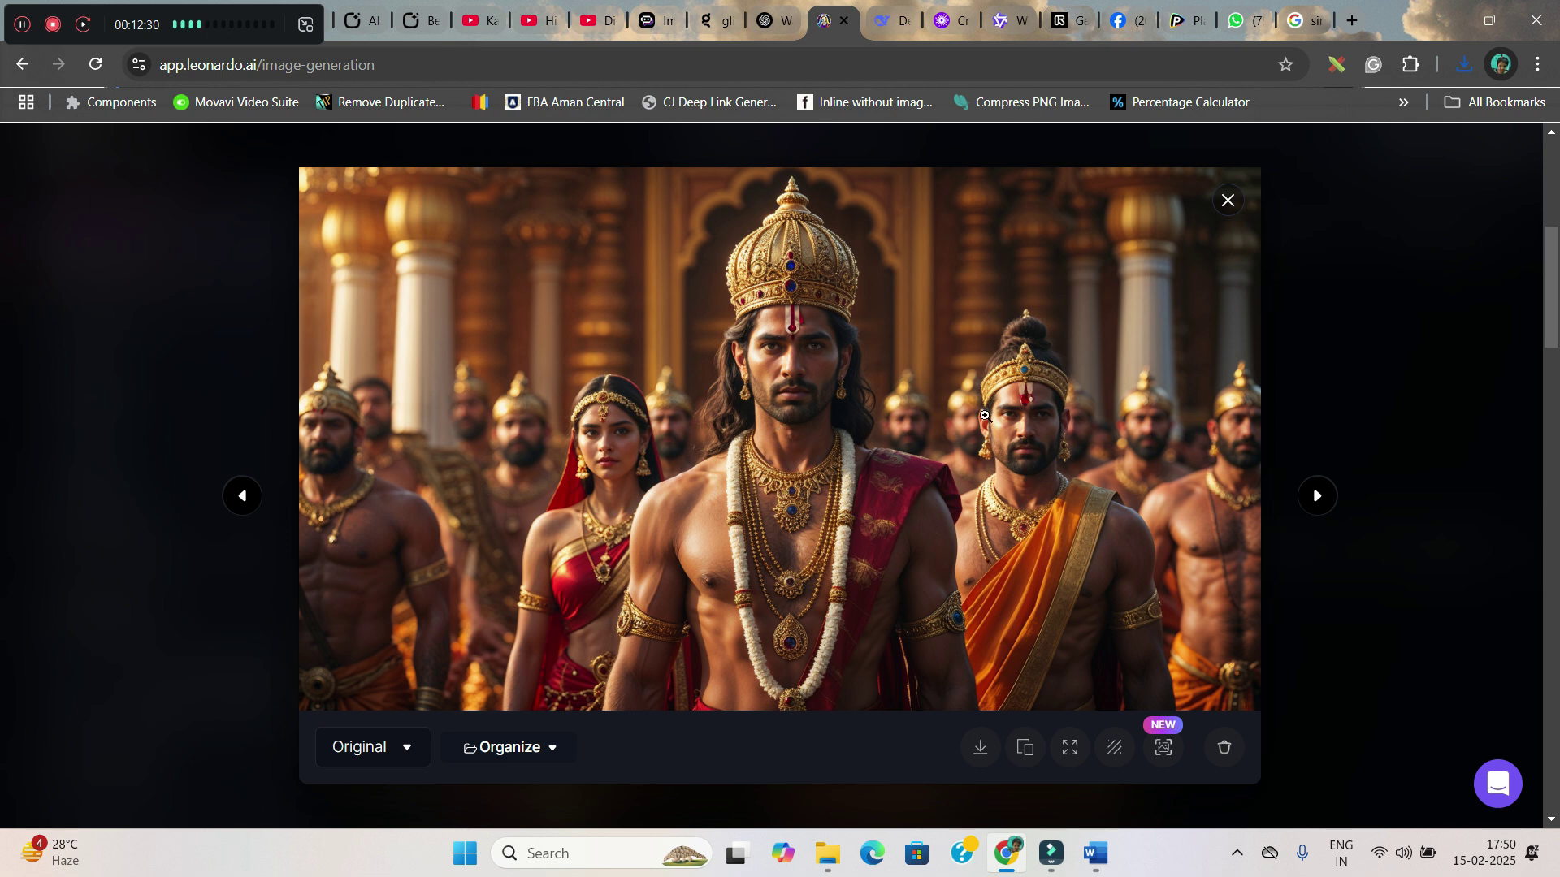
{"action": "left_click", "coordinate": [1225, 198]}
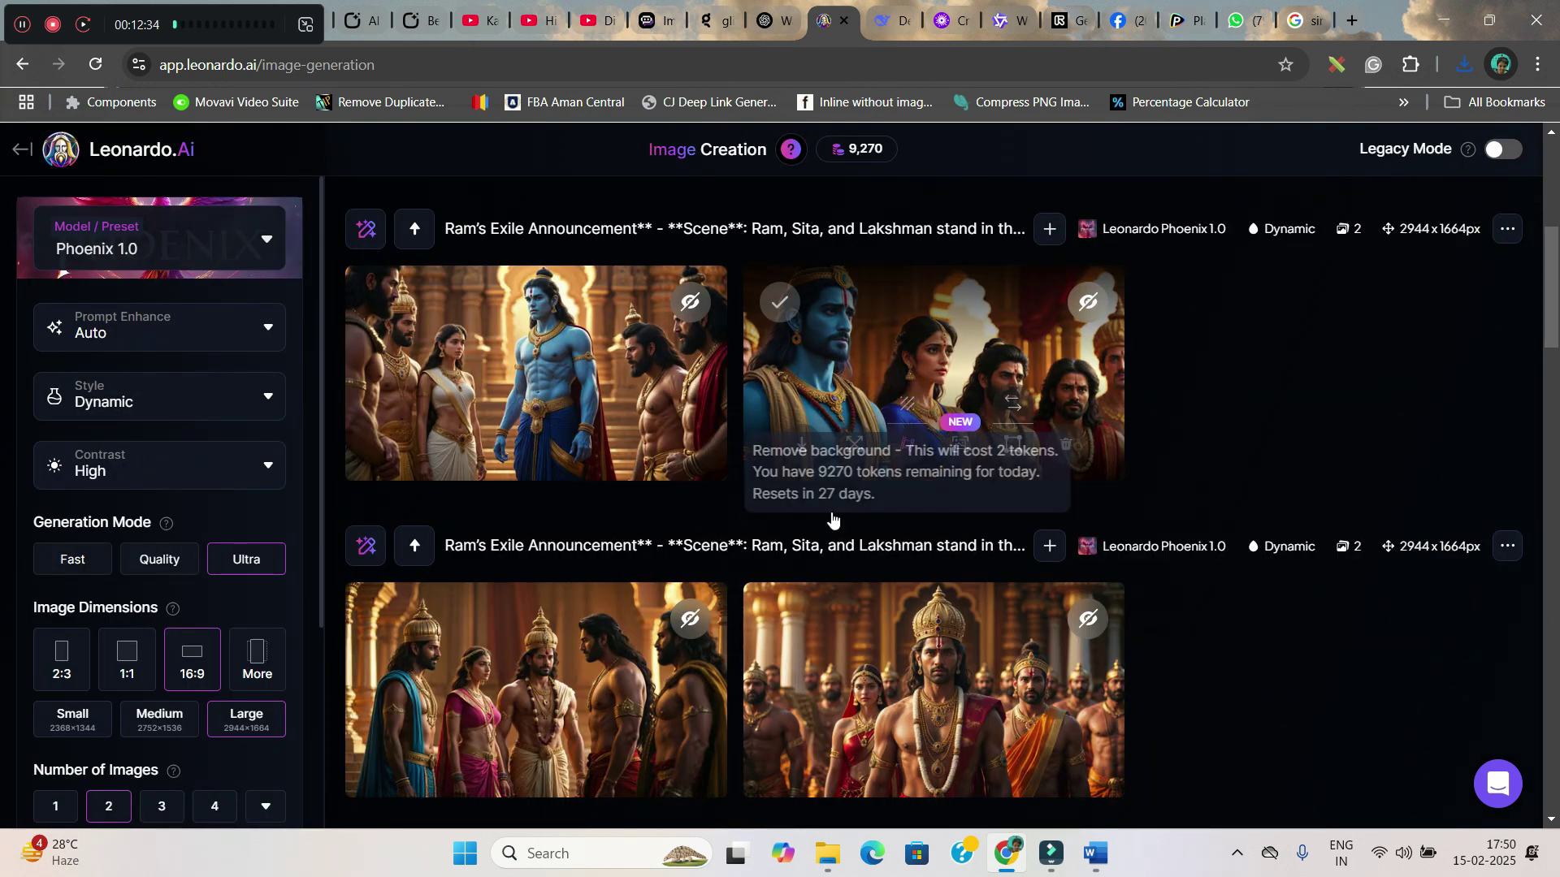
- In the PROMPTS & CAMERA ANGLES document in Word, select the paragraph-format prompt of scene 2 for copying
{"action": "scroll", "coordinate": [893, 731], "scroll_direction": "up", "scroll_amount": 5}
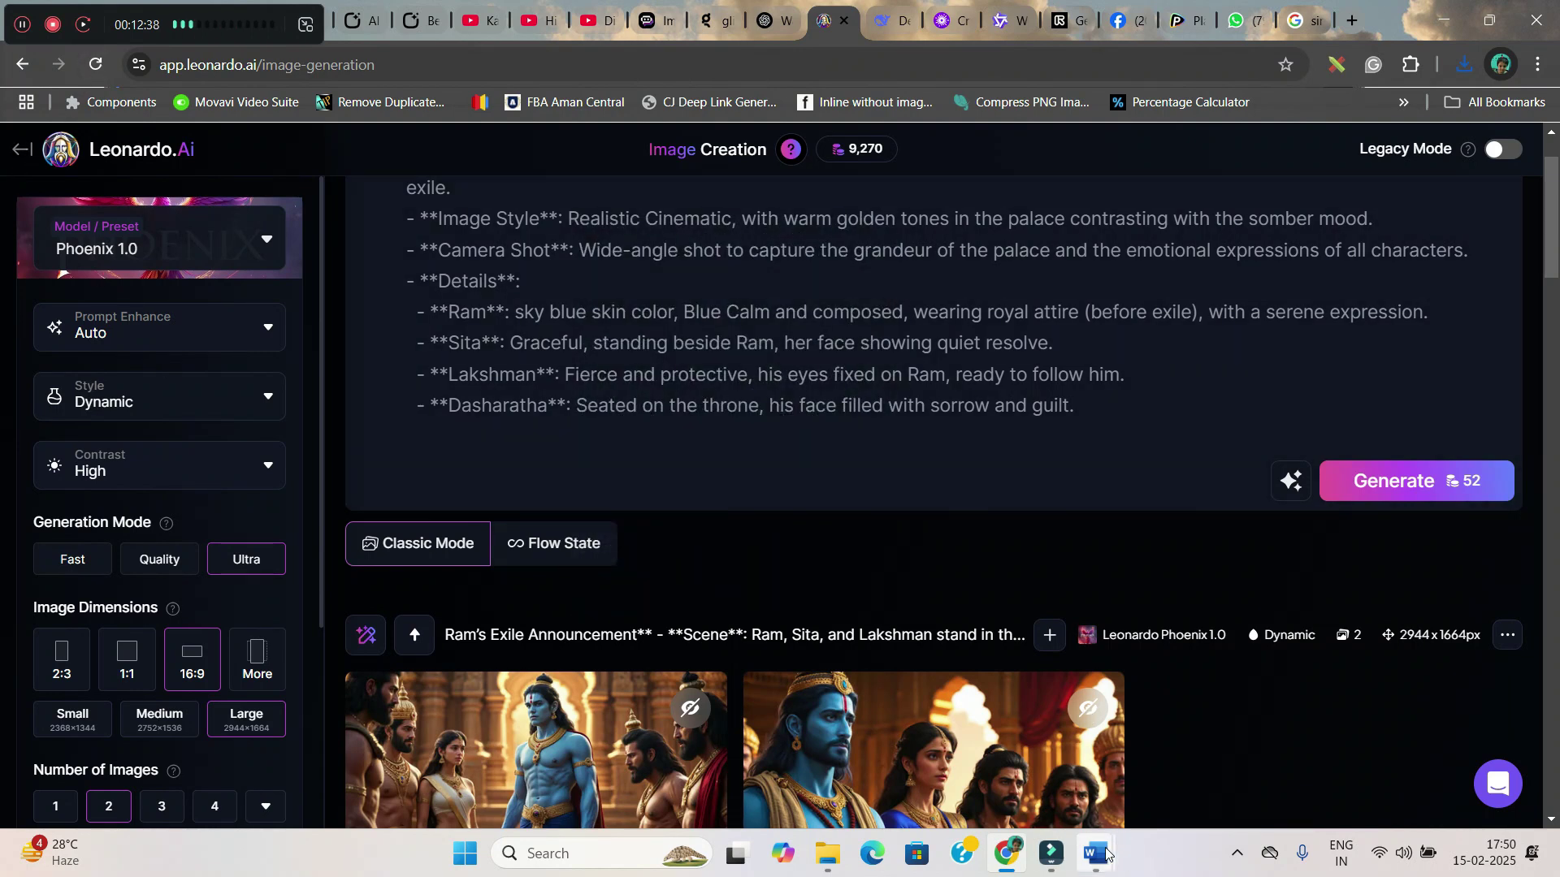
{"action": "mouse_move", "coordinate": [1097, 853]}
{"action": "left_click", "coordinate": [1089, 751]}
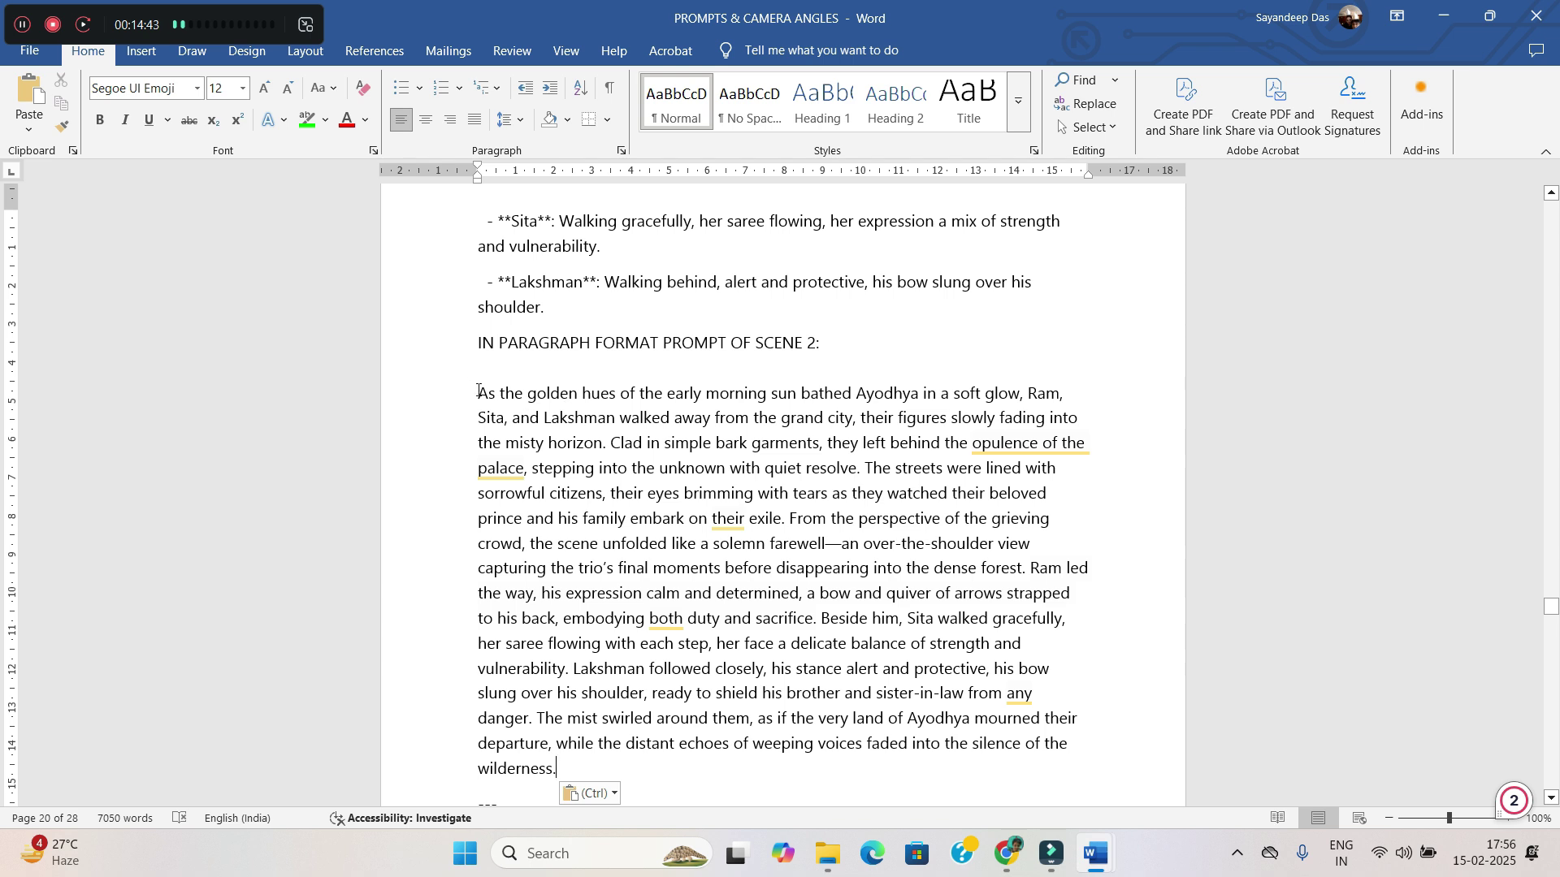
{"action": "left_click_drag", "start_coordinate": [478, 391], "coordinate": [587, 772]}
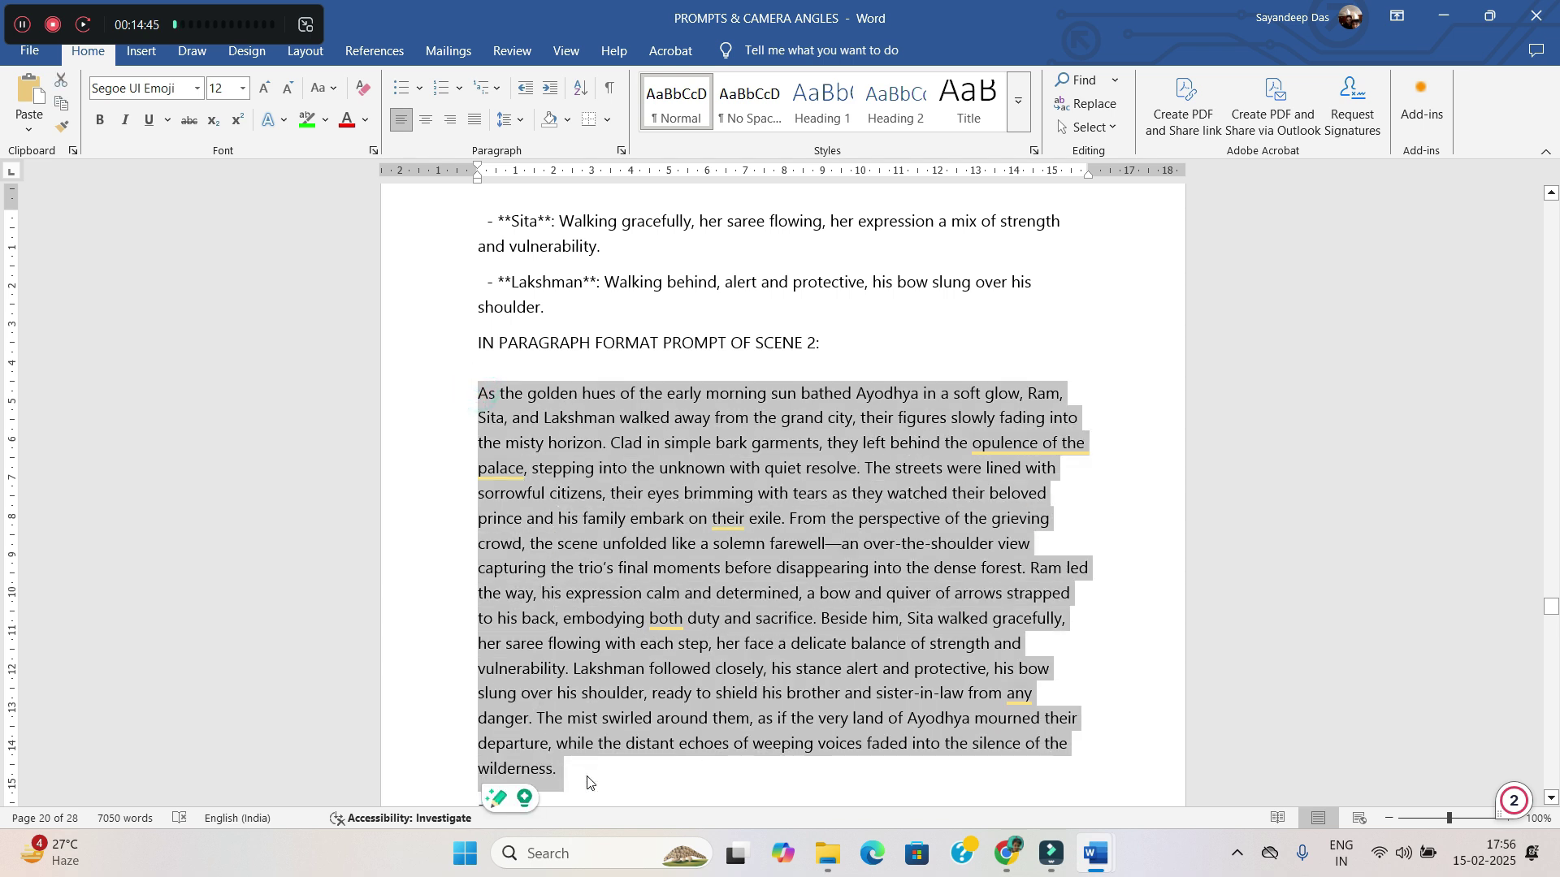
- Replace the Leonardo.Ai prompt with the scene 2 paragraph about leaving Ayodhya and generate its images
{"action": "key", "text": "alt+Tab"}
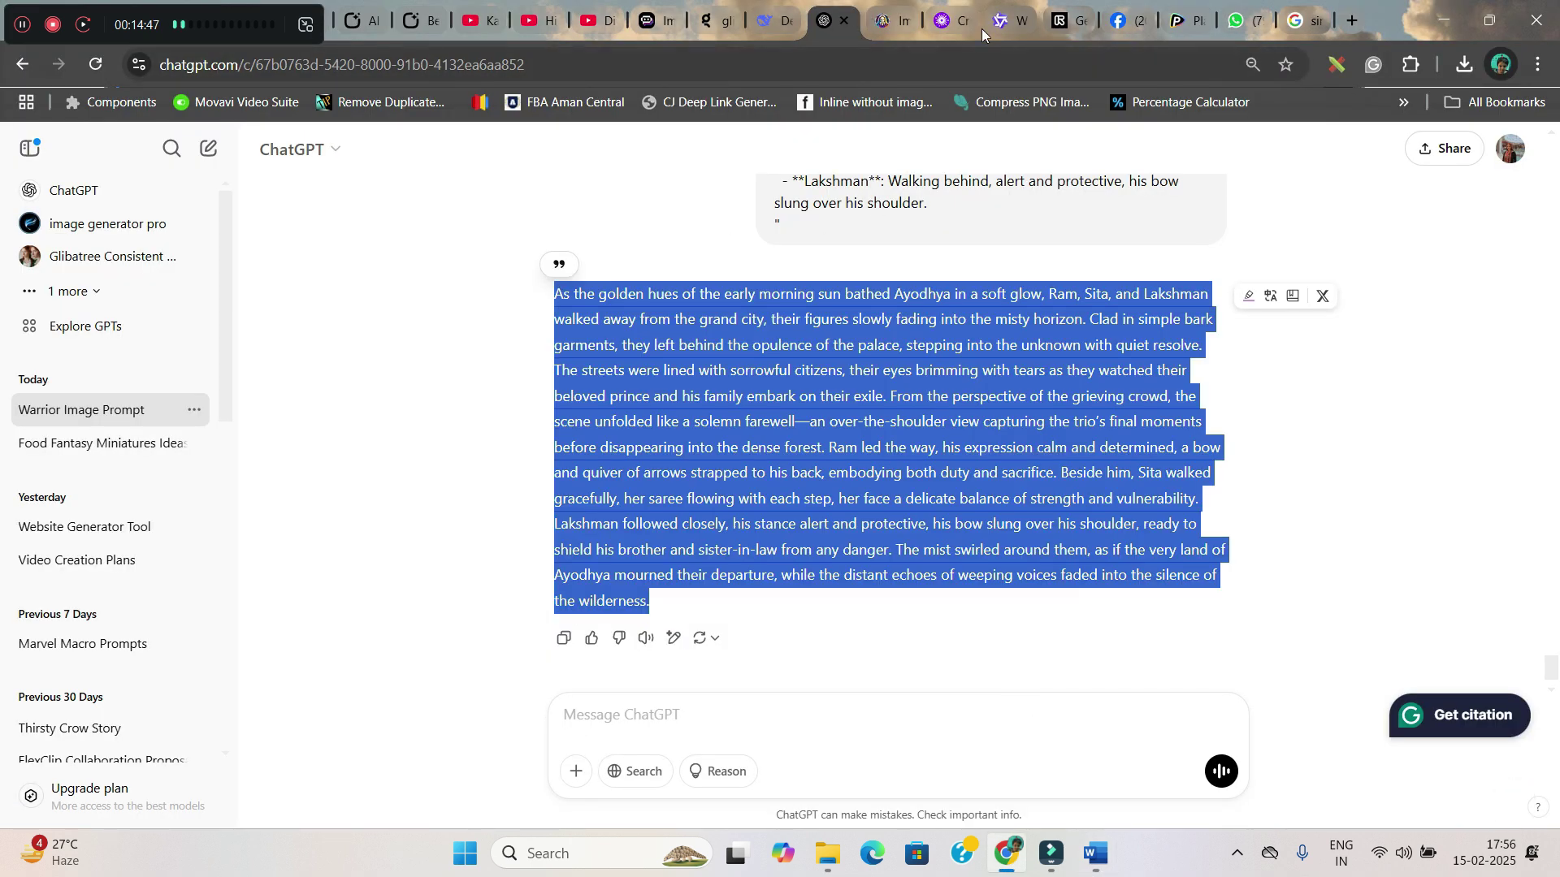
{"action": "left_click", "coordinate": [900, 20]}
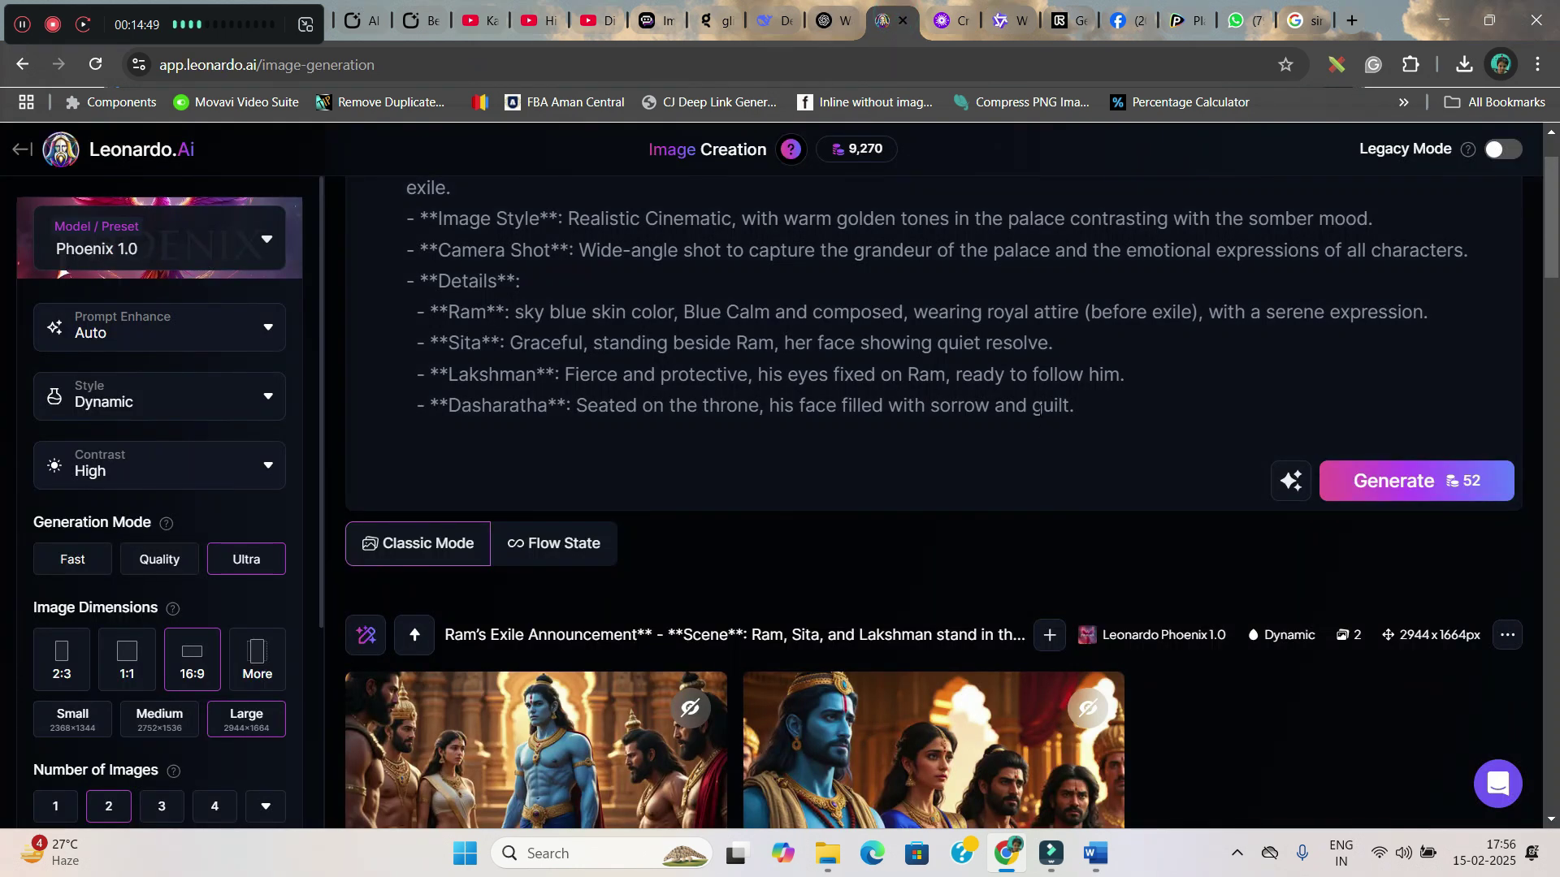
{"action": "key", "text": "ctrl+a"}
{"action": "scroll", "coordinate": [1080, 401], "scroll_direction": "up", "scroll_amount": 1}
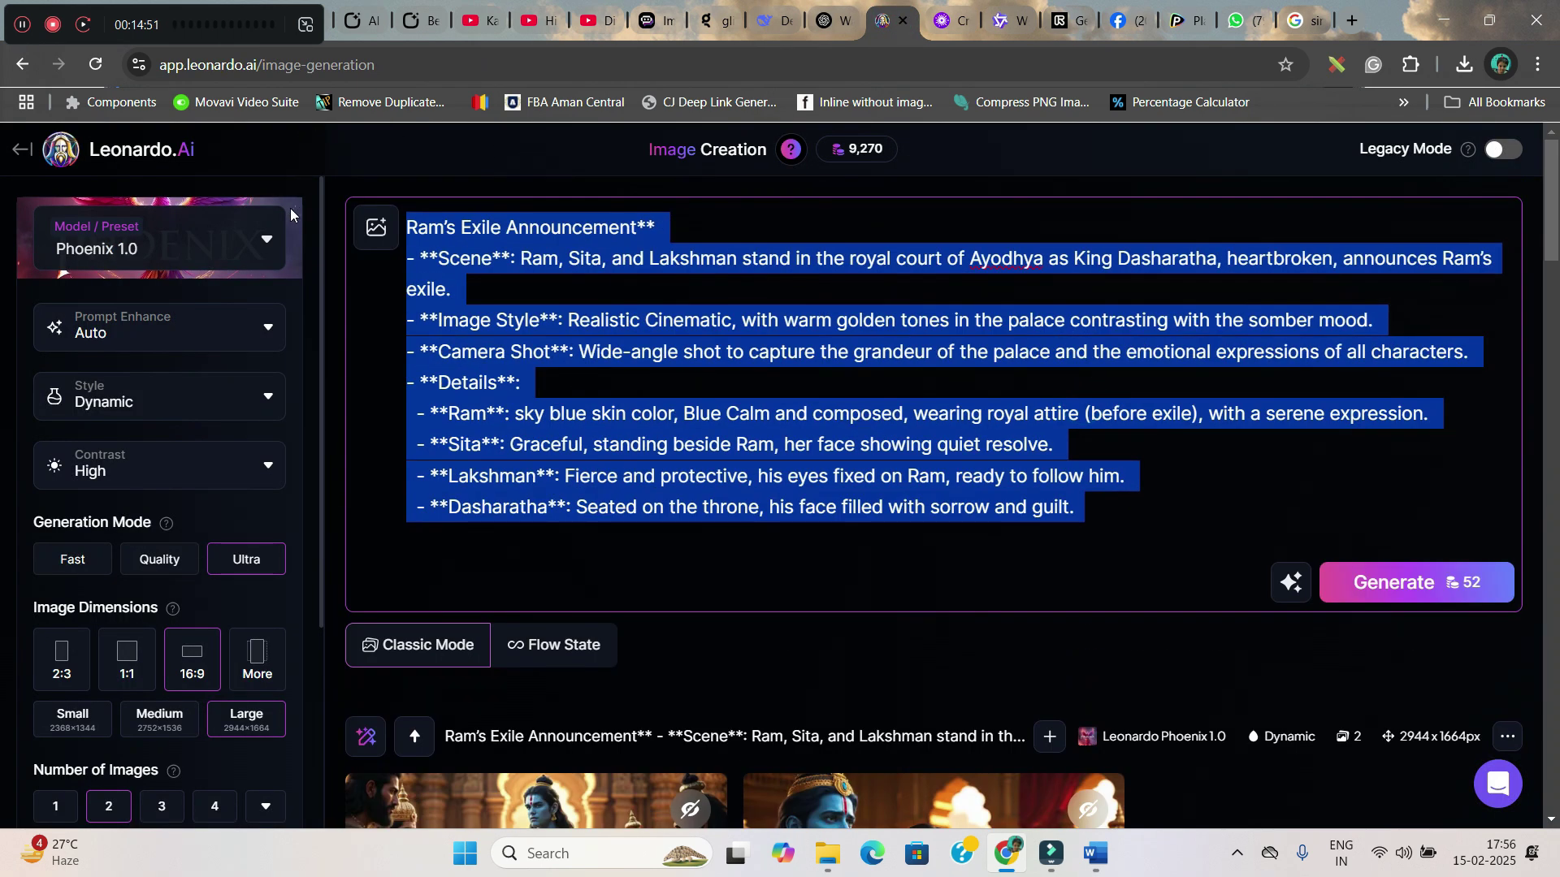
{"action": "key", "text": "ctrl+v"}
{"action": "left_click", "coordinate": [1414, 590]}
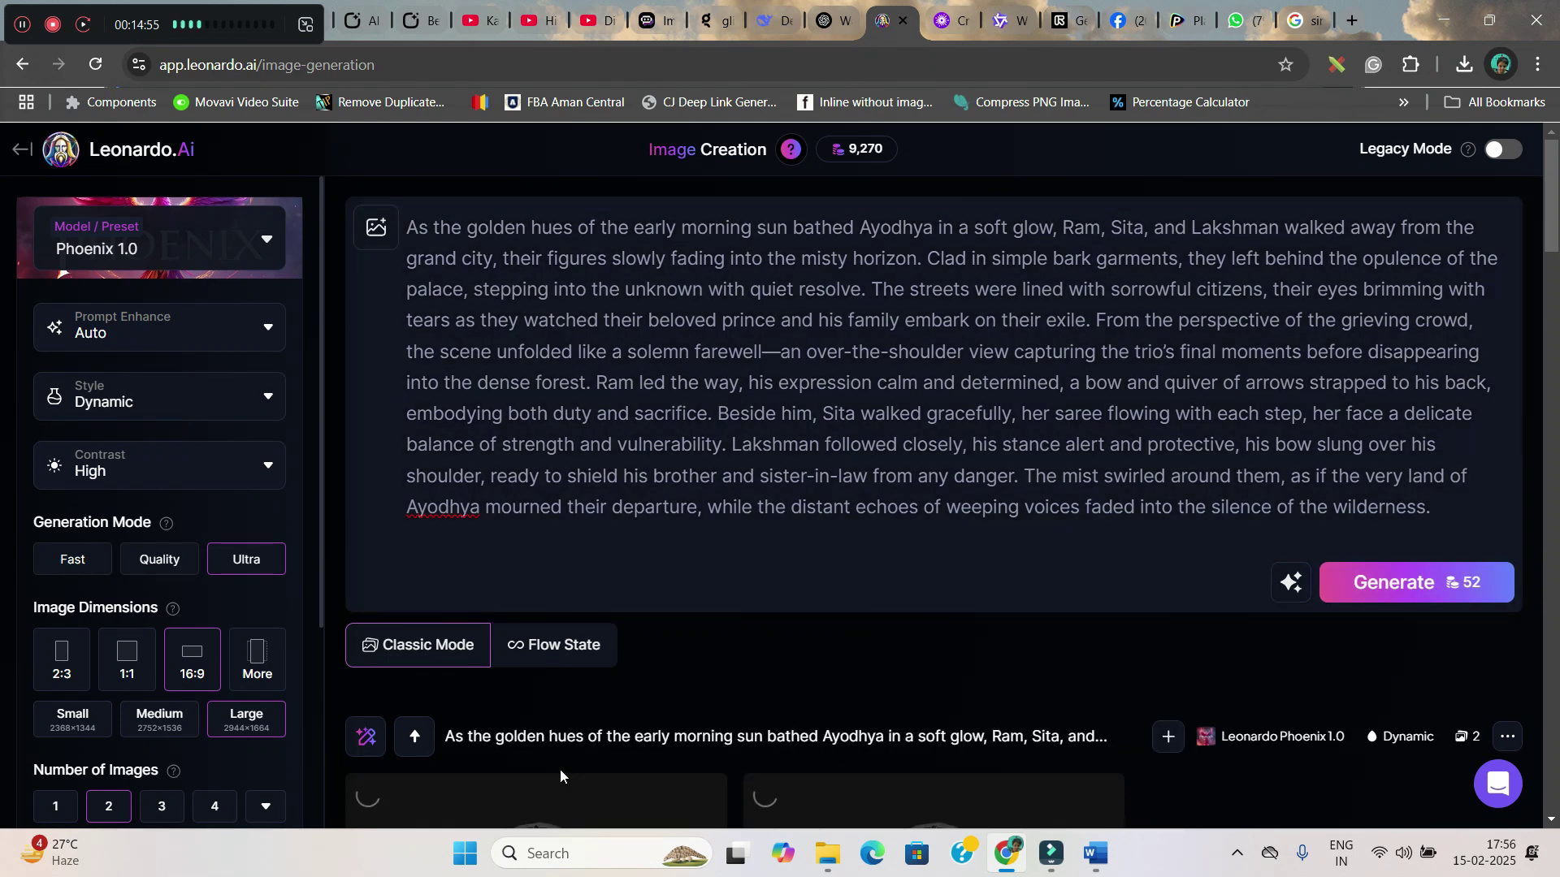
- Switch image creation to Flow State mode and examine its Vibe, Lighting and Shot Type style options
{"action": "left_click", "coordinate": [532, 650]}
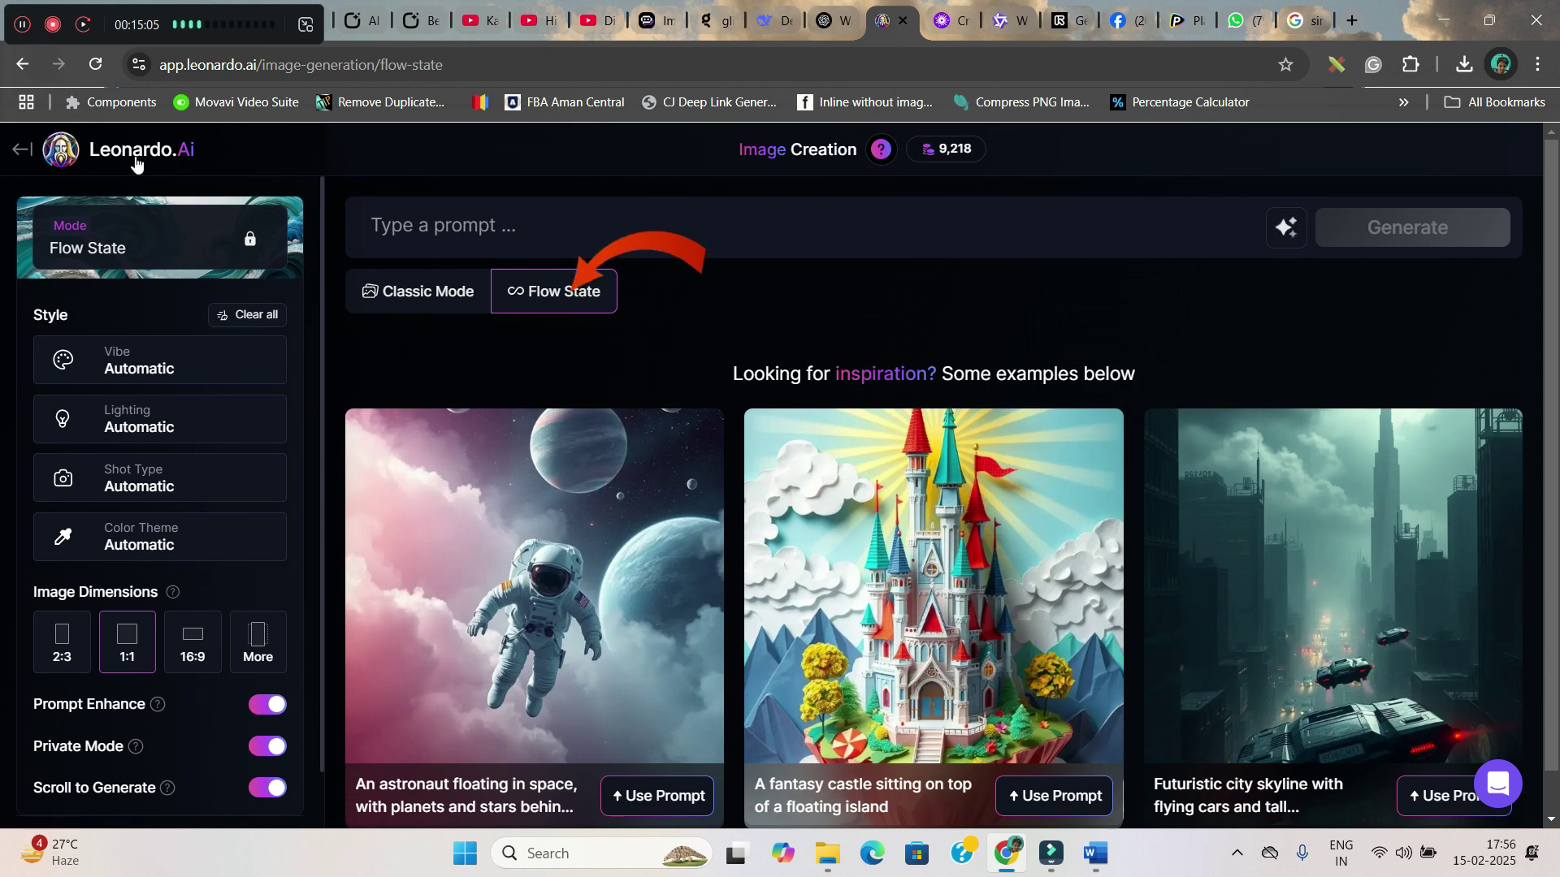
{"action": "left_click", "coordinate": [457, 253]}
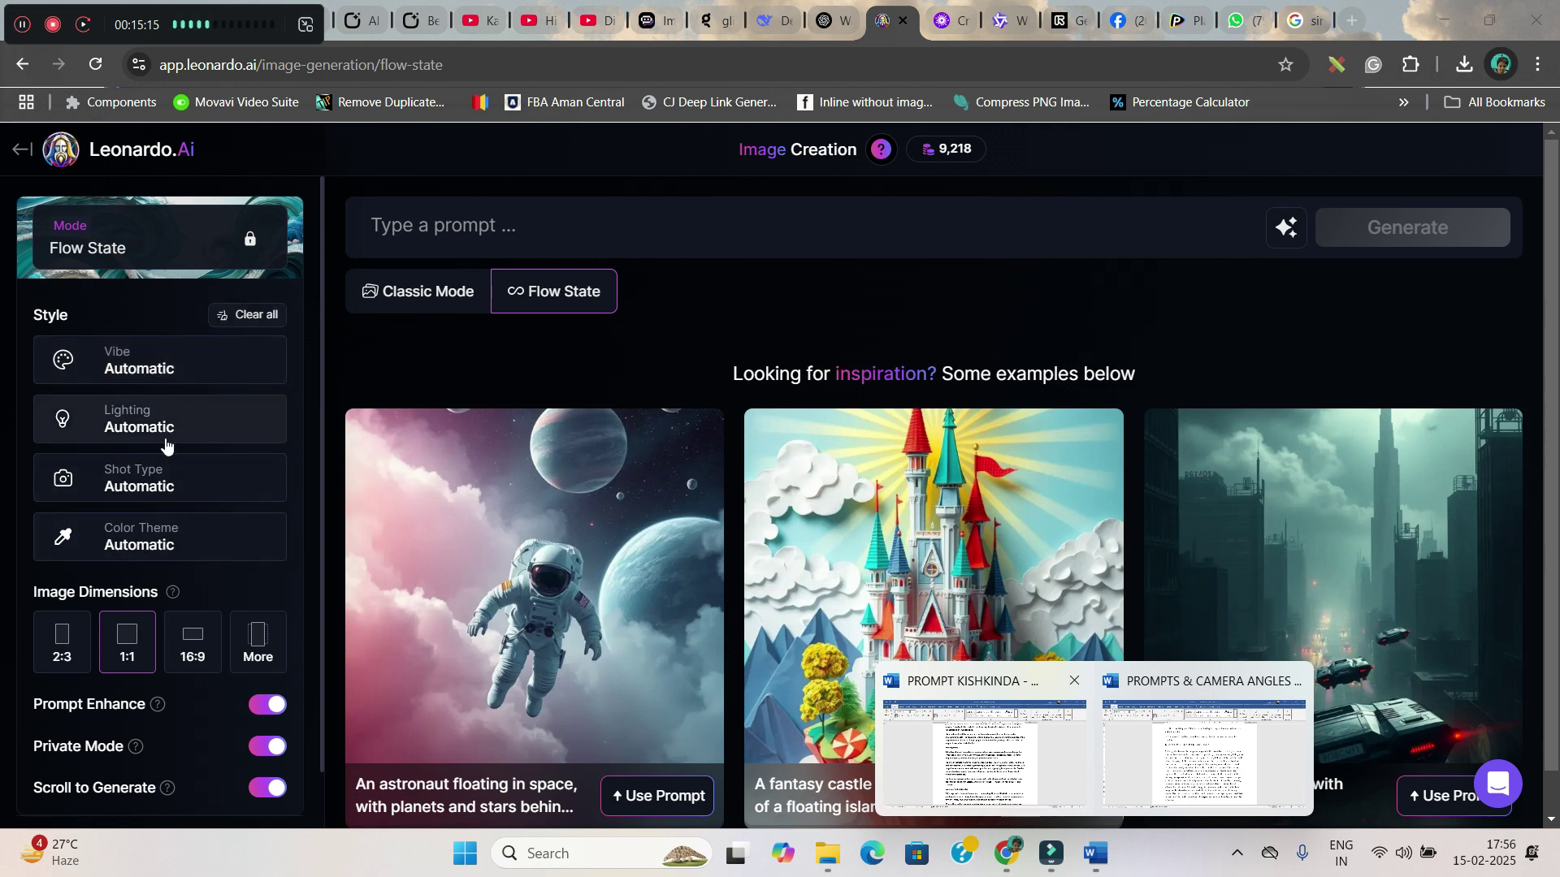
{"action": "left_click", "coordinate": [153, 381]}
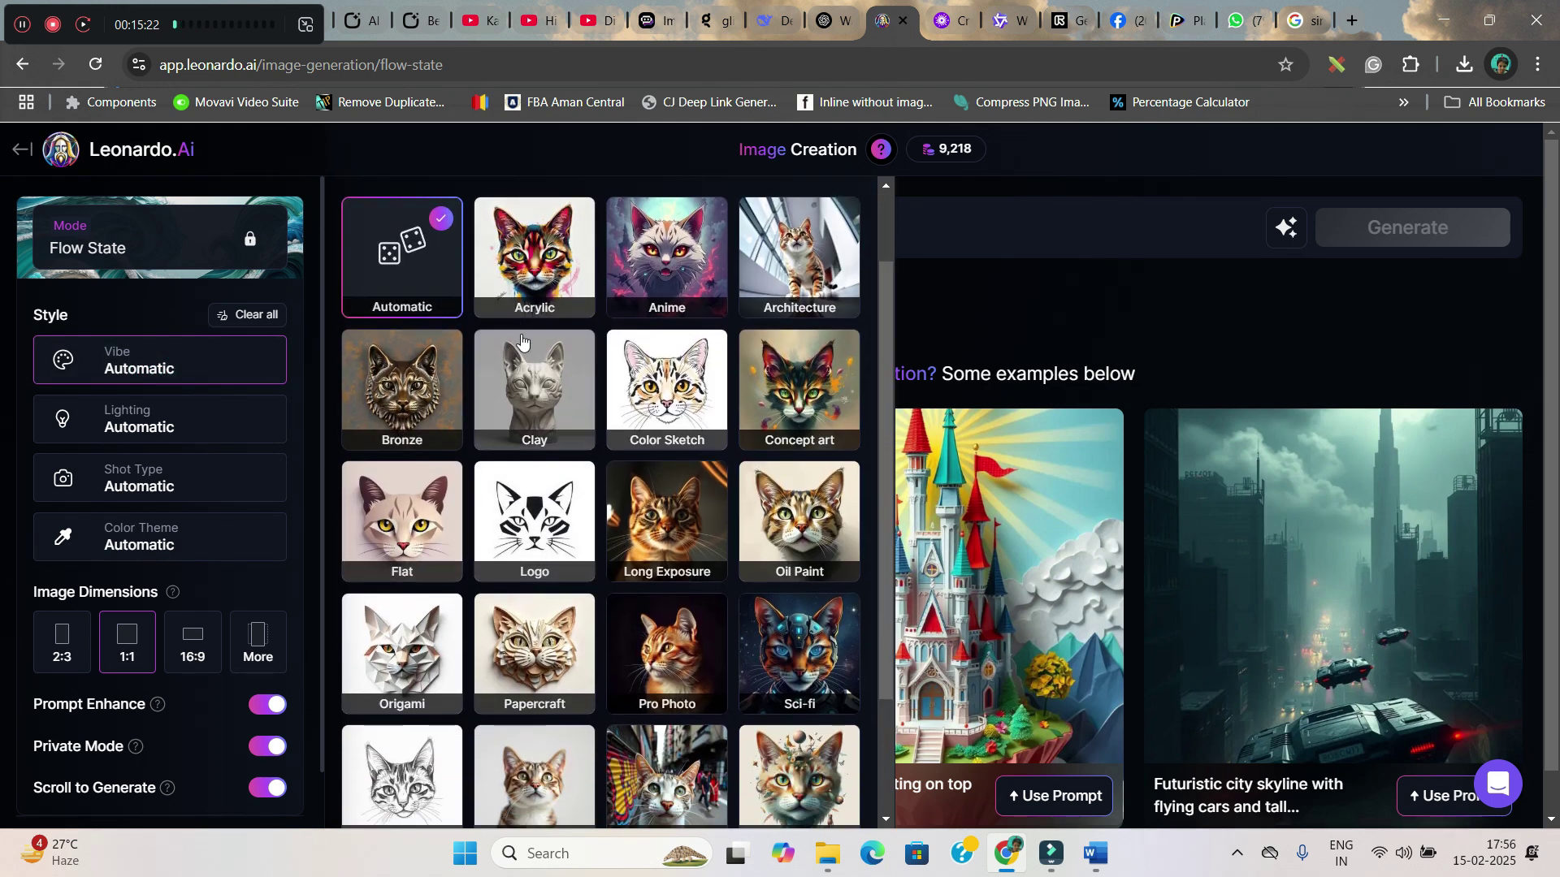
{"action": "scroll", "coordinate": [626, 434], "scroll_direction": "down", "scroll_amount": 1}
{"action": "scroll", "coordinate": [626, 434], "scroll_direction": "up", "scroll_amount": 1}
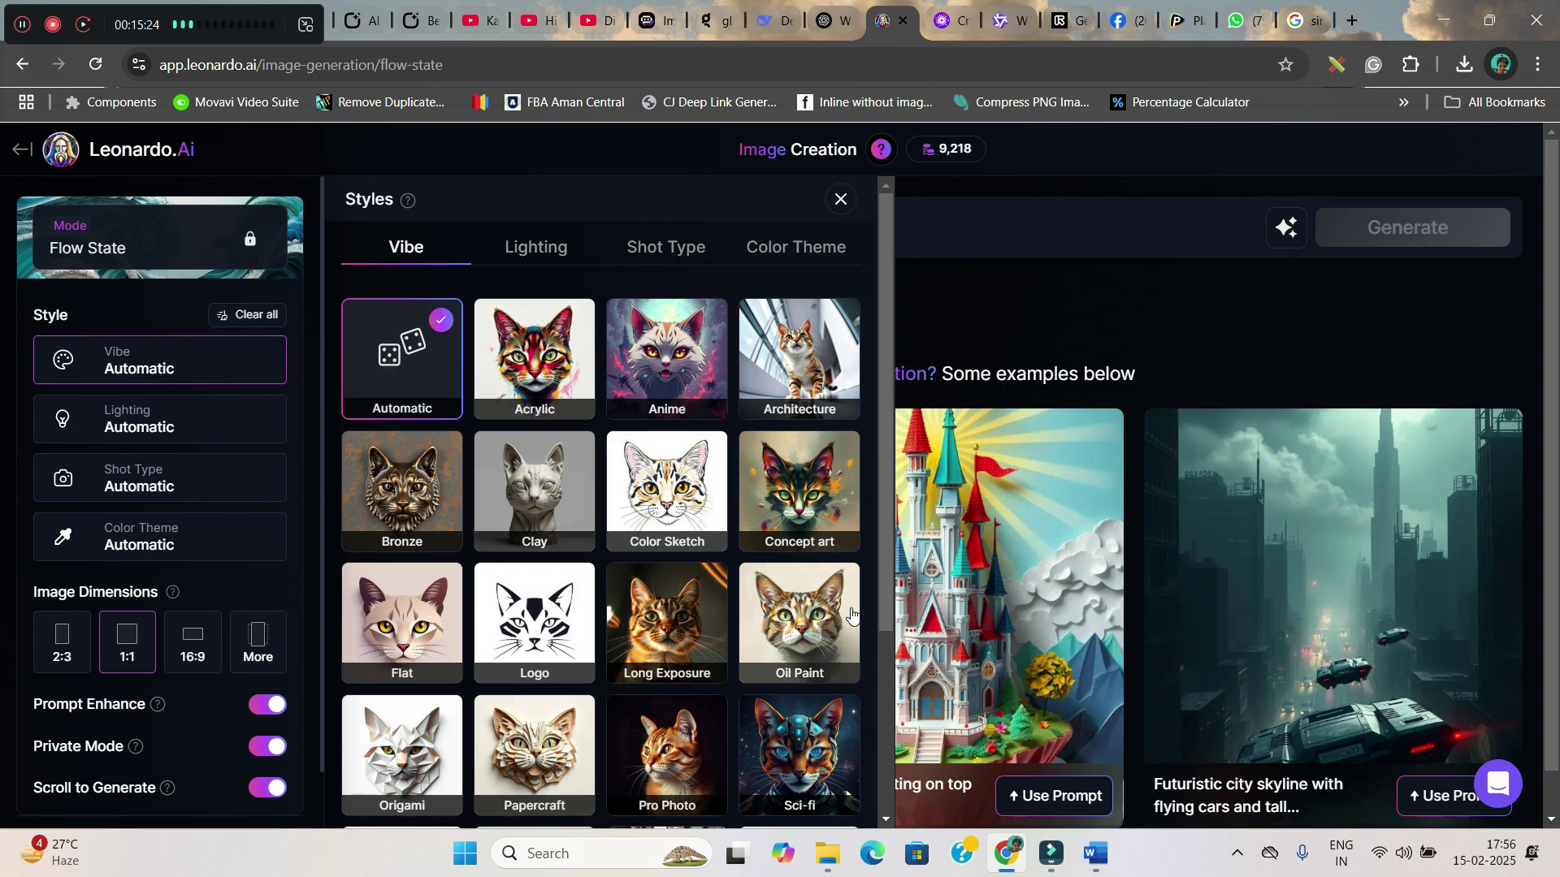
{"action": "scroll", "coordinate": [852, 617], "scroll_direction": "down", "scroll_amount": 2}
{"action": "scroll", "coordinate": [703, 714], "scroll_direction": "down", "scroll_amount": 3}
{"action": "scroll", "coordinate": [696, 661], "scroll_direction": "up", "scroll_amount": 5}
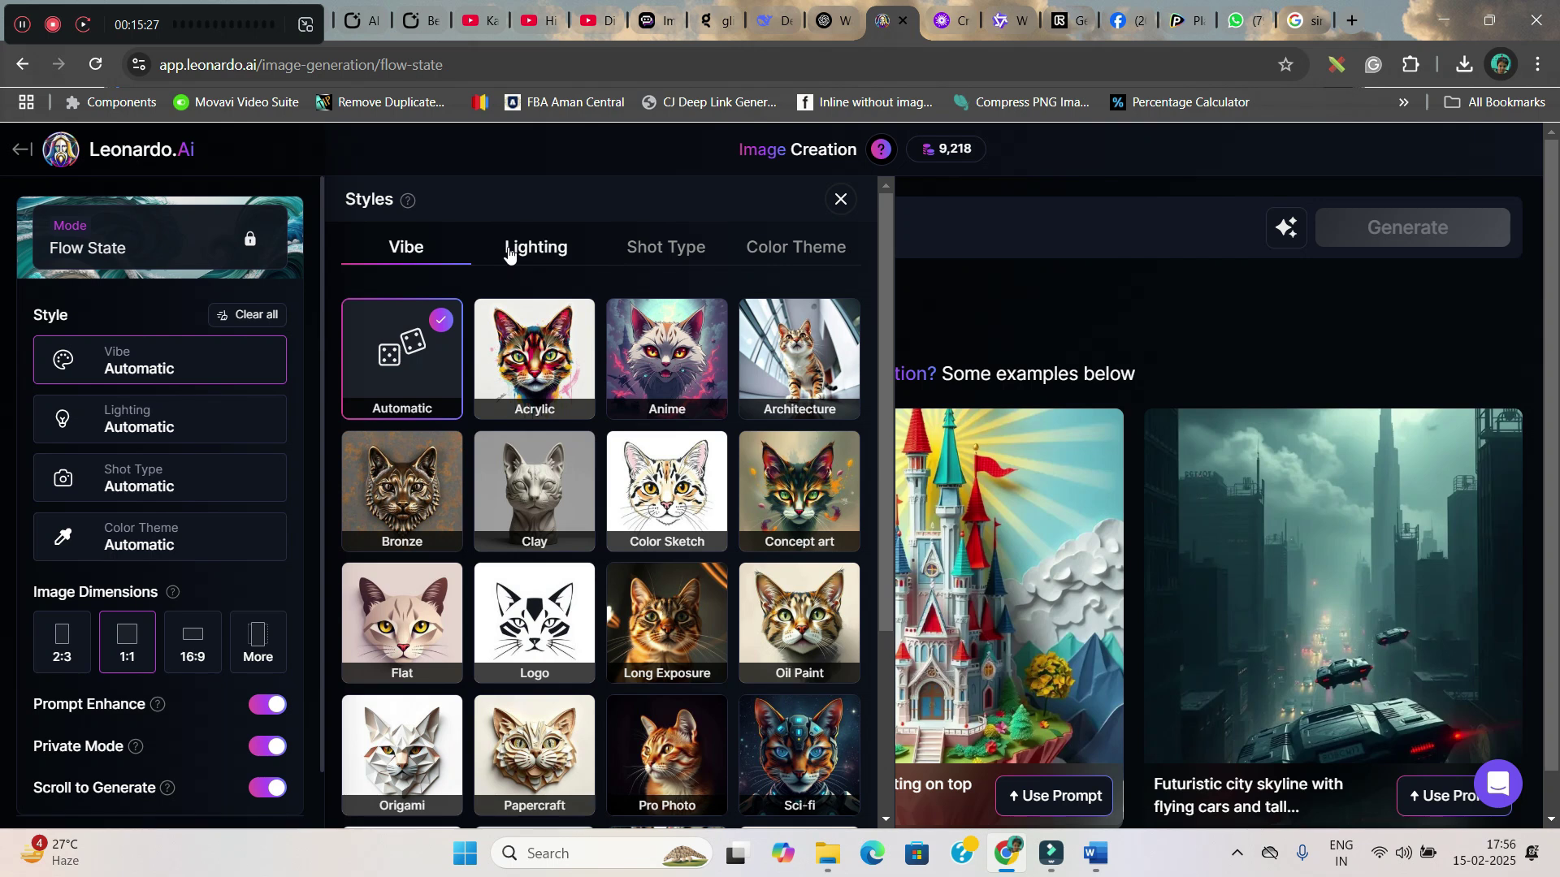
{"action": "left_click", "coordinate": [535, 246]}
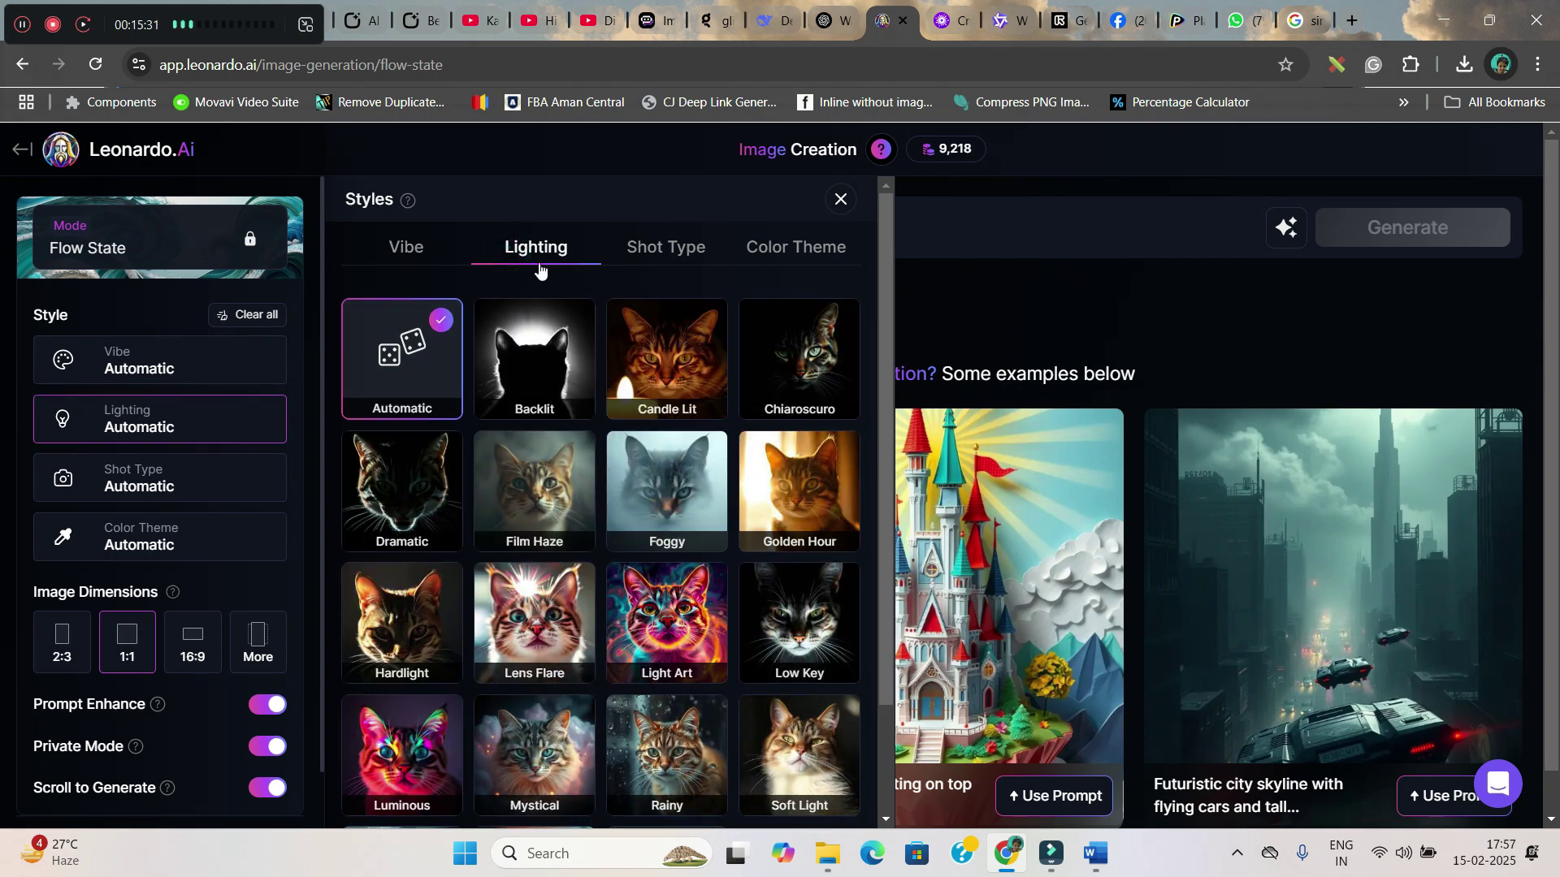
{"action": "left_click", "coordinate": [673, 251]}
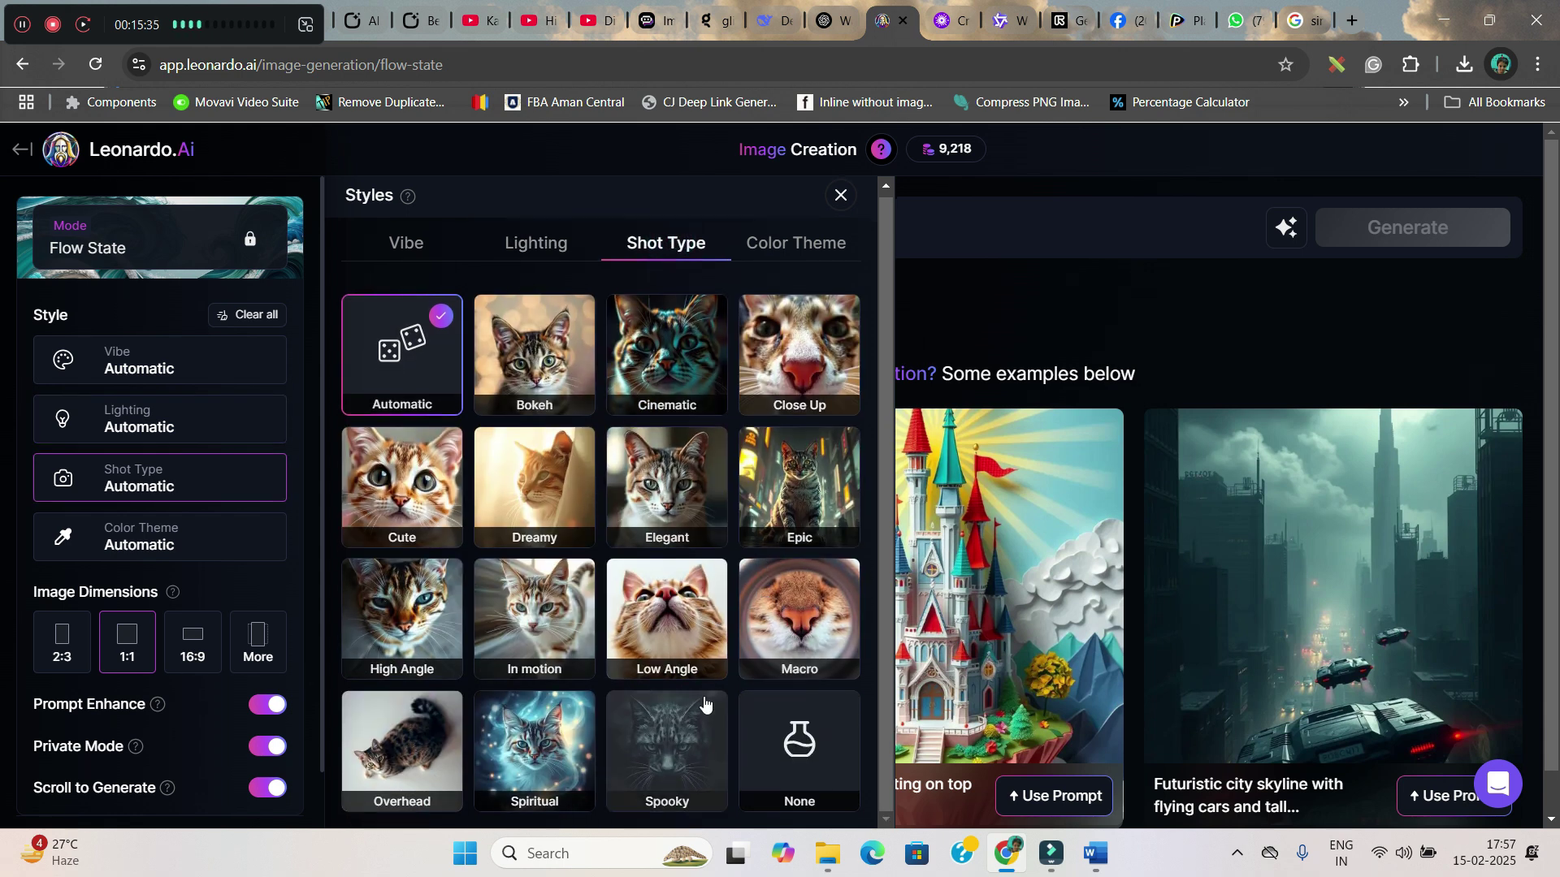
- Examine the remaining Shot Type and Color Theme style options in Flow State and close the style list
{"action": "scroll", "coordinate": [650, 699], "scroll_direction": "down", "scroll_amount": 1}
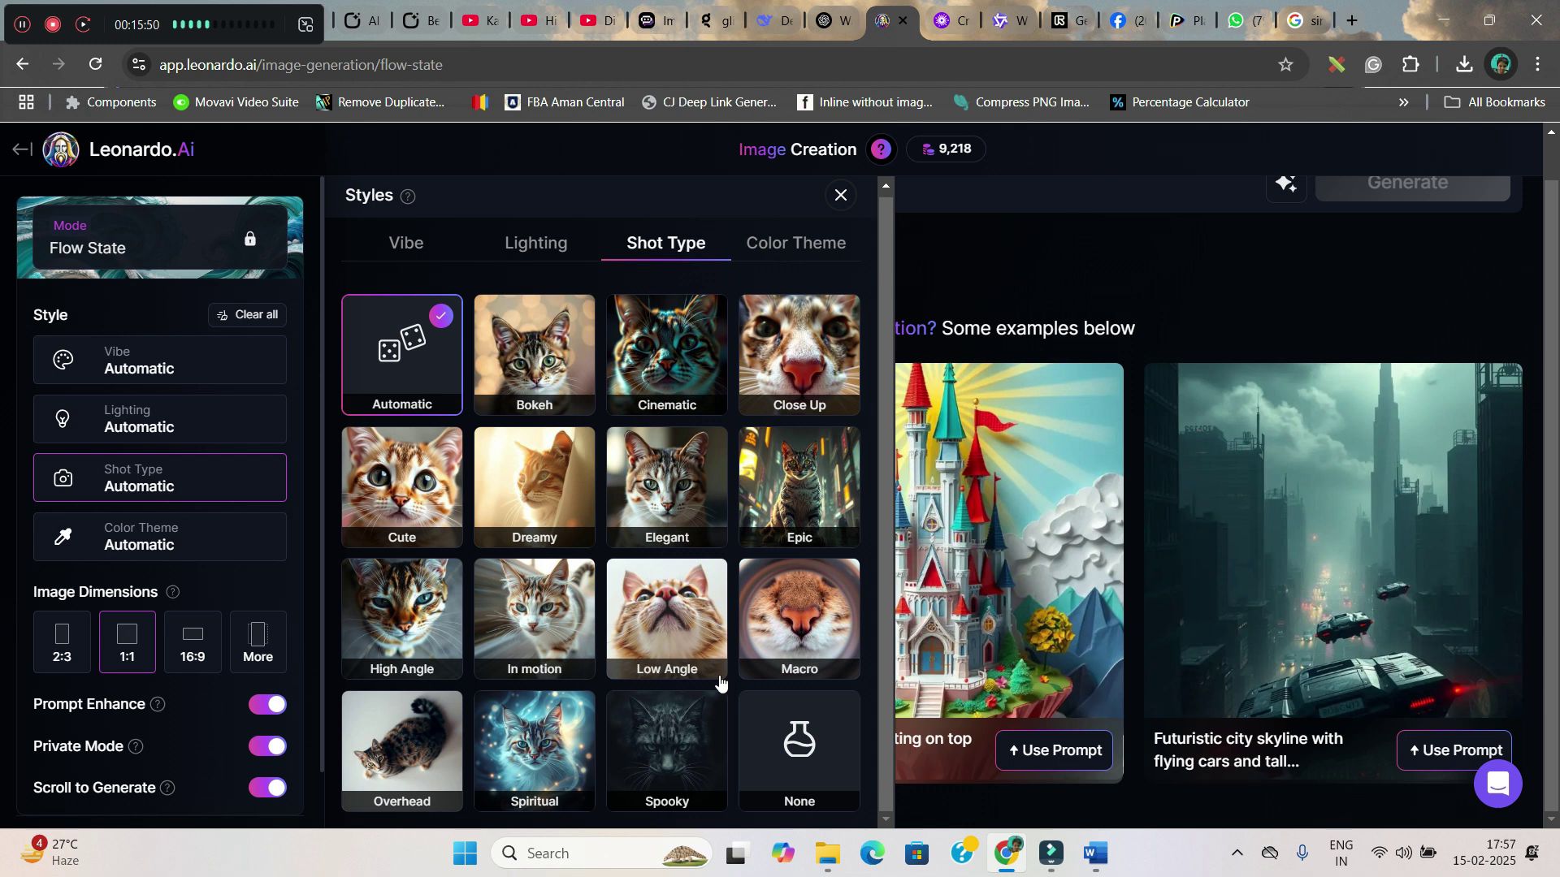
{"action": "left_click", "coordinate": [805, 258]}
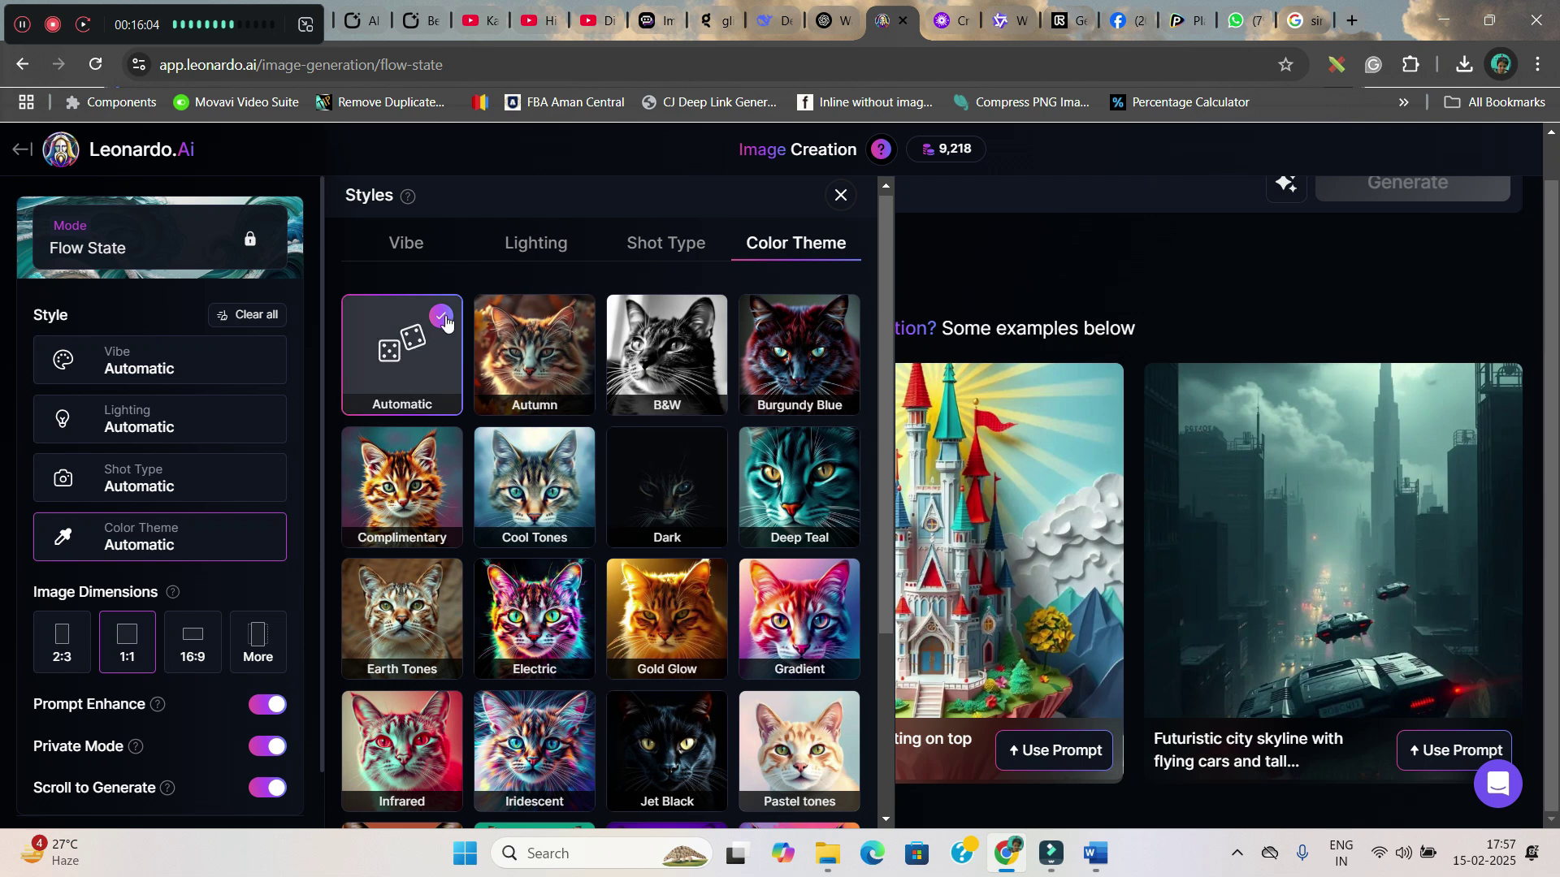
{"action": "left_click", "coordinate": [841, 195]}
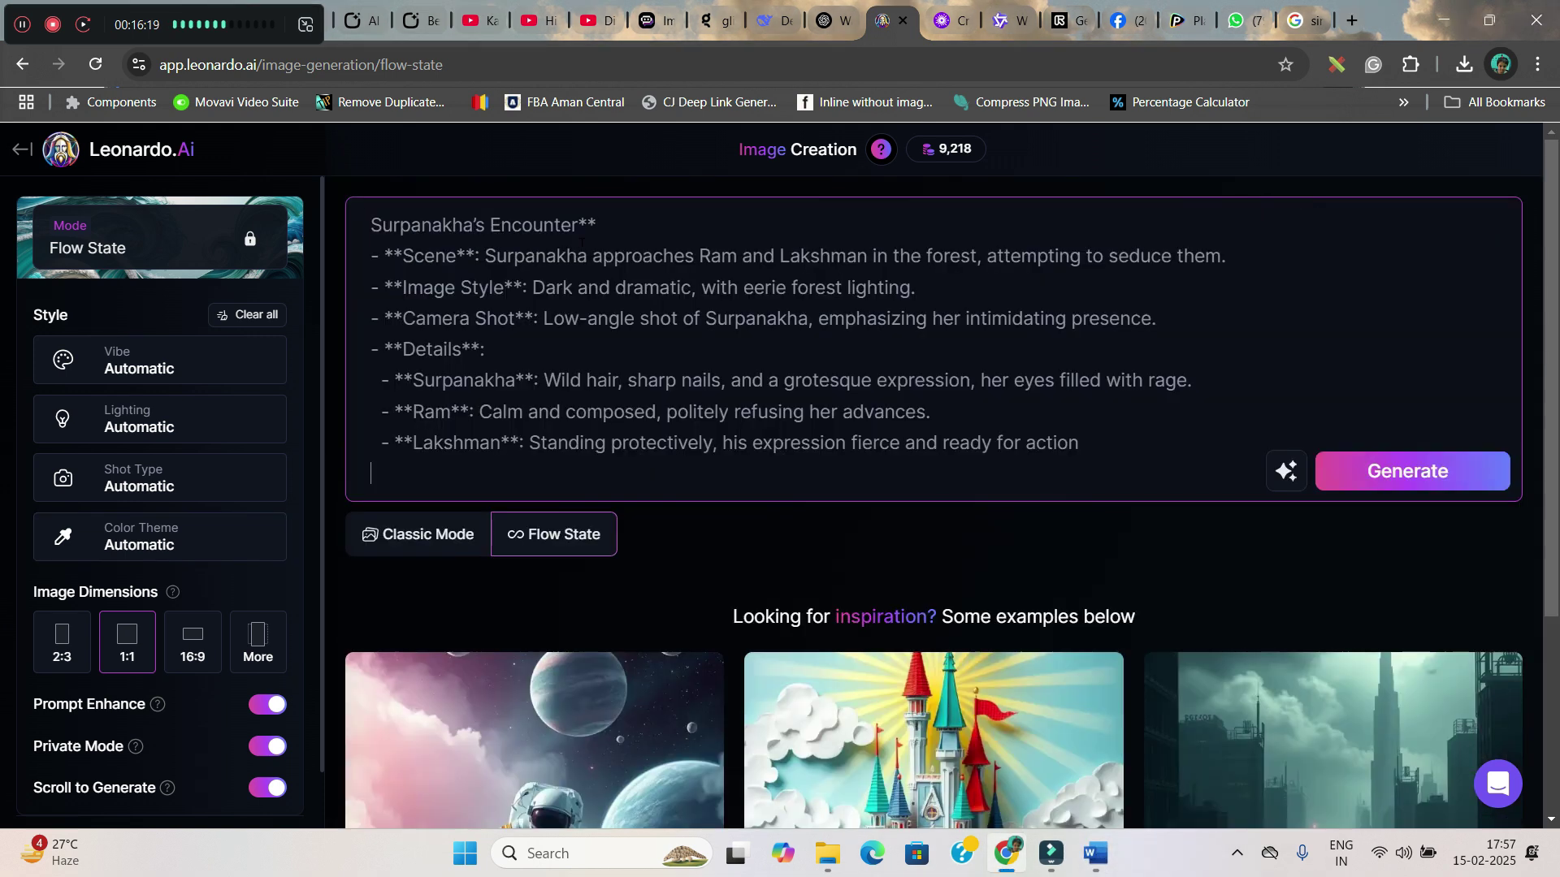
- Check the automatic style settings, set the image dimensions to 16:9 and generate images from the Surpanakha's Encounter prompt
{"action": "left_click", "coordinate": [204, 364]}
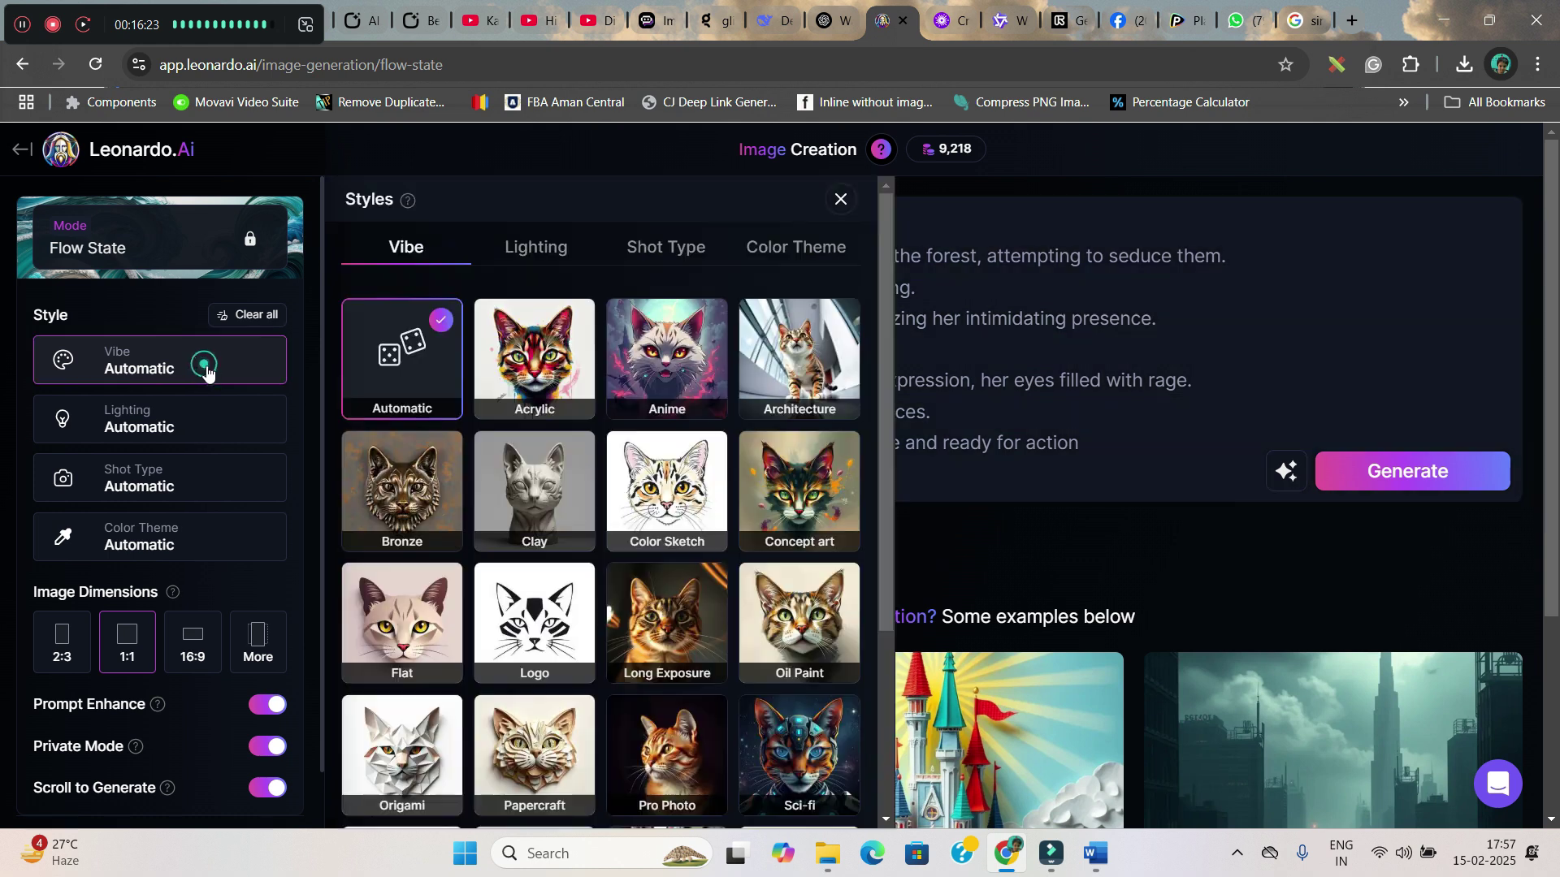
{"action": "left_click", "coordinate": [537, 247]}
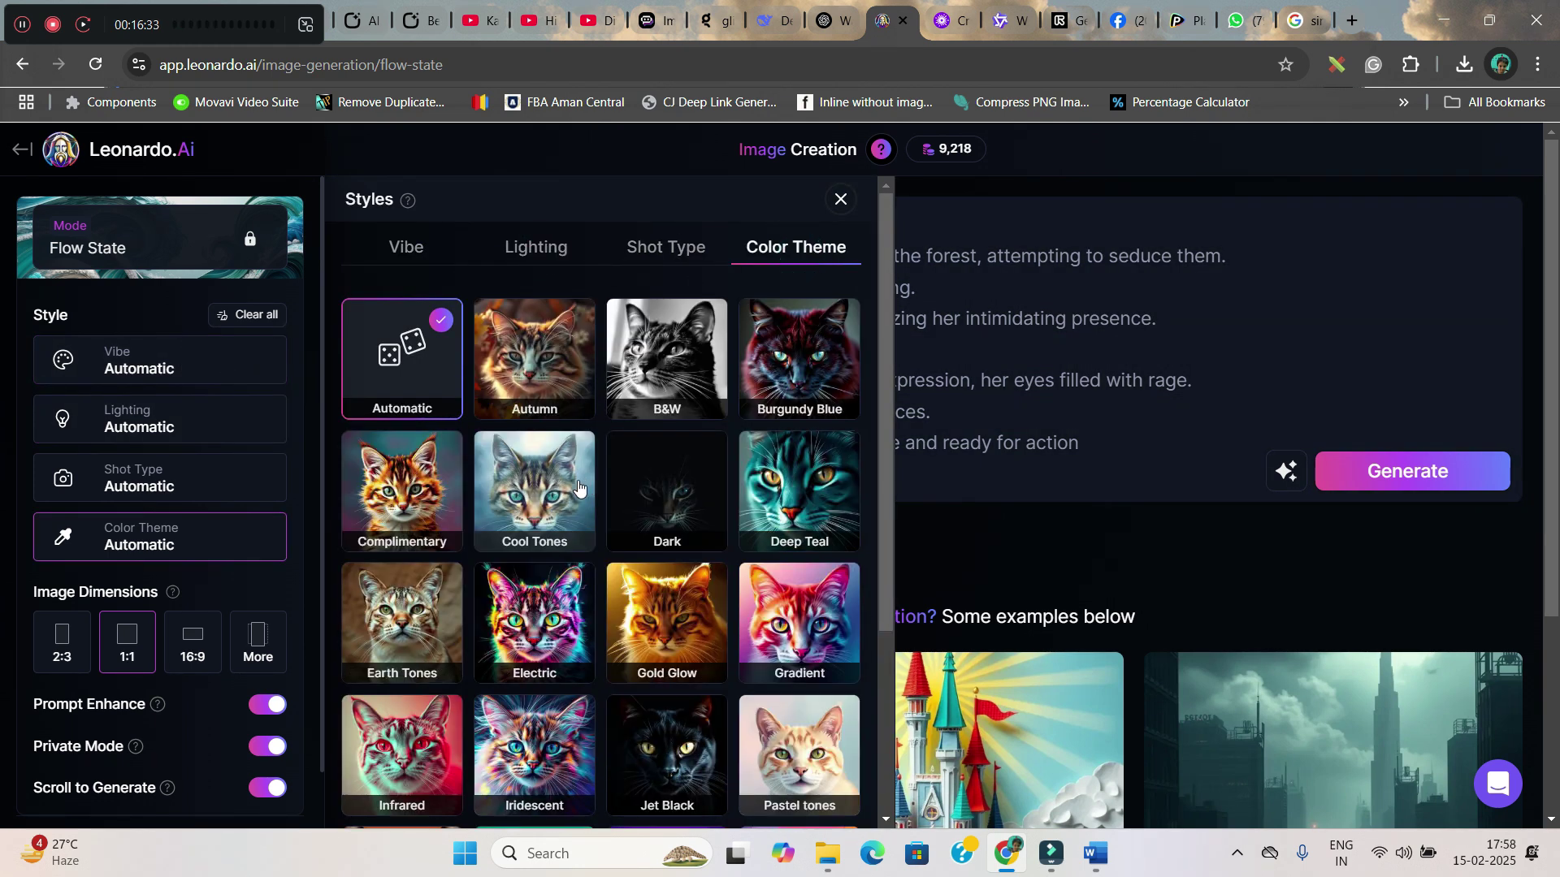
{"action": "left_click", "coordinate": [193, 649]}
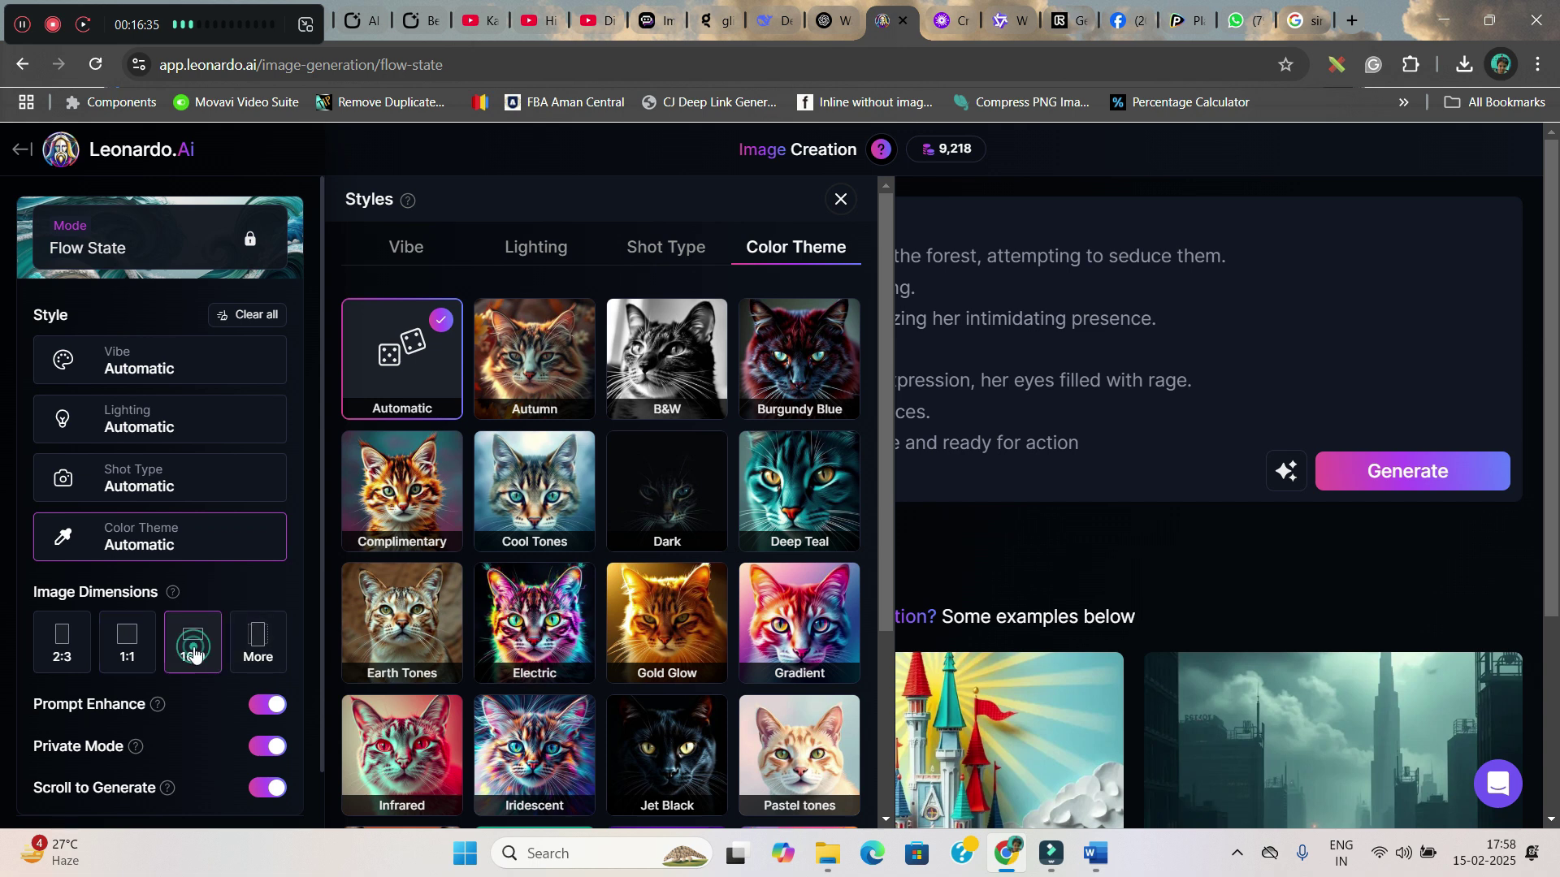
{"action": "left_click", "coordinate": [1391, 460]}
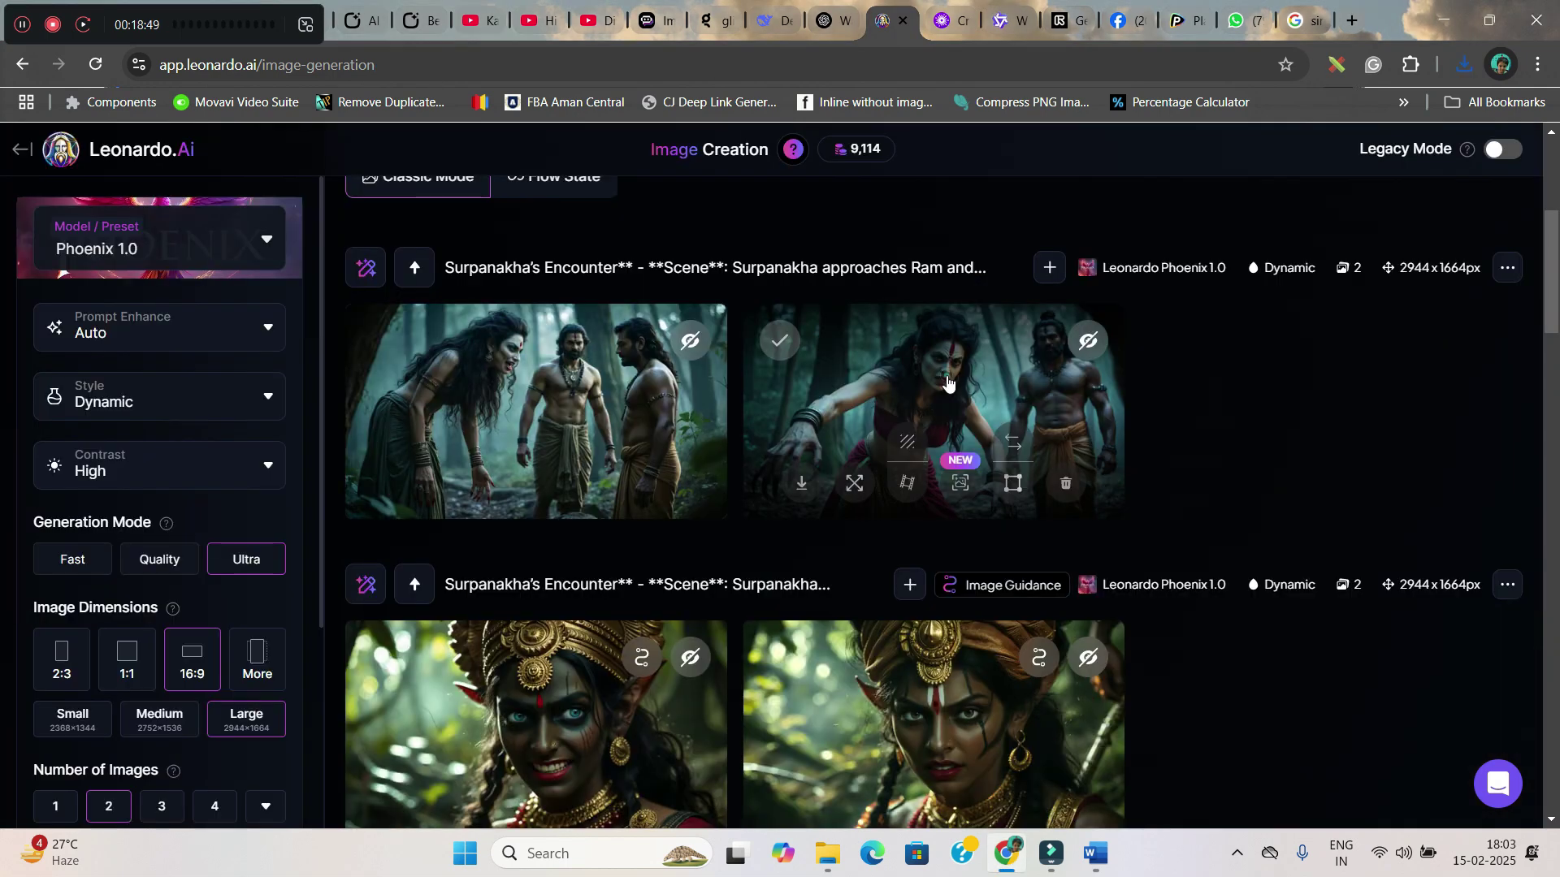
- Open the generated image of Surpanakha reaching forward with clawed hands, a man standing behind her, and download it
{"action": "left_click", "coordinate": [946, 375]}
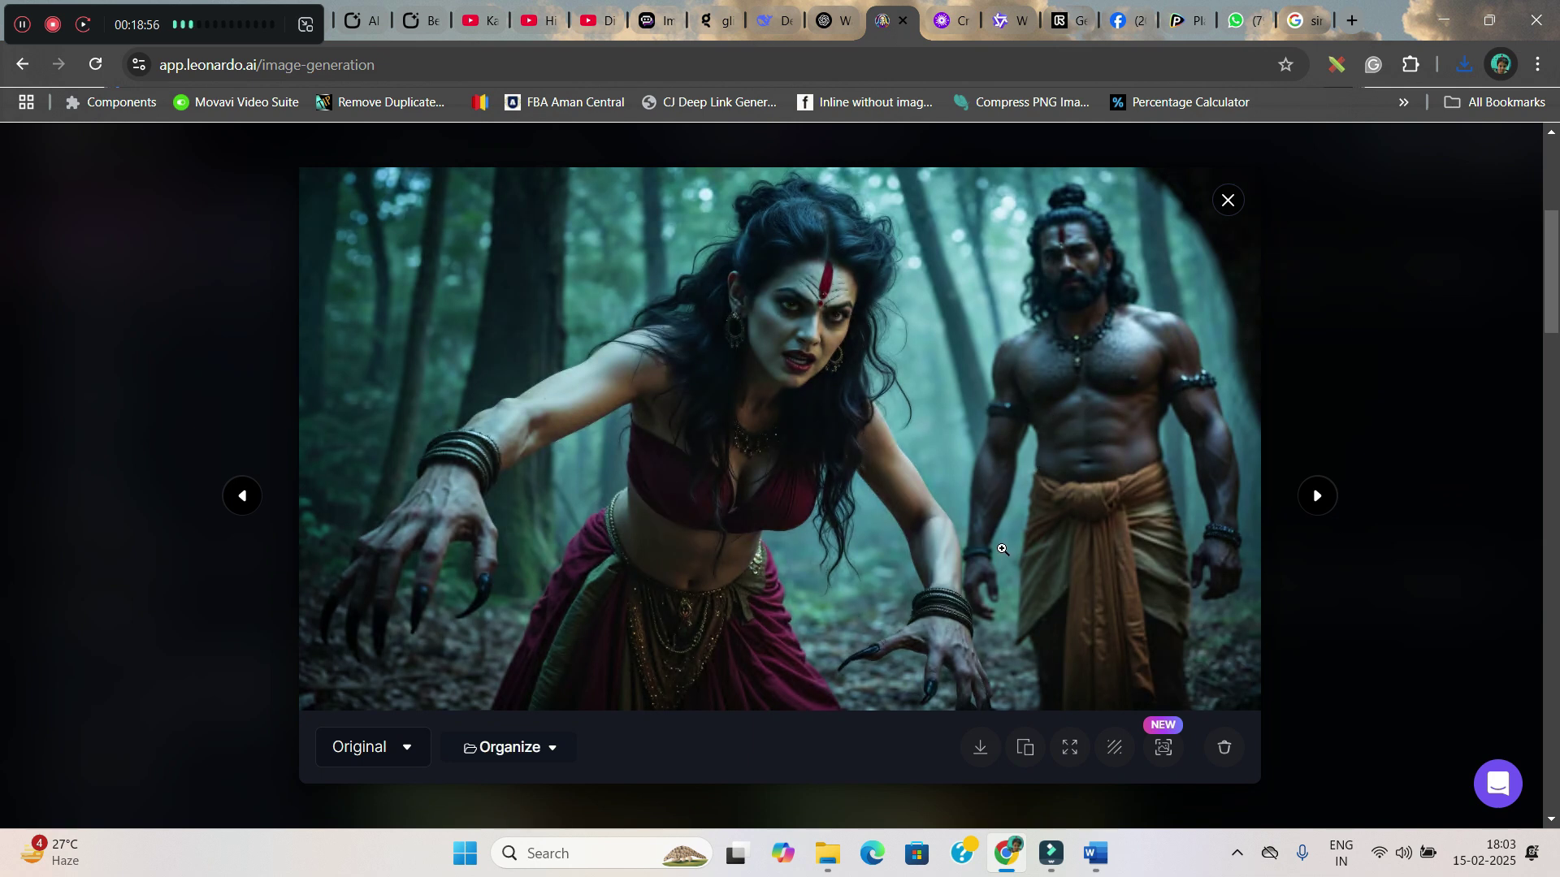
{"action": "left_click", "coordinate": [987, 749]}
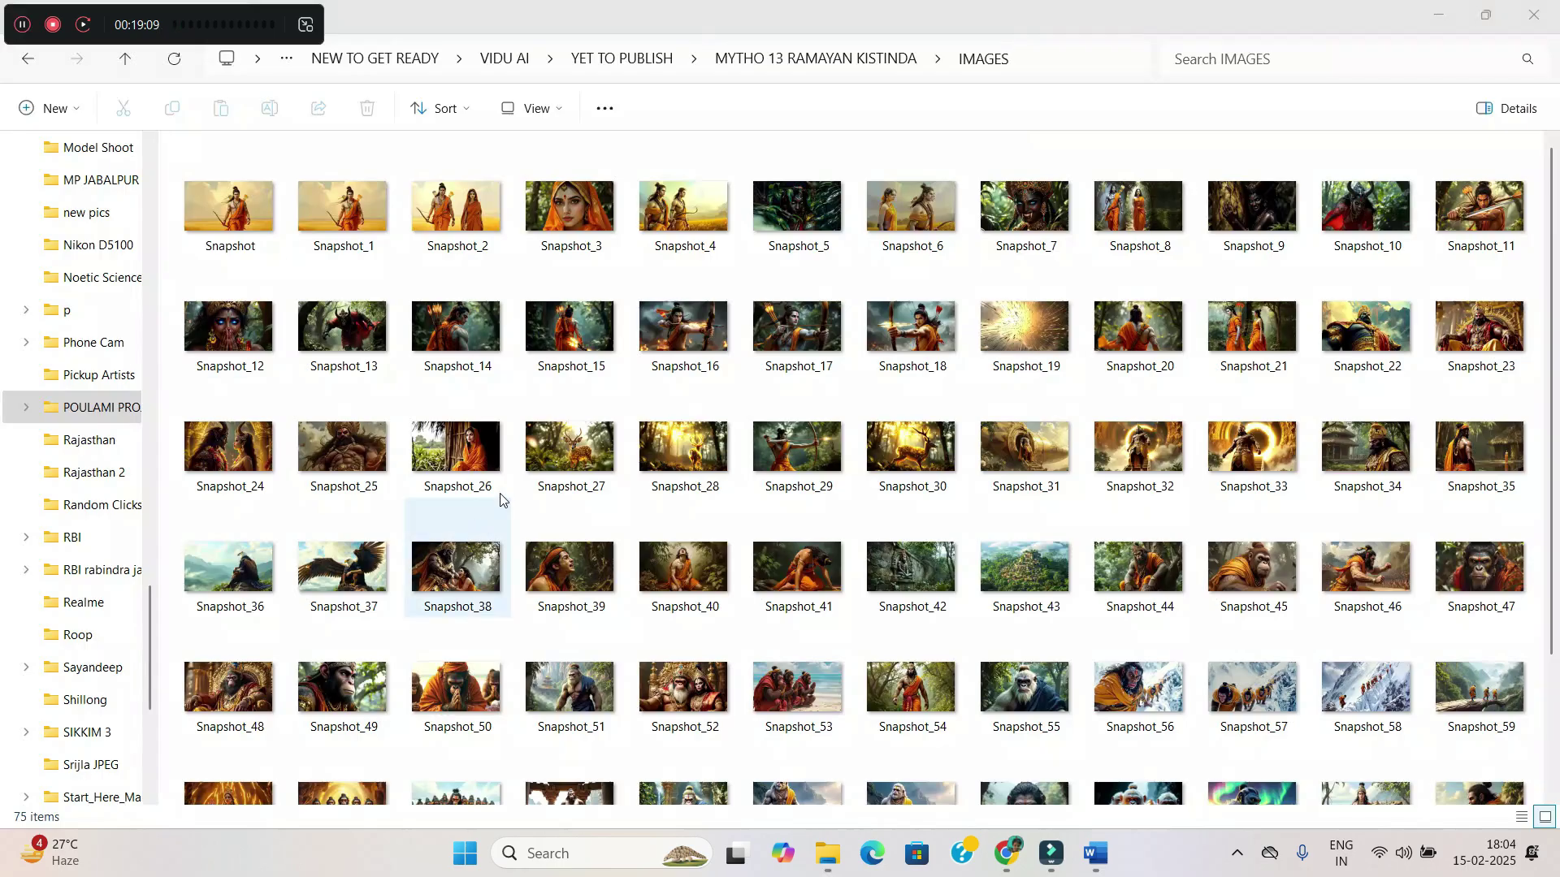
- Look through the snapshots in the MYTHO 13 RAMAYAN KISTINDA IMAGES folder and minimize the open File Explorer windows
{"action": "scroll", "coordinate": [519, 478], "scroll_direction": "down", "scroll_amount": 3}
{"action": "scroll", "coordinate": [792, 520], "scroll_direction": "up", "scroll_amount": 3}
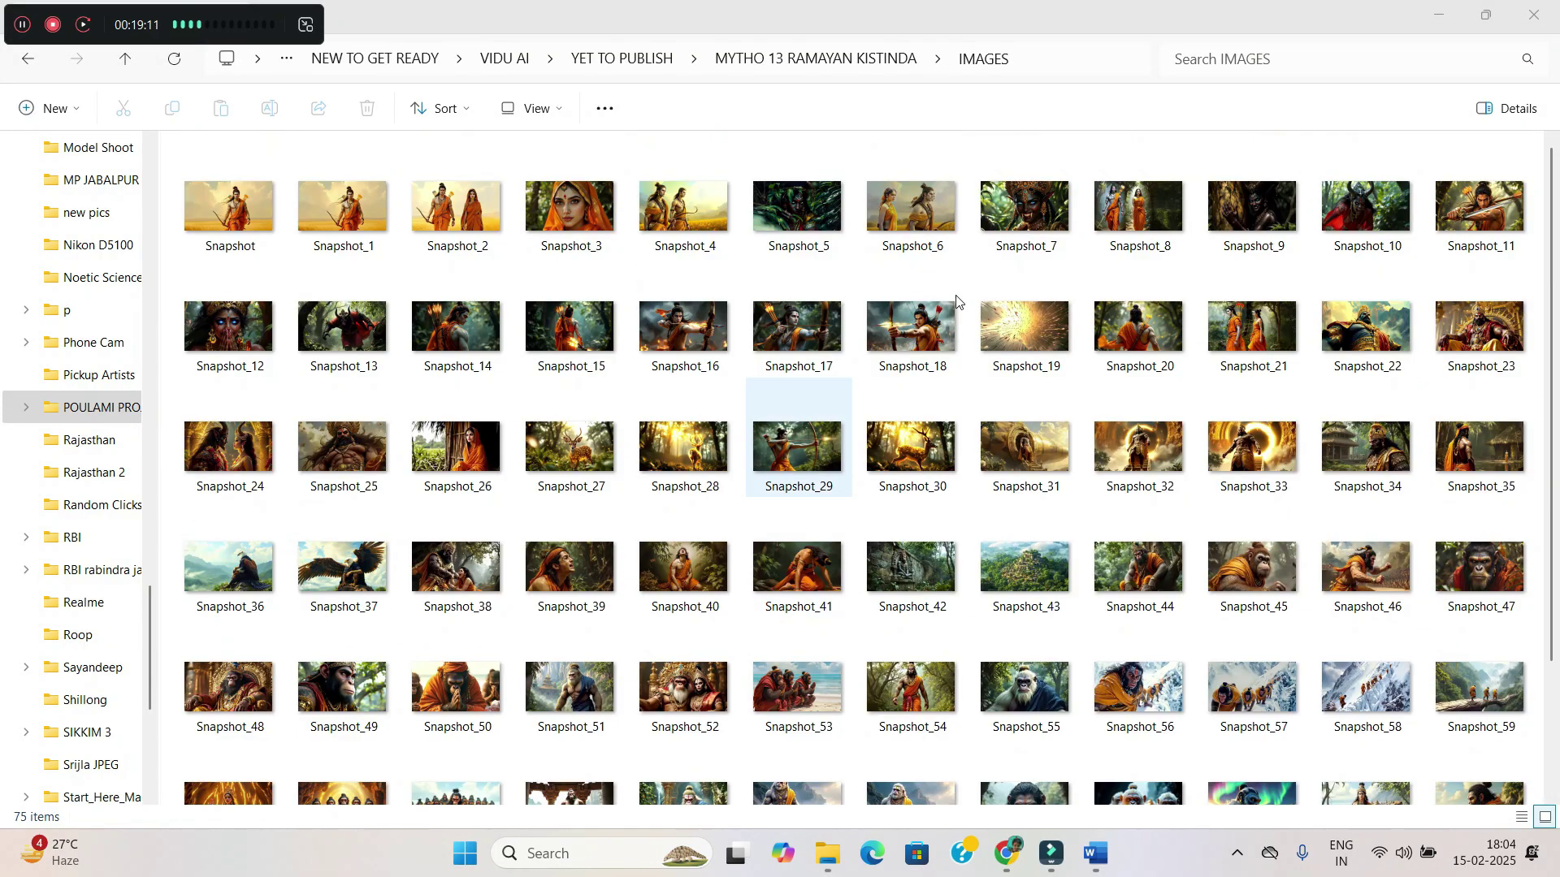
{"action": "left_click", "coordinate": [1445, 10]}
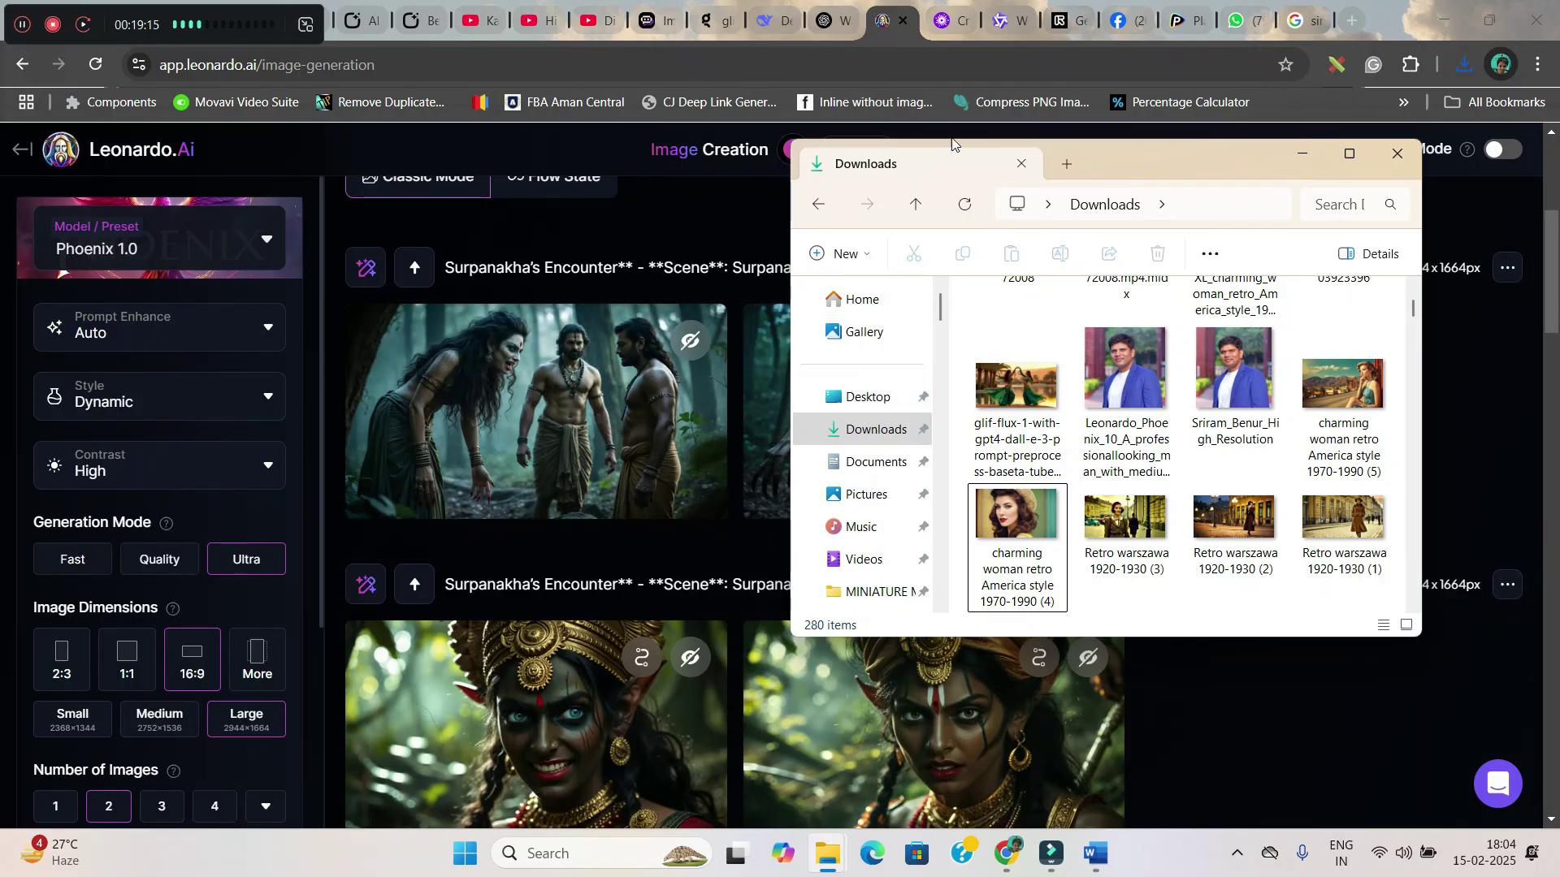
{"action": "left_click", "coordinate": [1303, 153]}
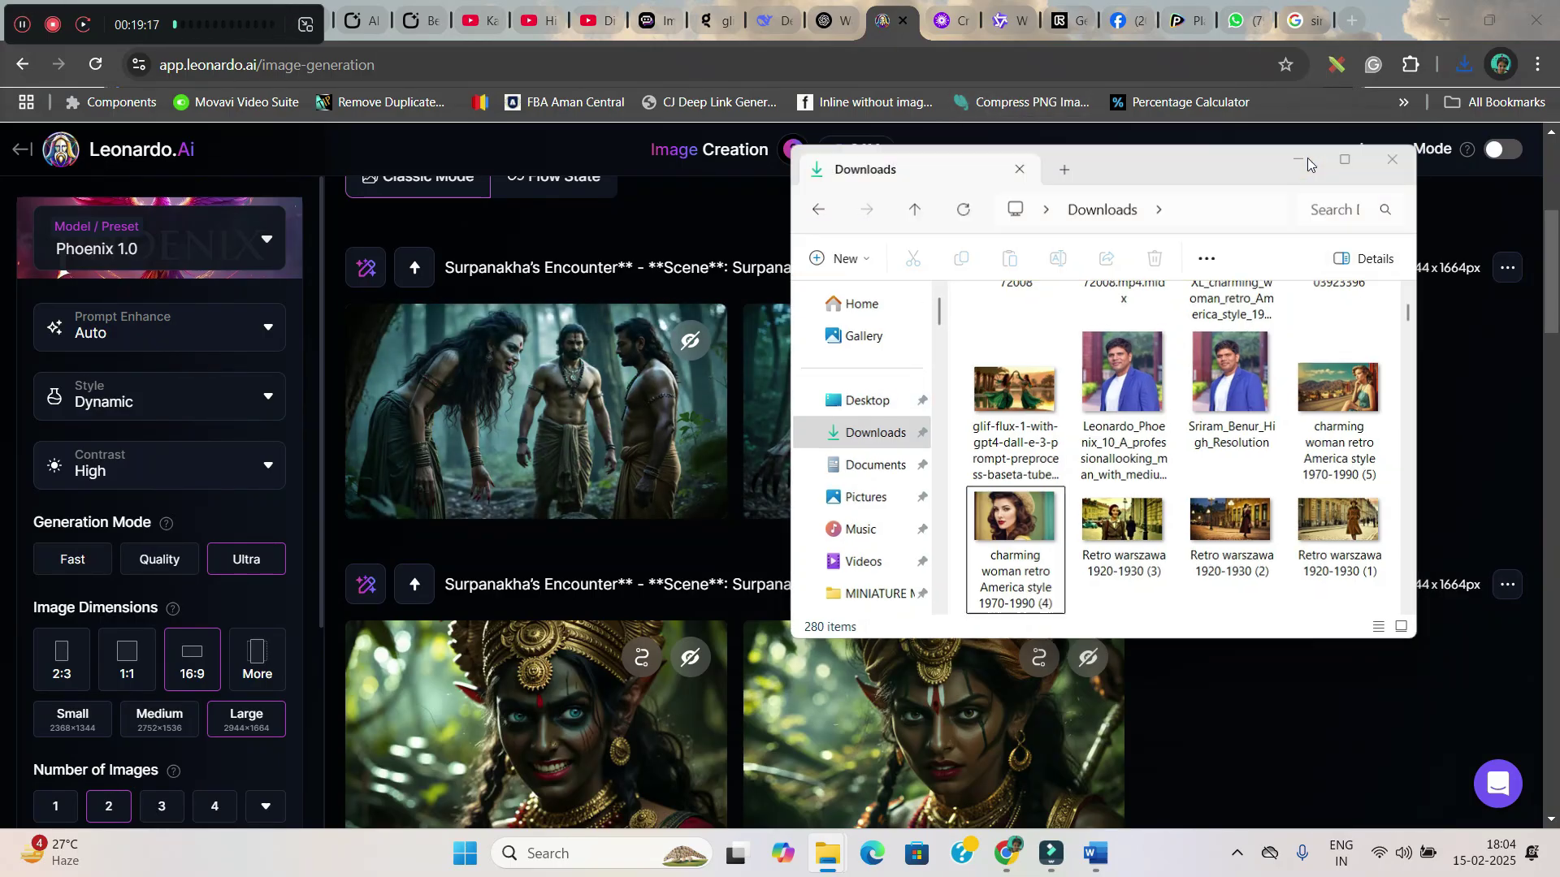
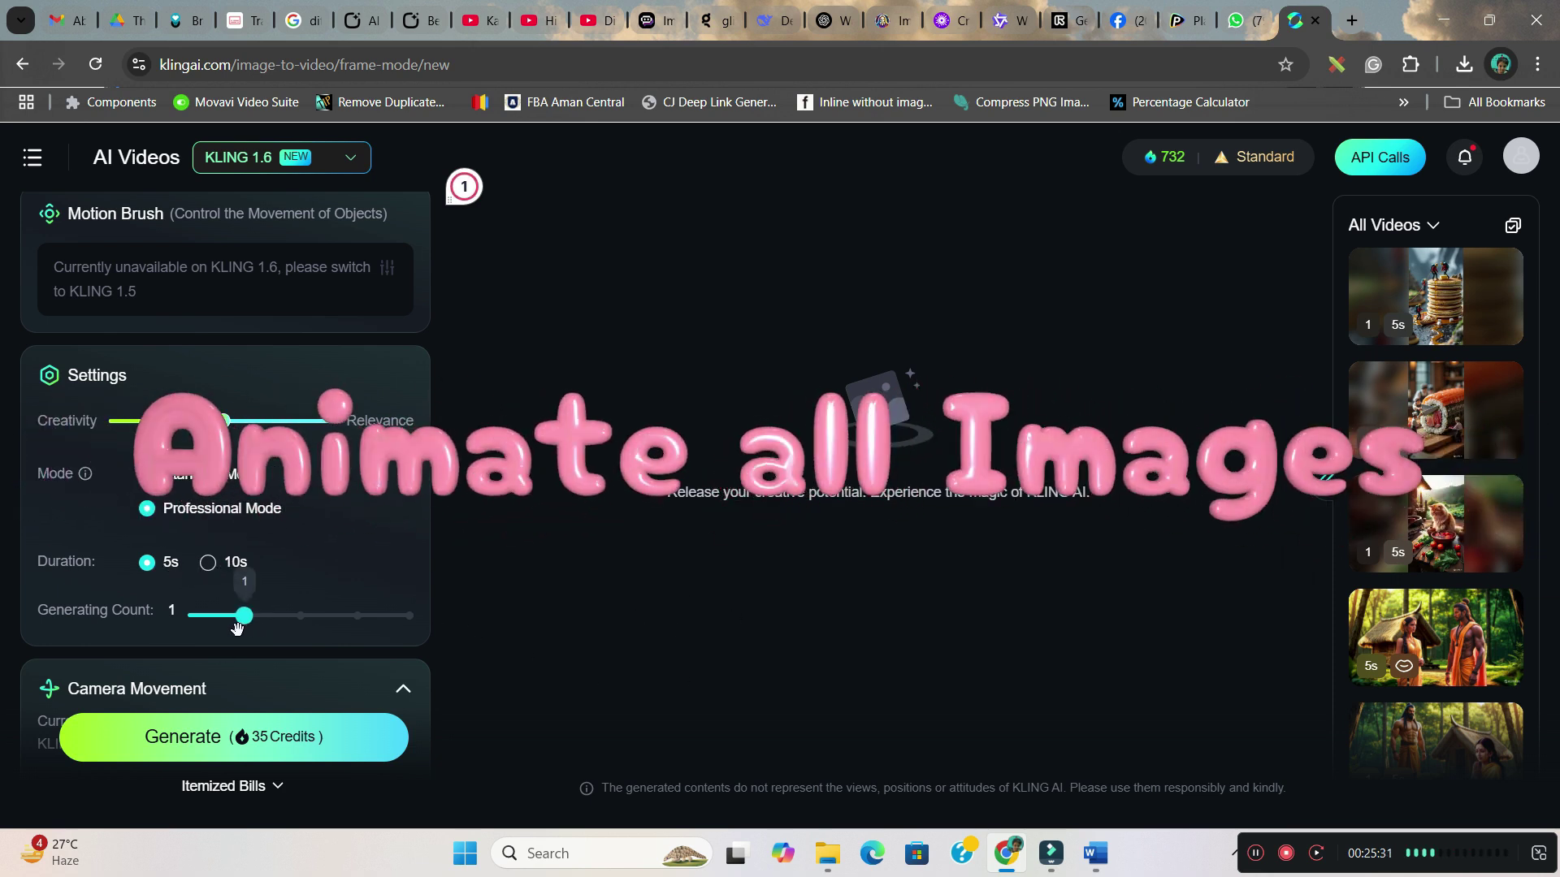
- In Kling AI, generate one 5-second KLING 1.6 video in Professional Mode and download it without a watermark
{"action": "left_click", "coordinate": [262, 737]}
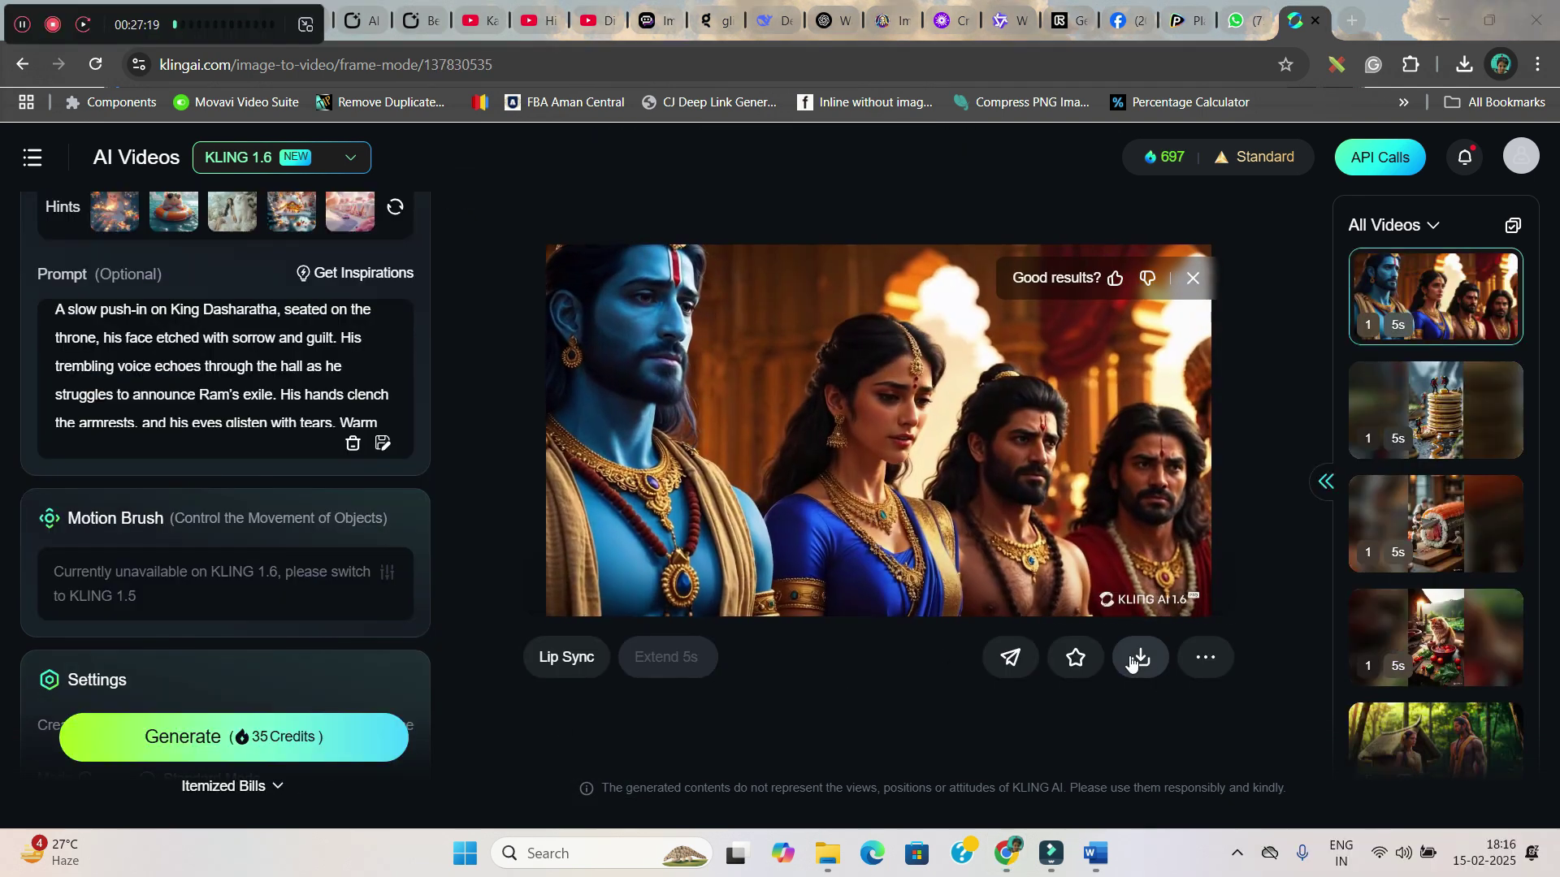
{"action": "mouse_move", "coordinate": [1140, 657]}
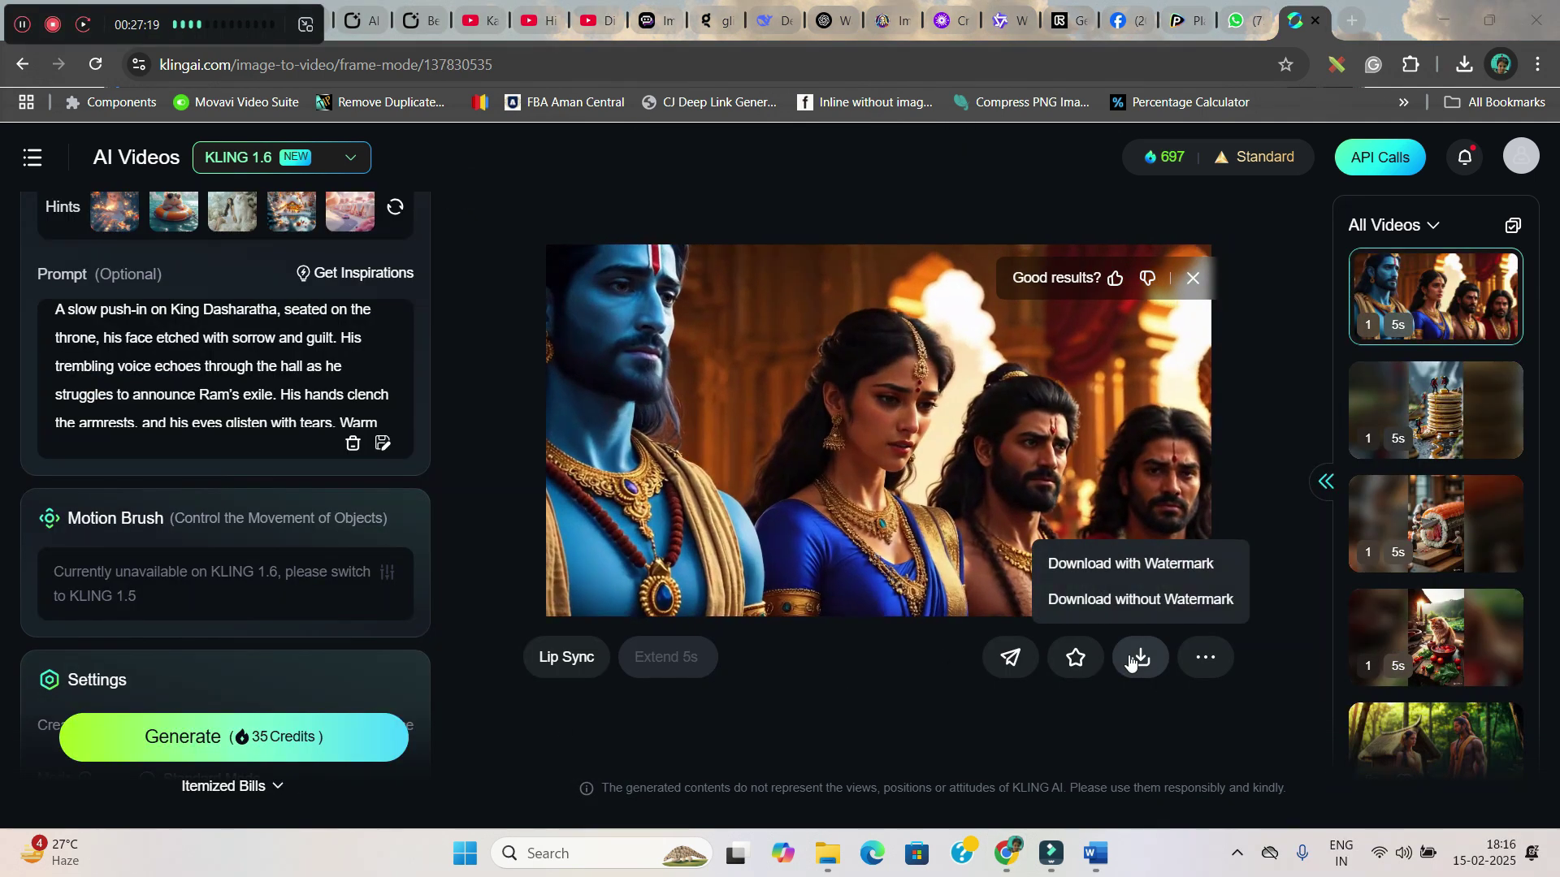
{"action": "left_click", "coordinate": [1141, 599]}
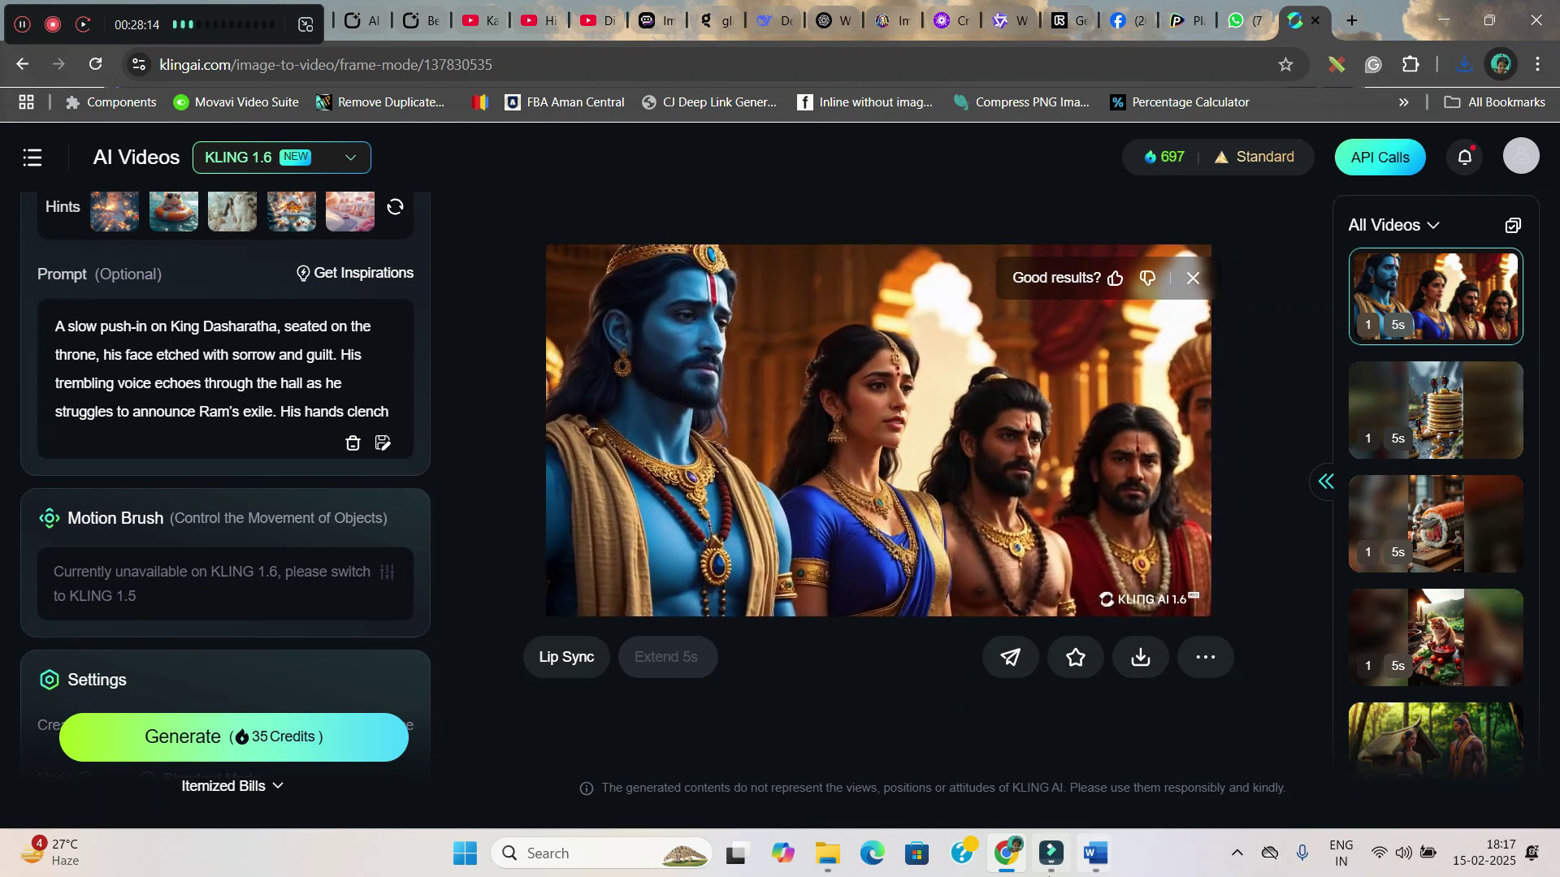
- Open ElevenLabs Text to Speech in a new Chrome tab and replace its text with the narration starting "After King Dasharatha's heart-wrenching decision"
{"action": "mouse_move", "coordinate": [1049, 870]}
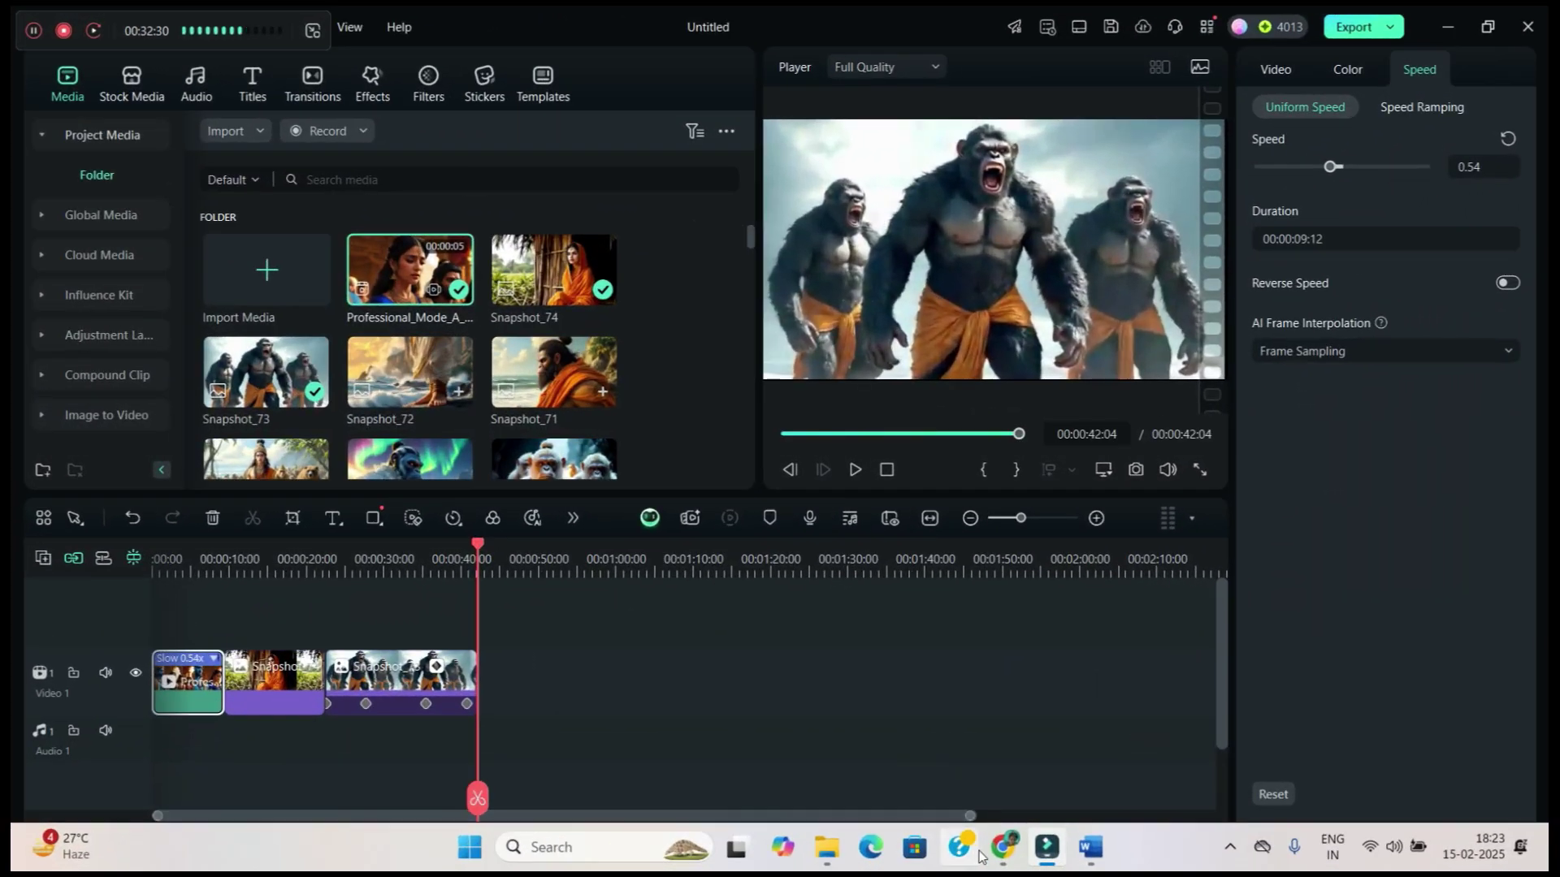
{"action": "left_click", "coordinate": [1001, 847]}
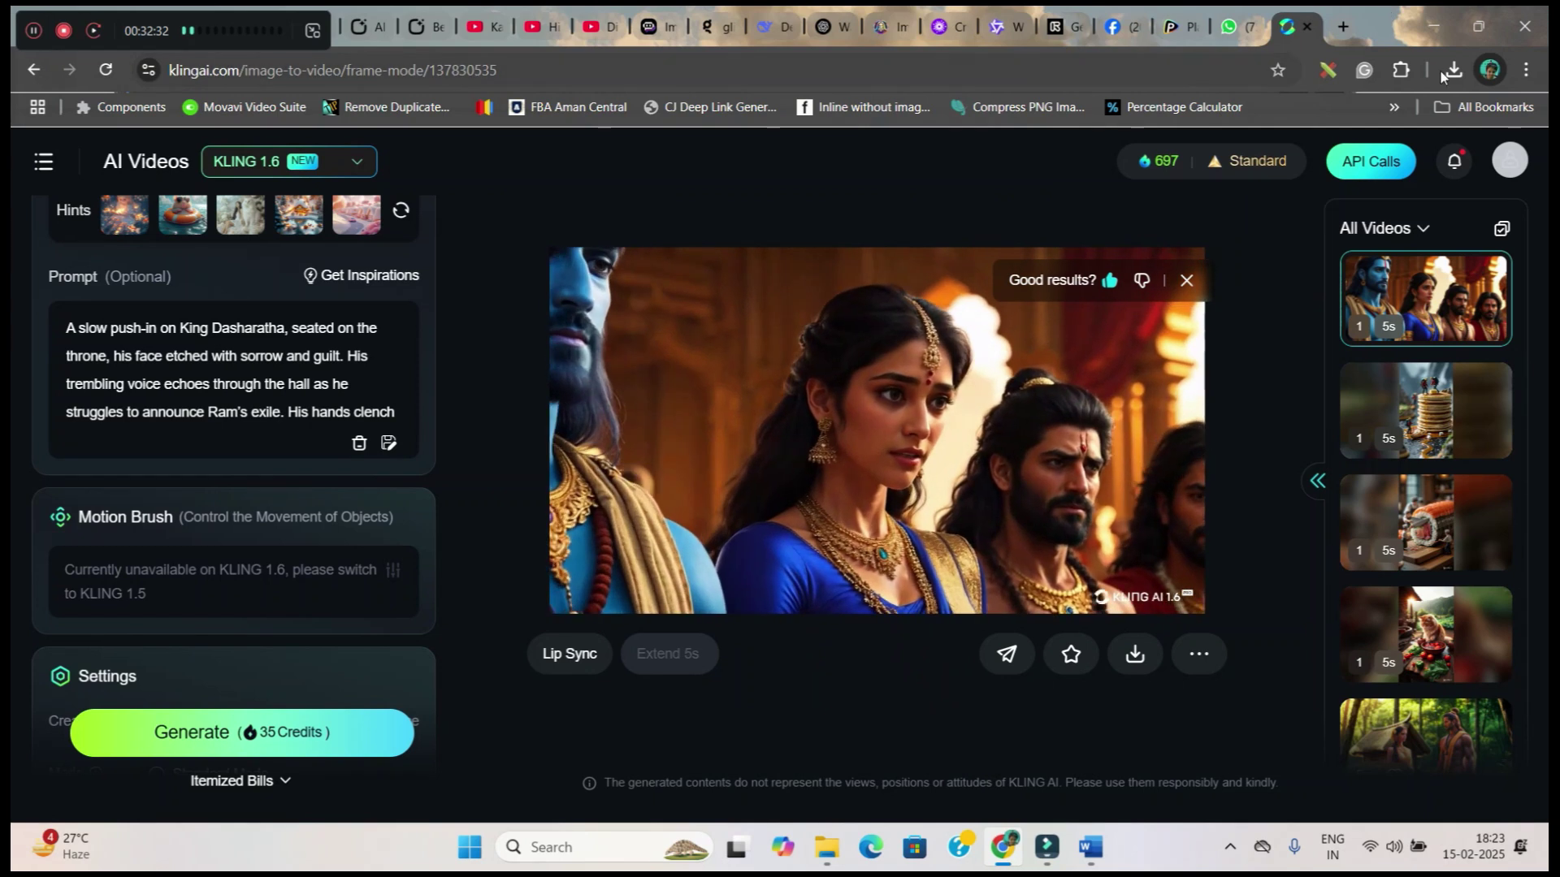
{"action": "key", "text": "ctrl+t"}
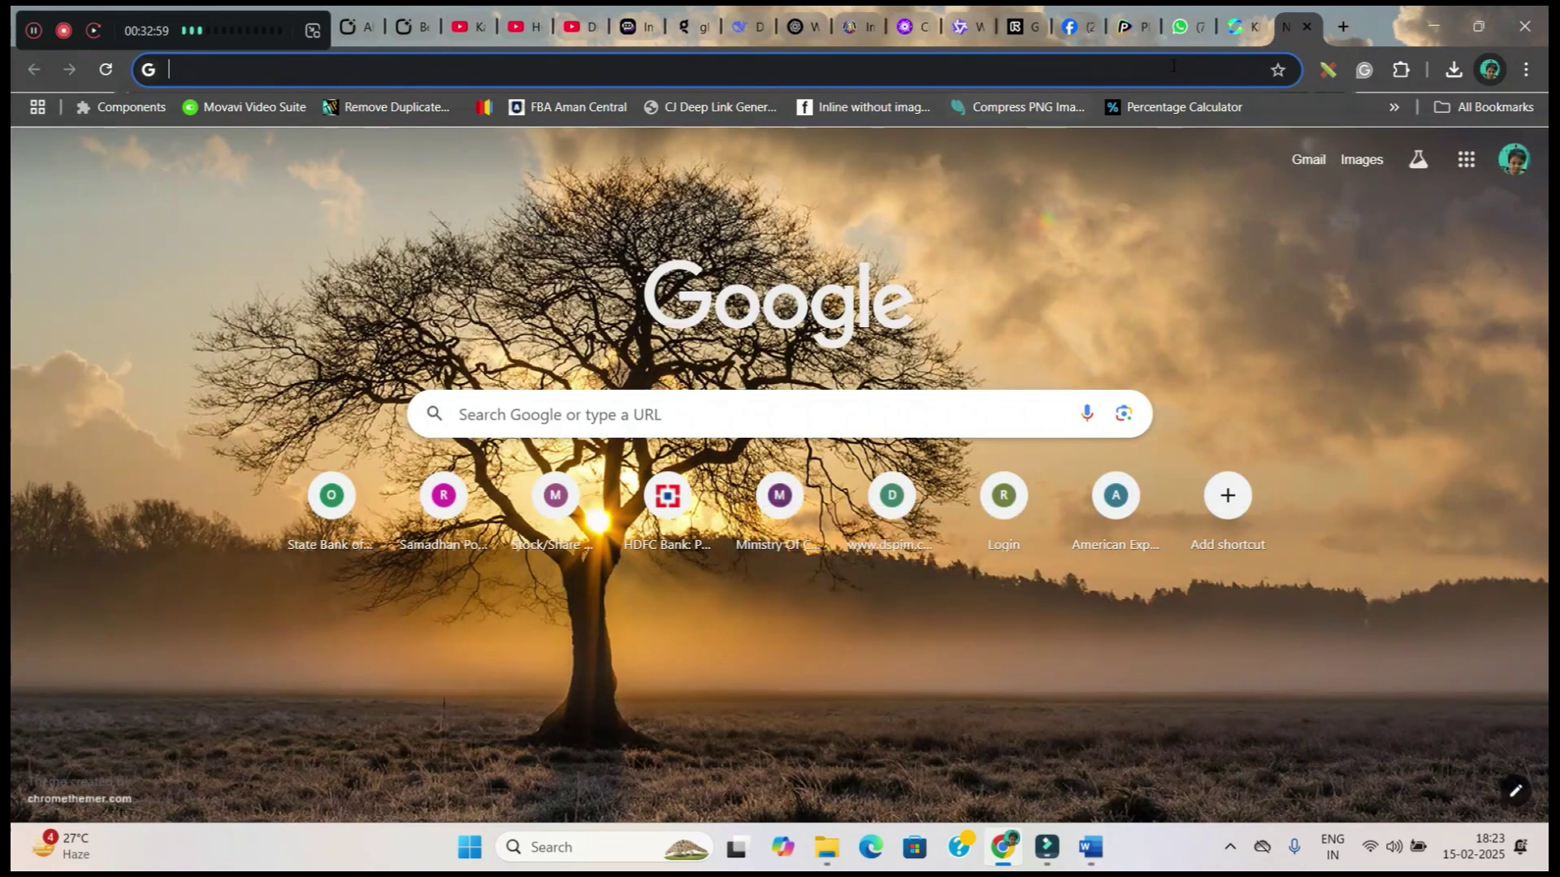
{"action": "left_click", "coordinate": [749, 419]}
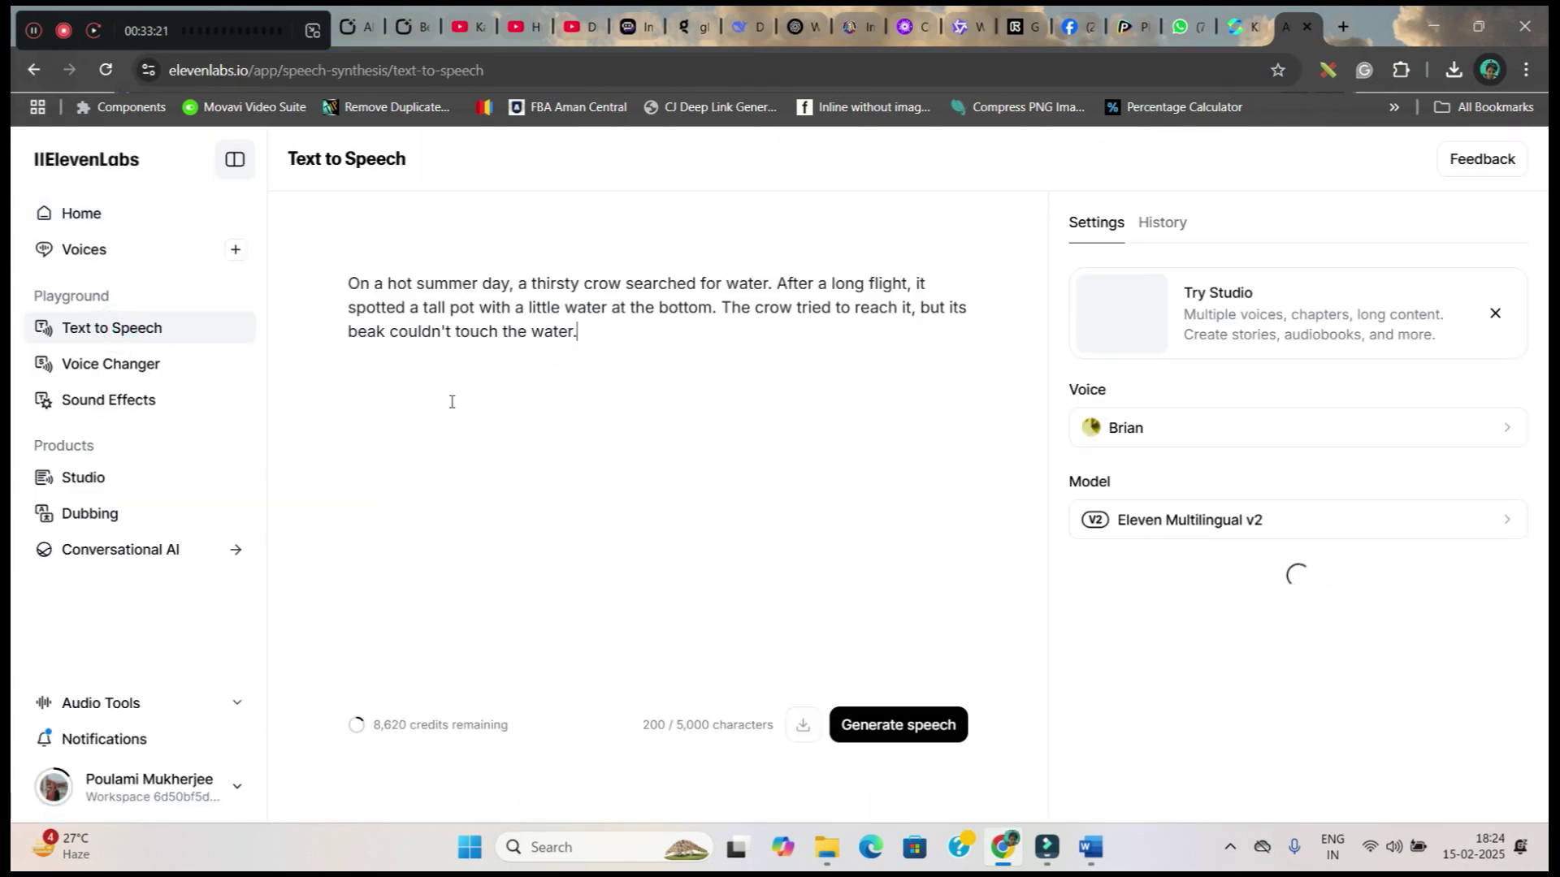
{"action": "left_click_drag", "start_coordinate": [651, 355], "coordinate": [281, 271]}
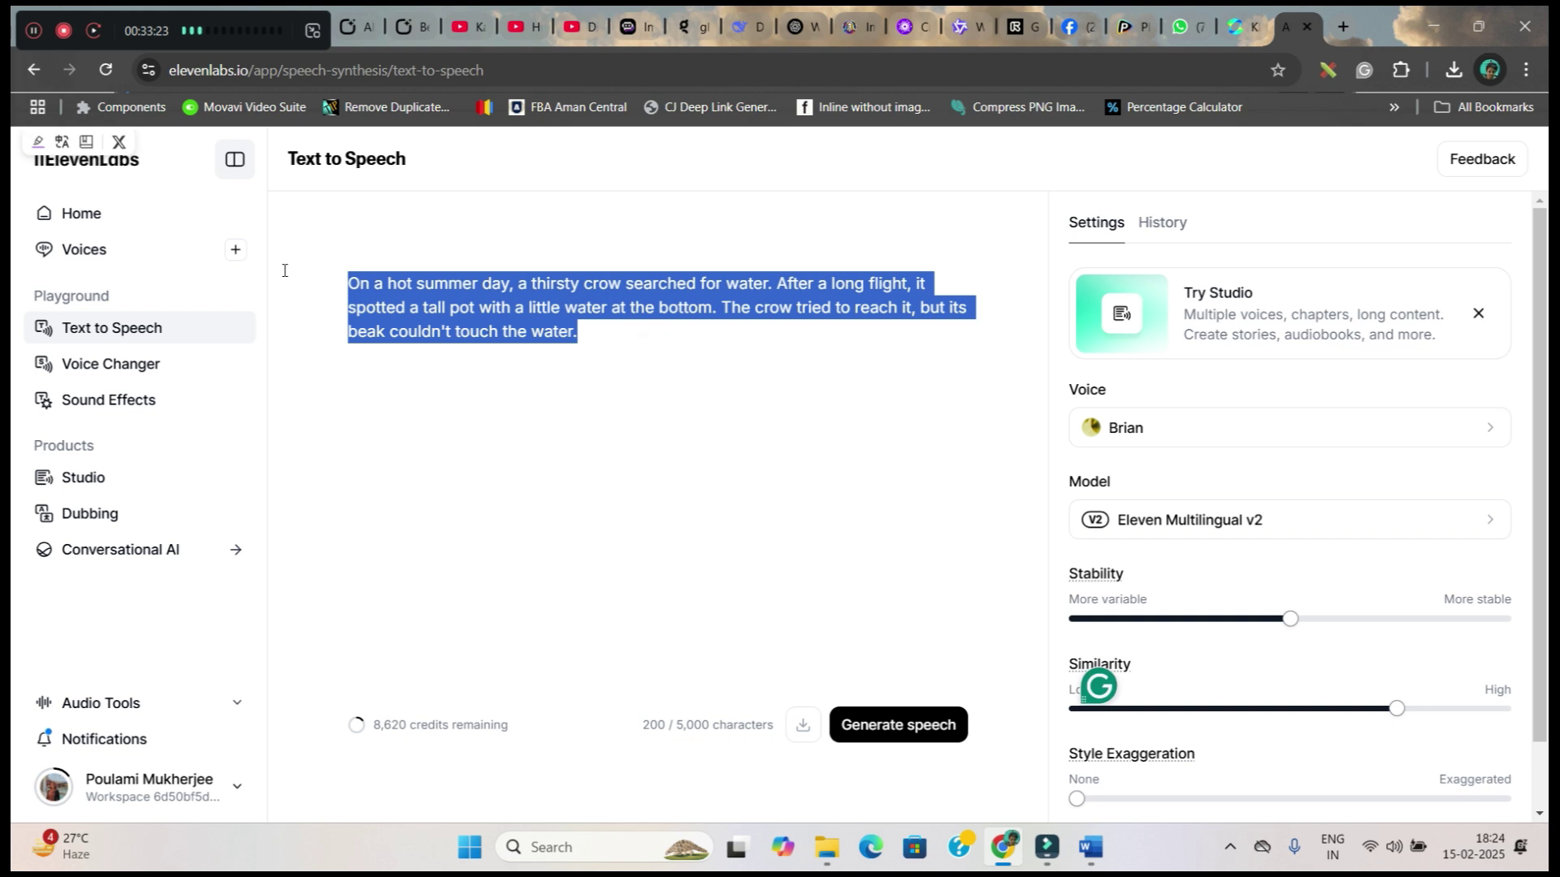
{"action": "type", "text": "After King Dasharatha’s heart-wrenching decision, Lord Ram, accompanied by his devoted wife Sita and loyal brother Lakshman, left Ayodhya for a 14-year exile. Dressed in simple bark clothes, they embraced the forest life, finding solace in nature’s embrace. However, their peace was soon disrupted."}
- Browse the available voices, choose Brian as the narrator and generate the speech
{"action": "left_click", "coordinate": [1186, 431]}
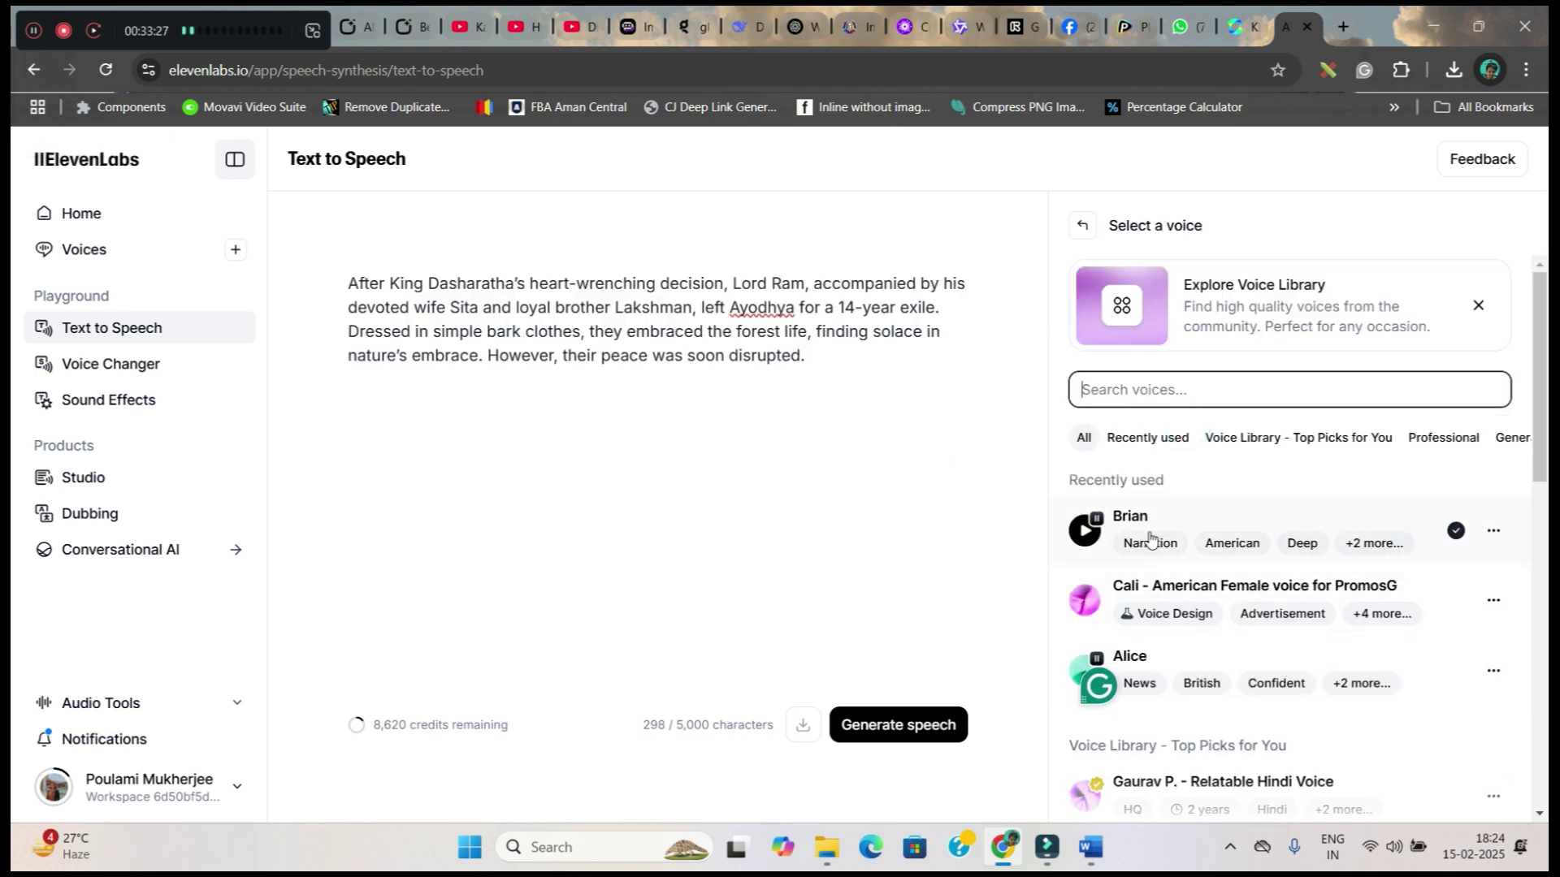
{"action": "scroll", "coordinate": [1135, 676], "scroll_direction": "down", "scroll_amount": 2}
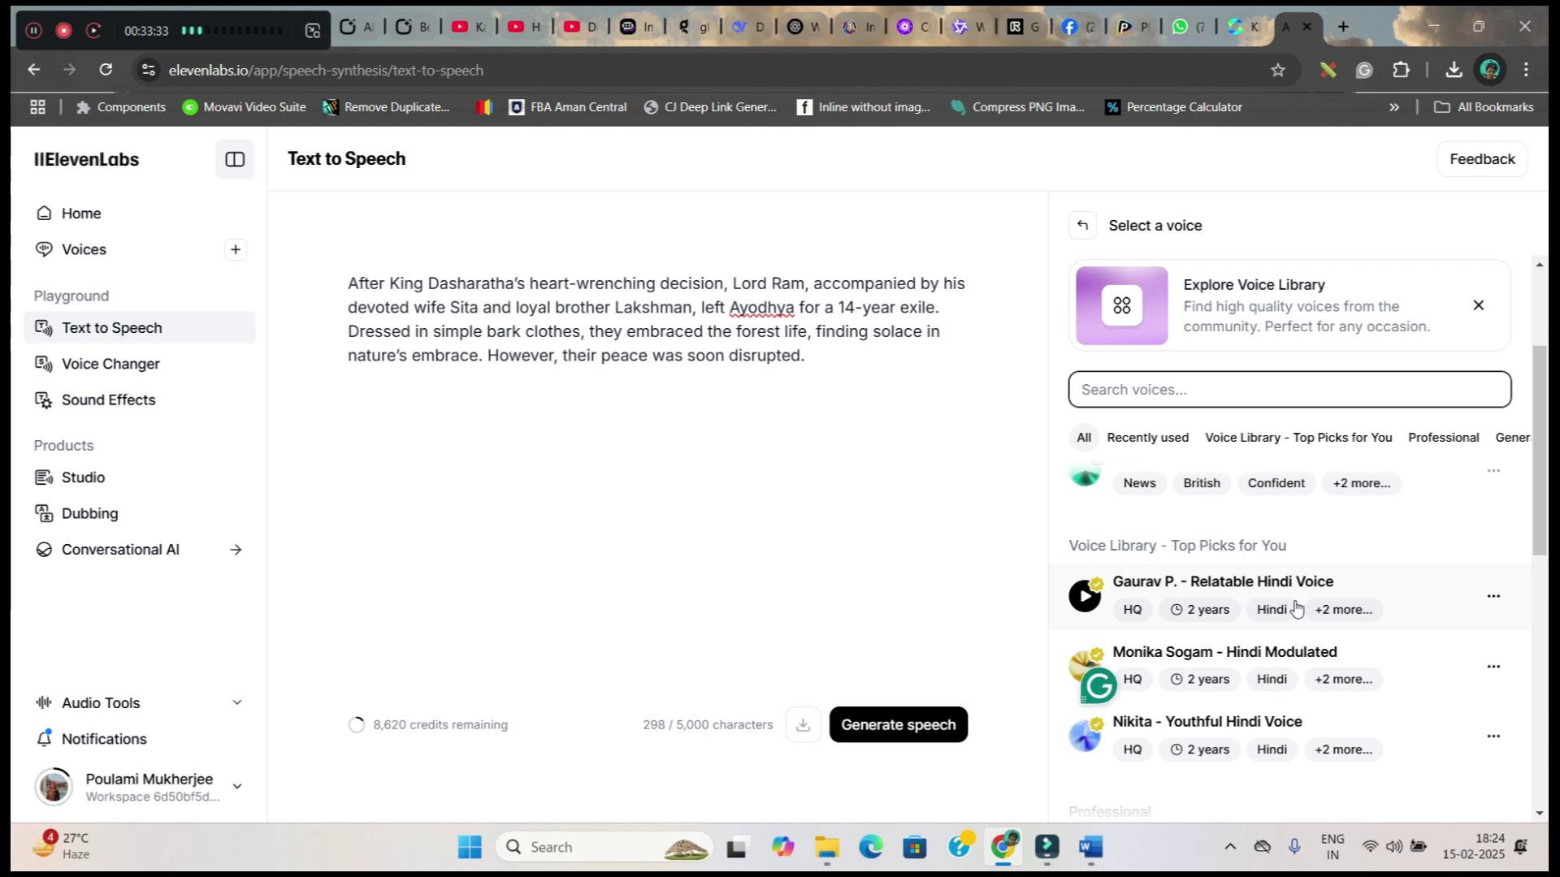
{"action": "scroll", "coordinate": [1297, 610], "scroll_direction": "up", "scroll_amount": 2}
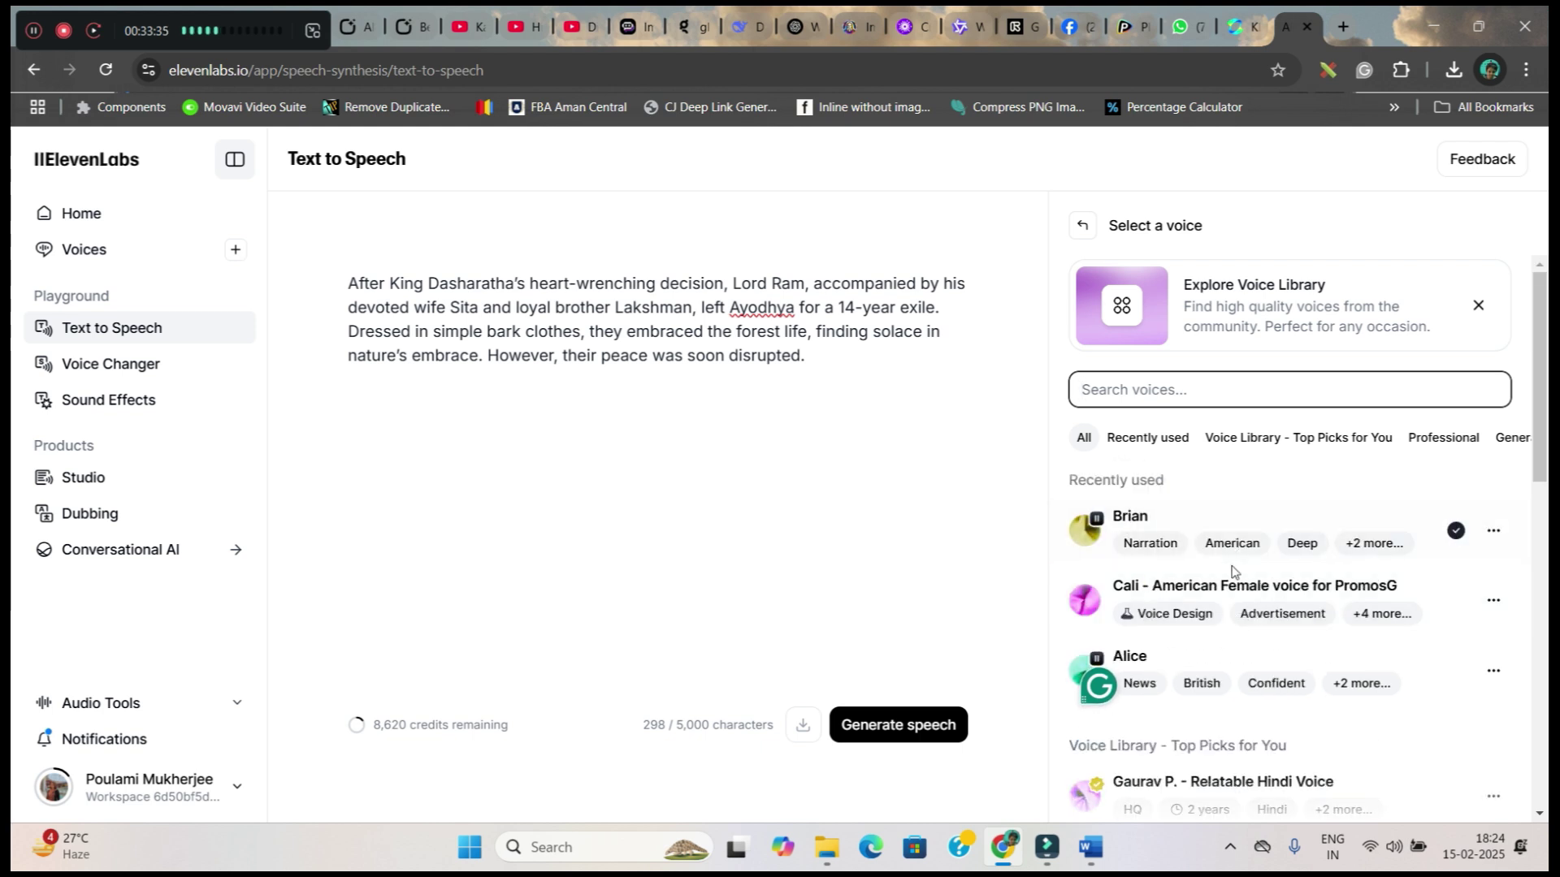
{"action": "left_click", "coordinate": [1208, 544]}
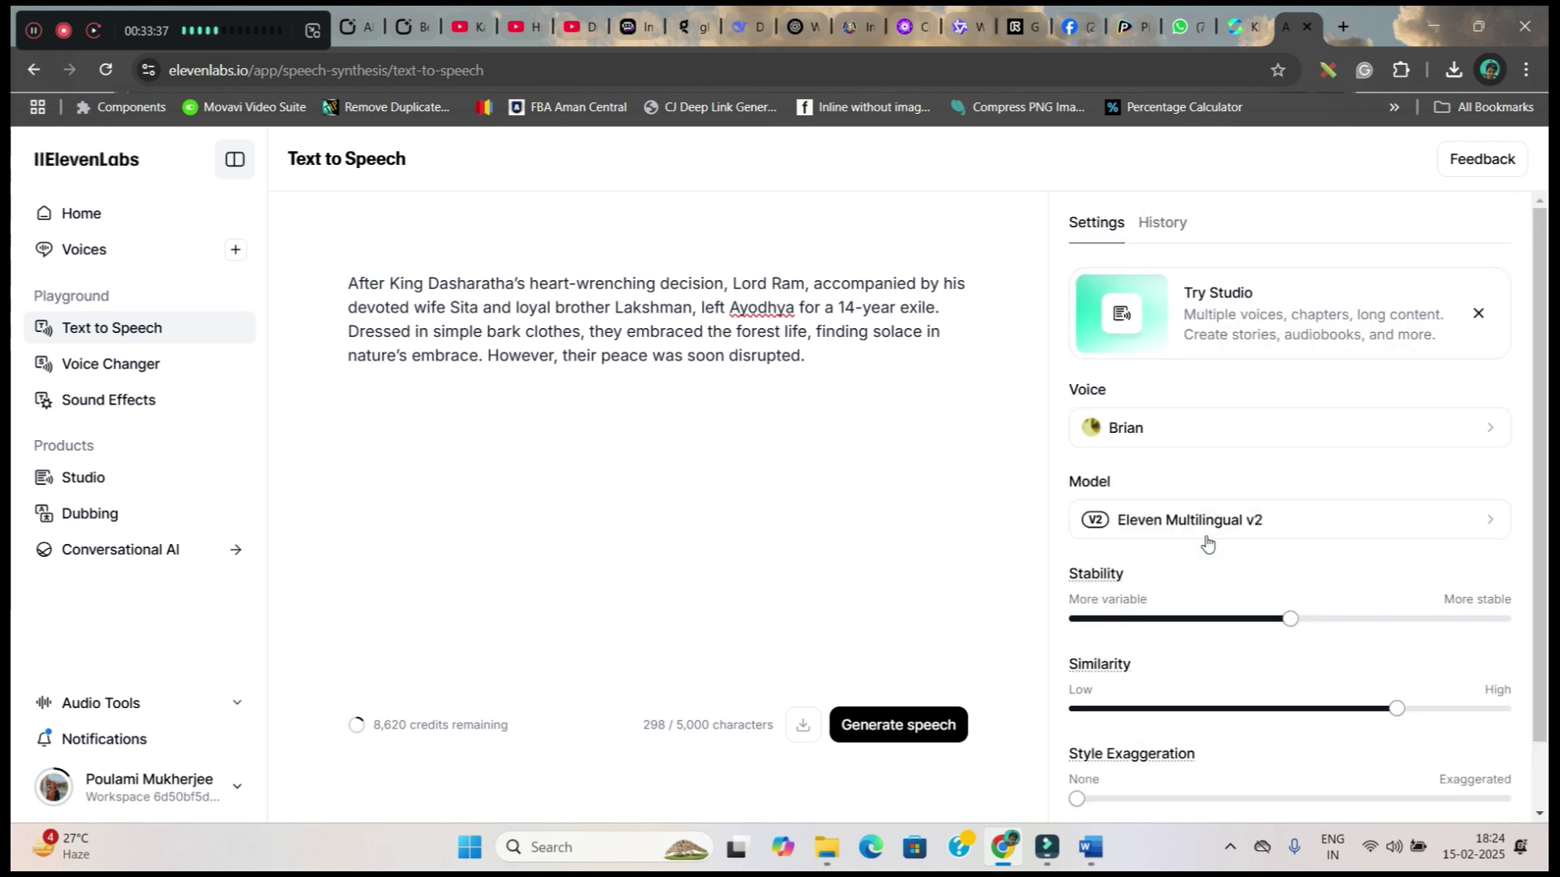
{"action": "left_click", "coordinate": [929, 737]}
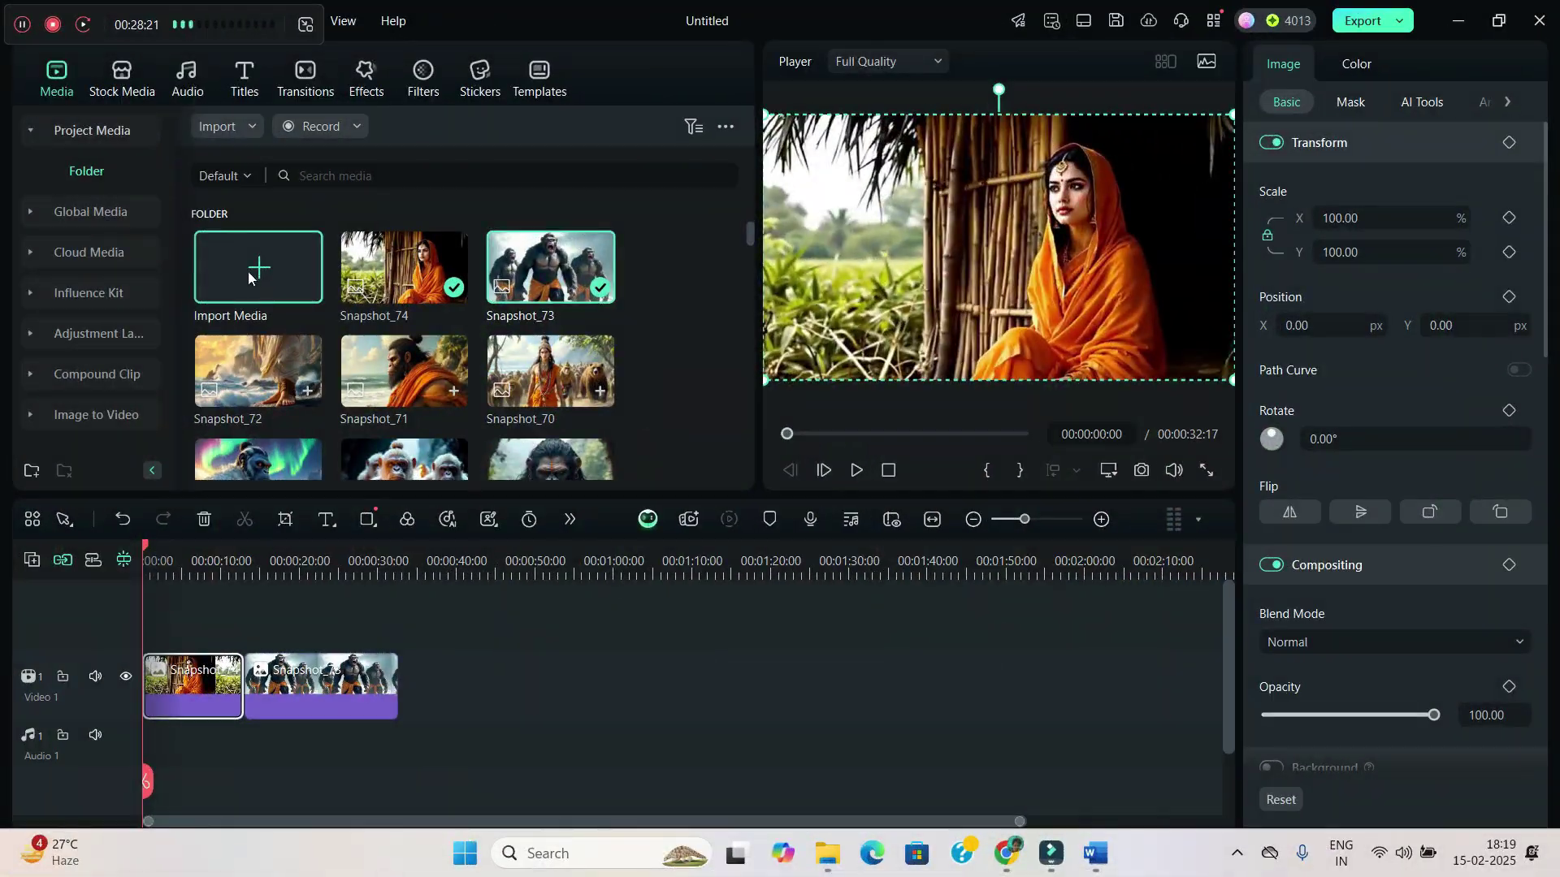
- In Filmora, import the Professional_Mode King Dasharath video from Downloads and place it first on Video 1, dismissing the project settings prompt
{"action": "left_click", "coordinate": [301, 260]}
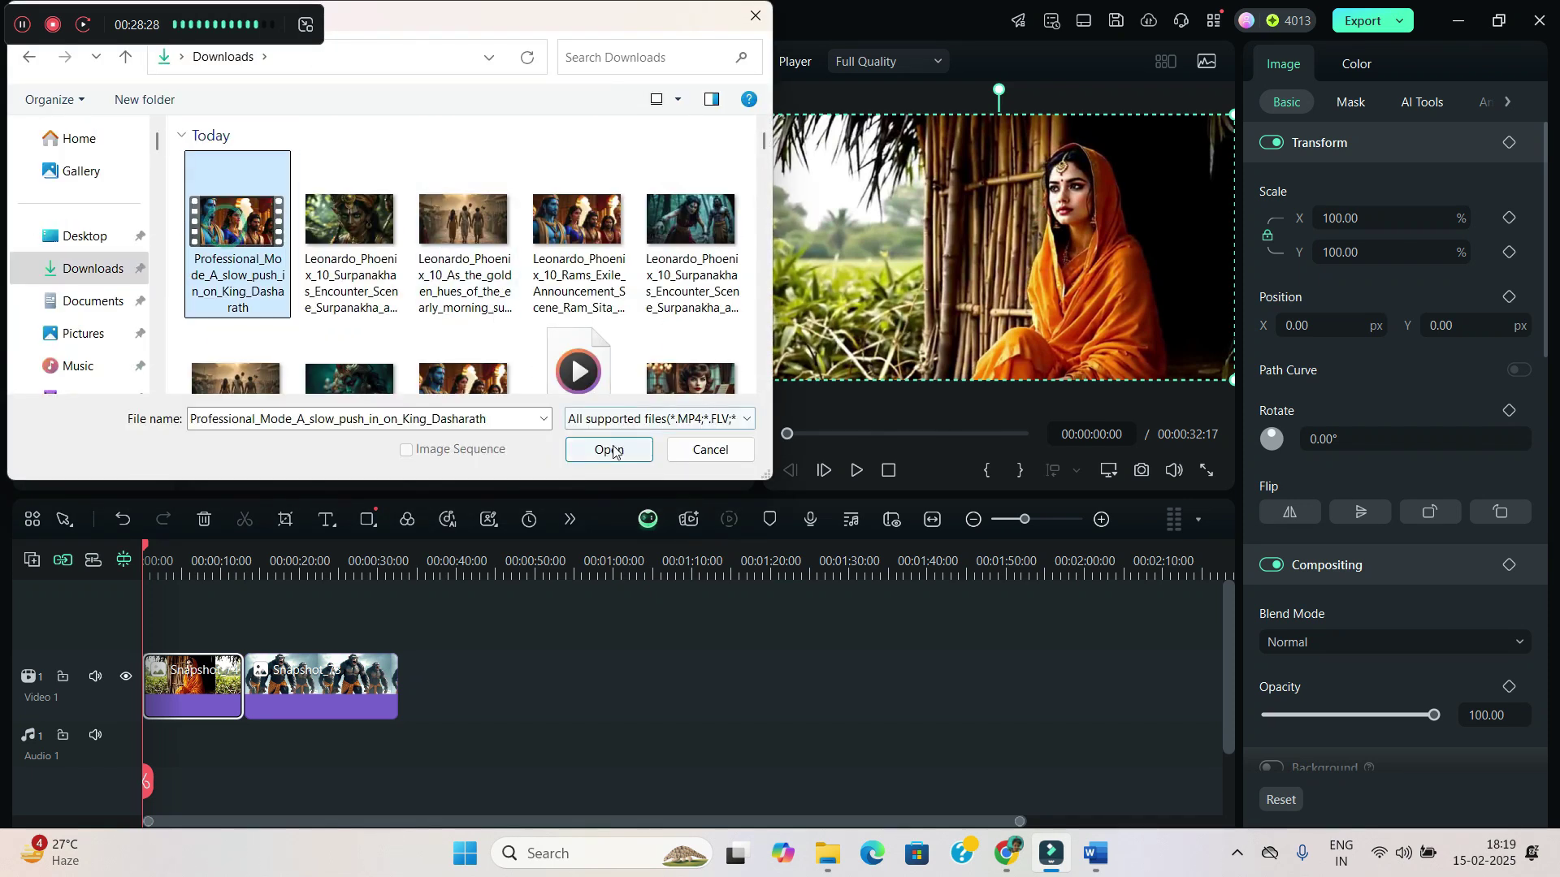
{"action": "left_click", "coordinate": [609, 449]}
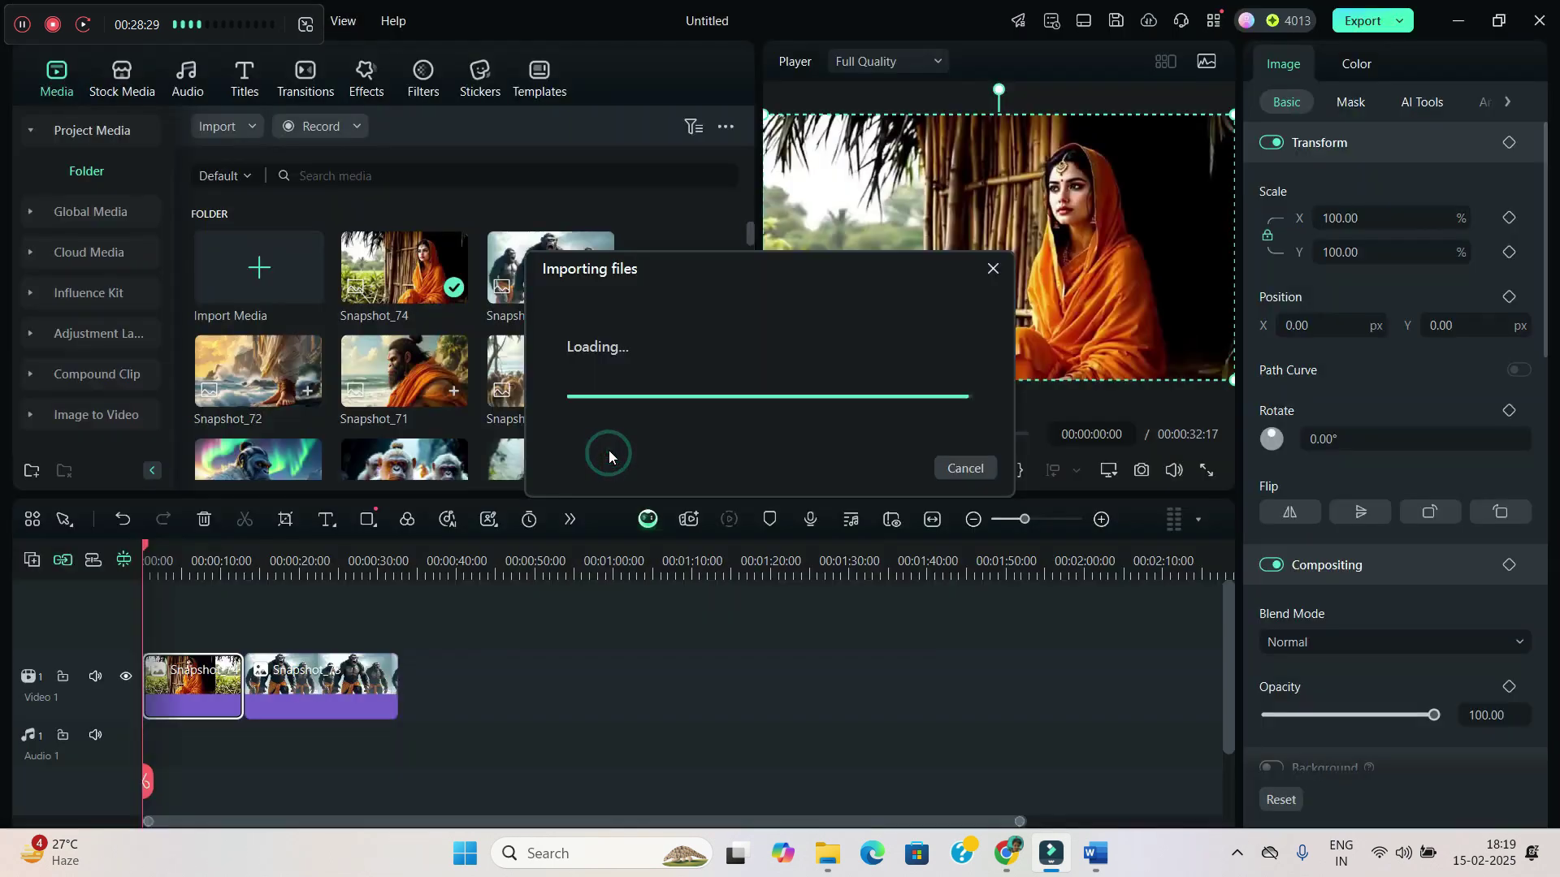
{"action": "left_click_drag", "start_coordinate": [434, 290], "coordinate": [166, 686]}
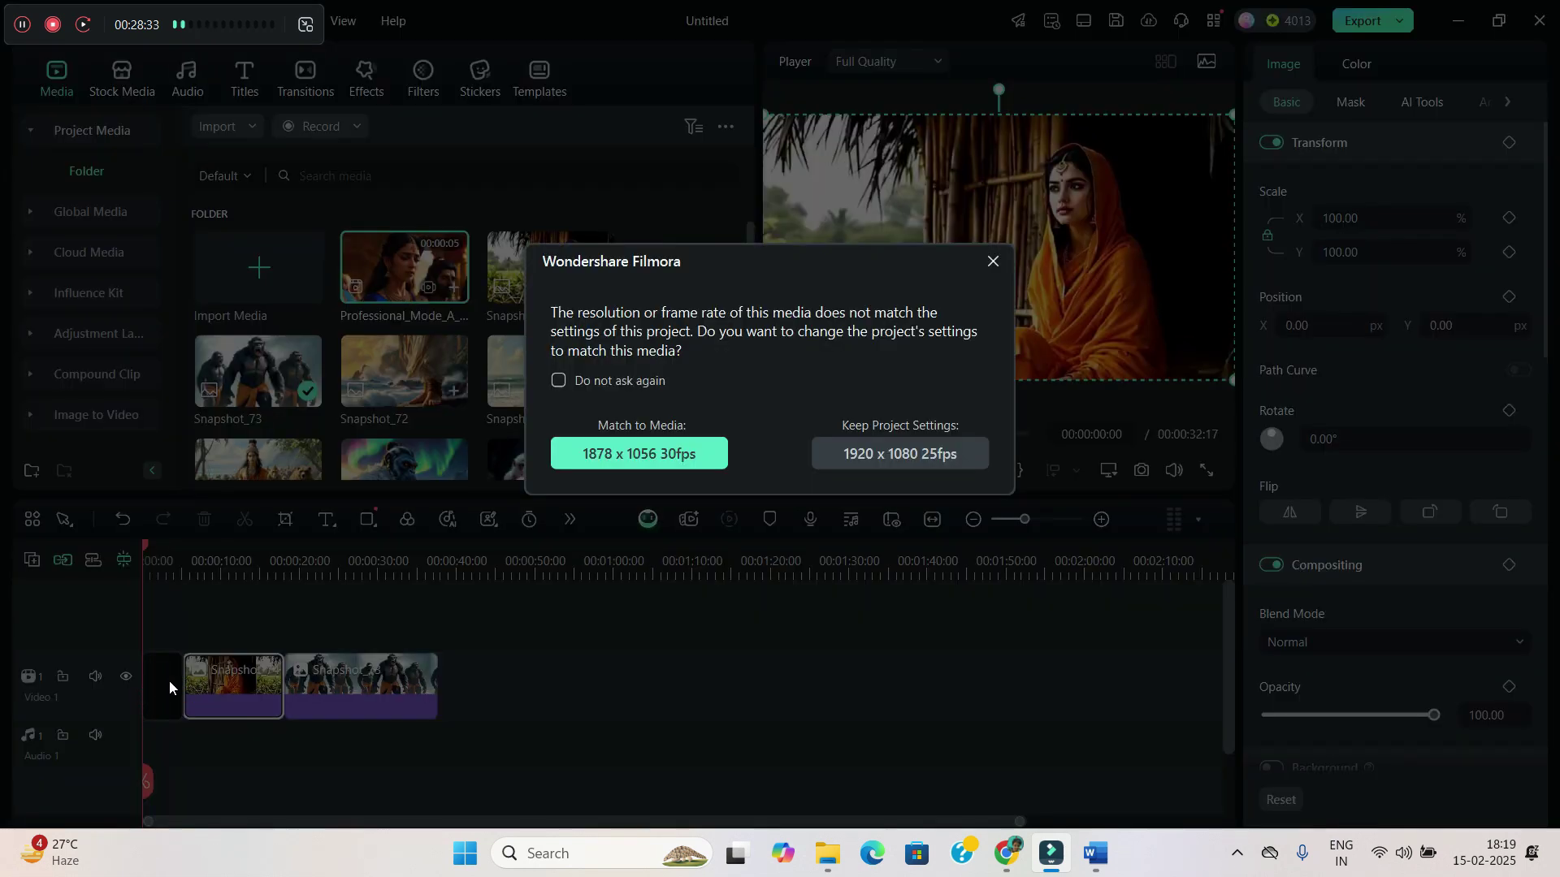
{"action": "left_click", "coordinate": [991, 260]}
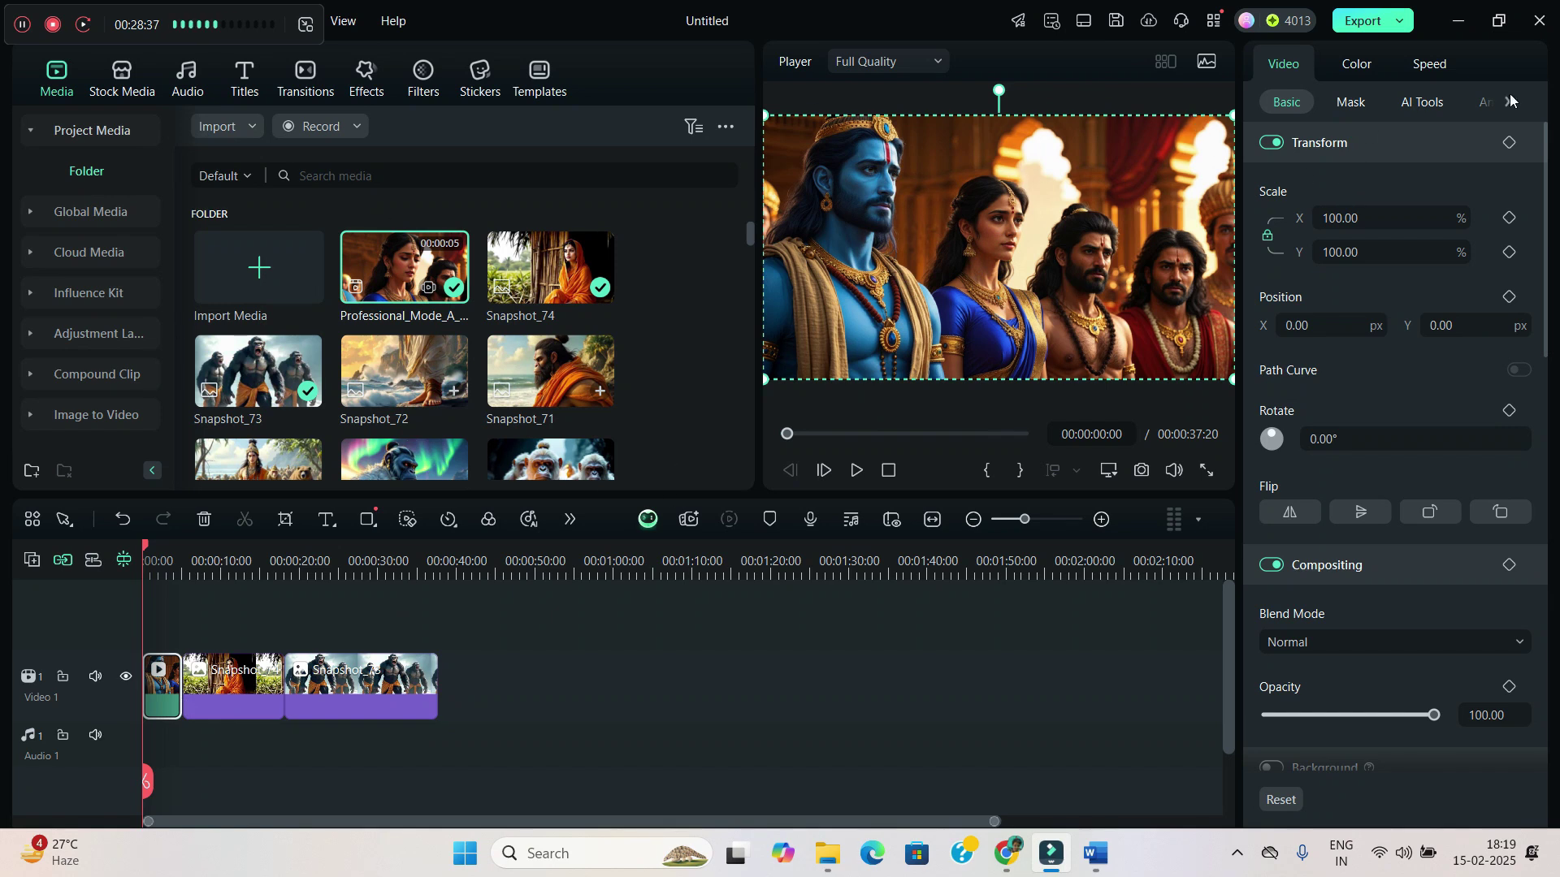
- Slow the first timeline clip to a uniform speed of 0.54 and play back its opening seconds
{"action": "left_click", "coordinate": [1423, 66]}
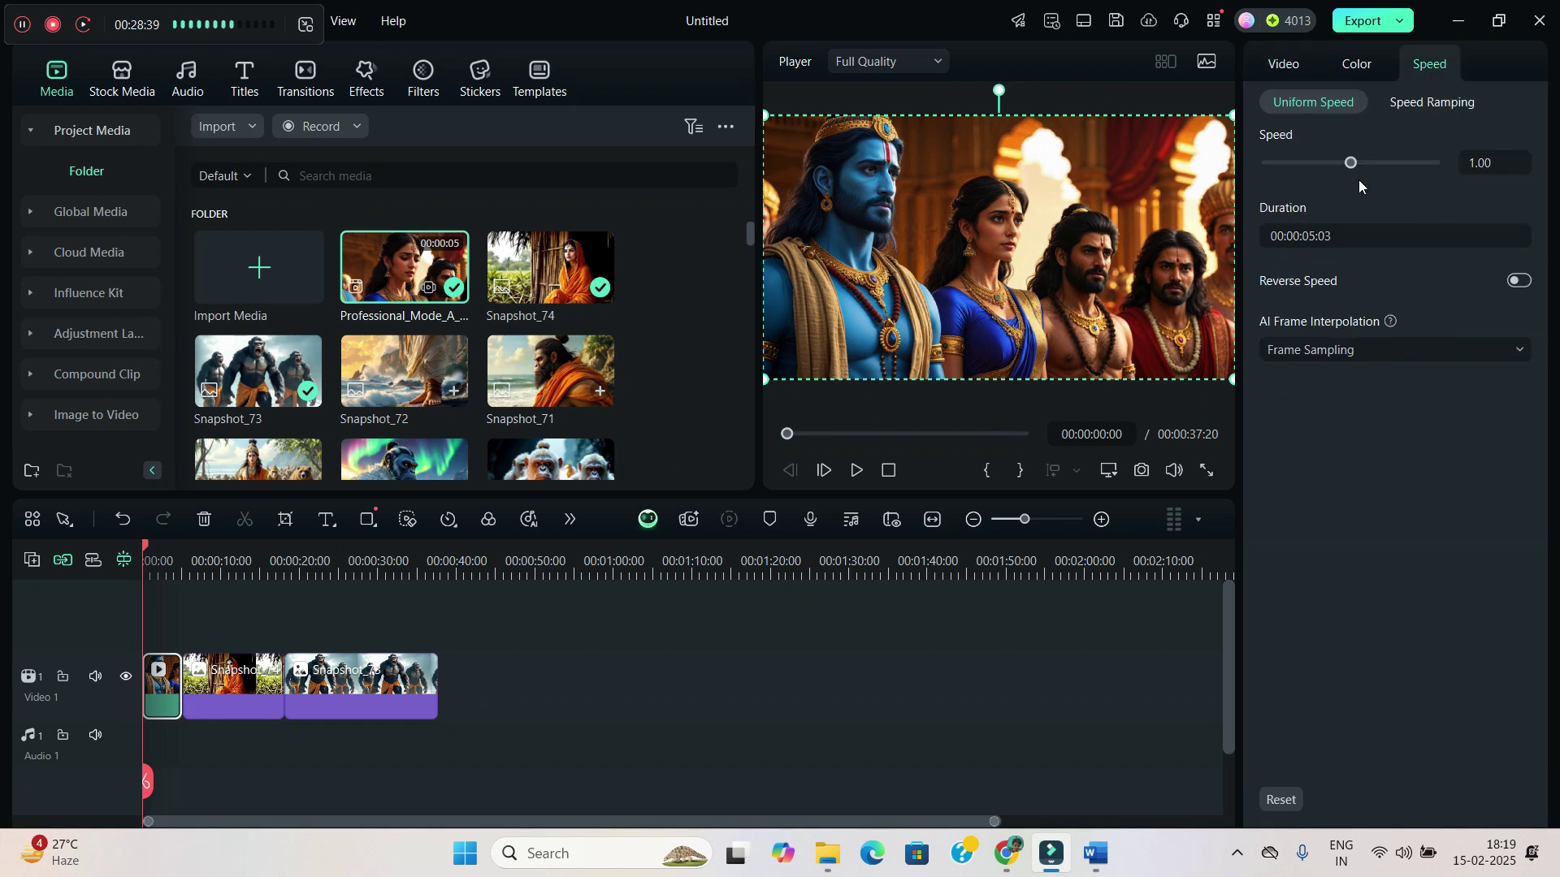
{"action": "left_click_drag", "start_coordinate": [1353, 167], "coordinate": [1339, 172]}
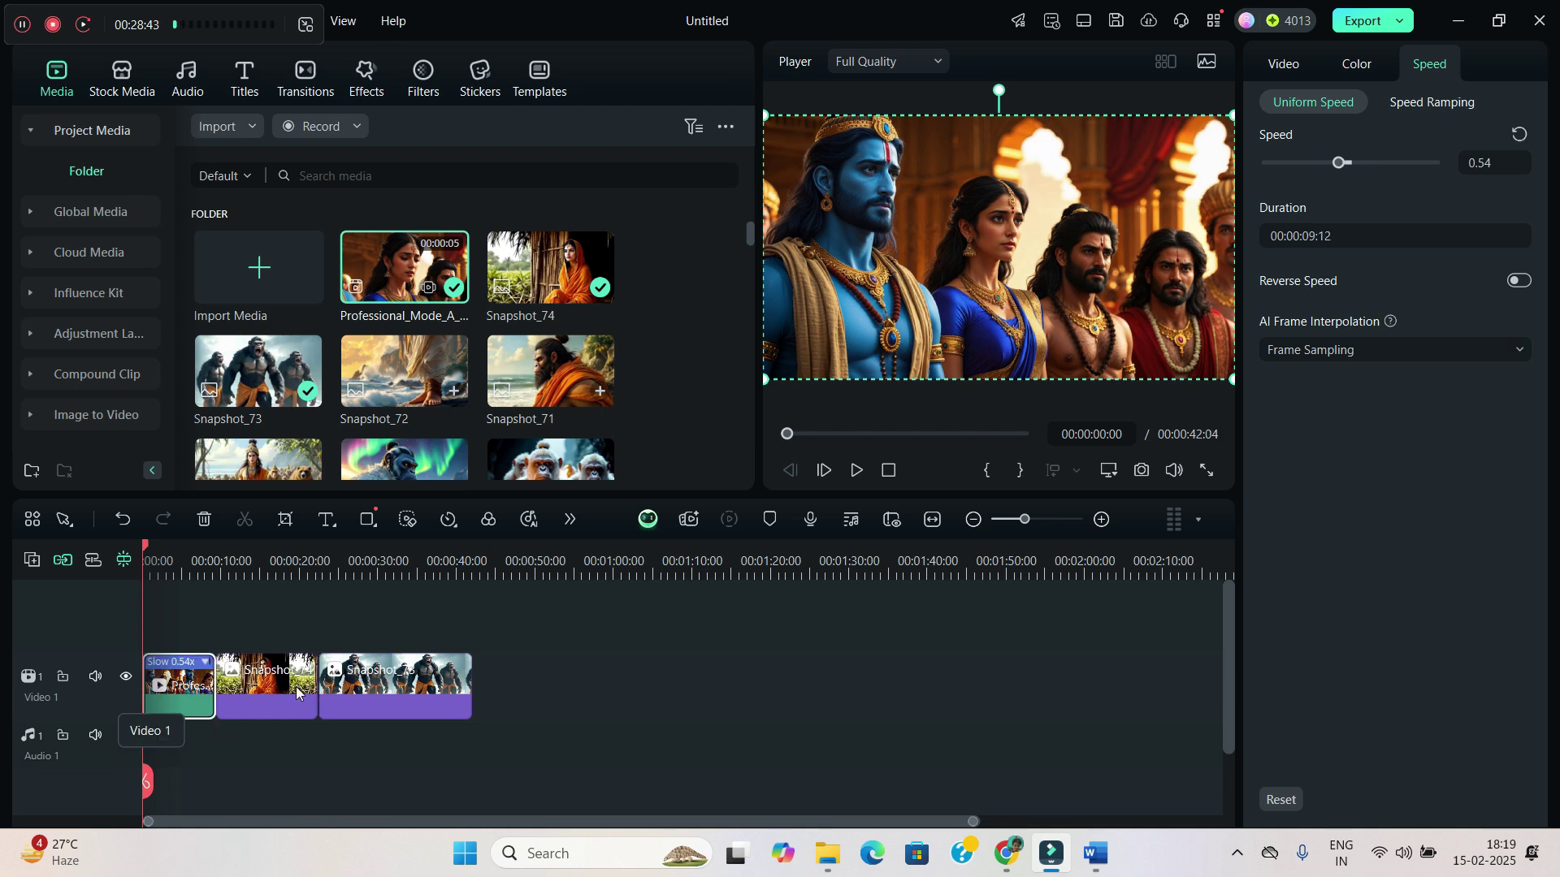
{"action": "left_click", "coordinate": [855, 472]}
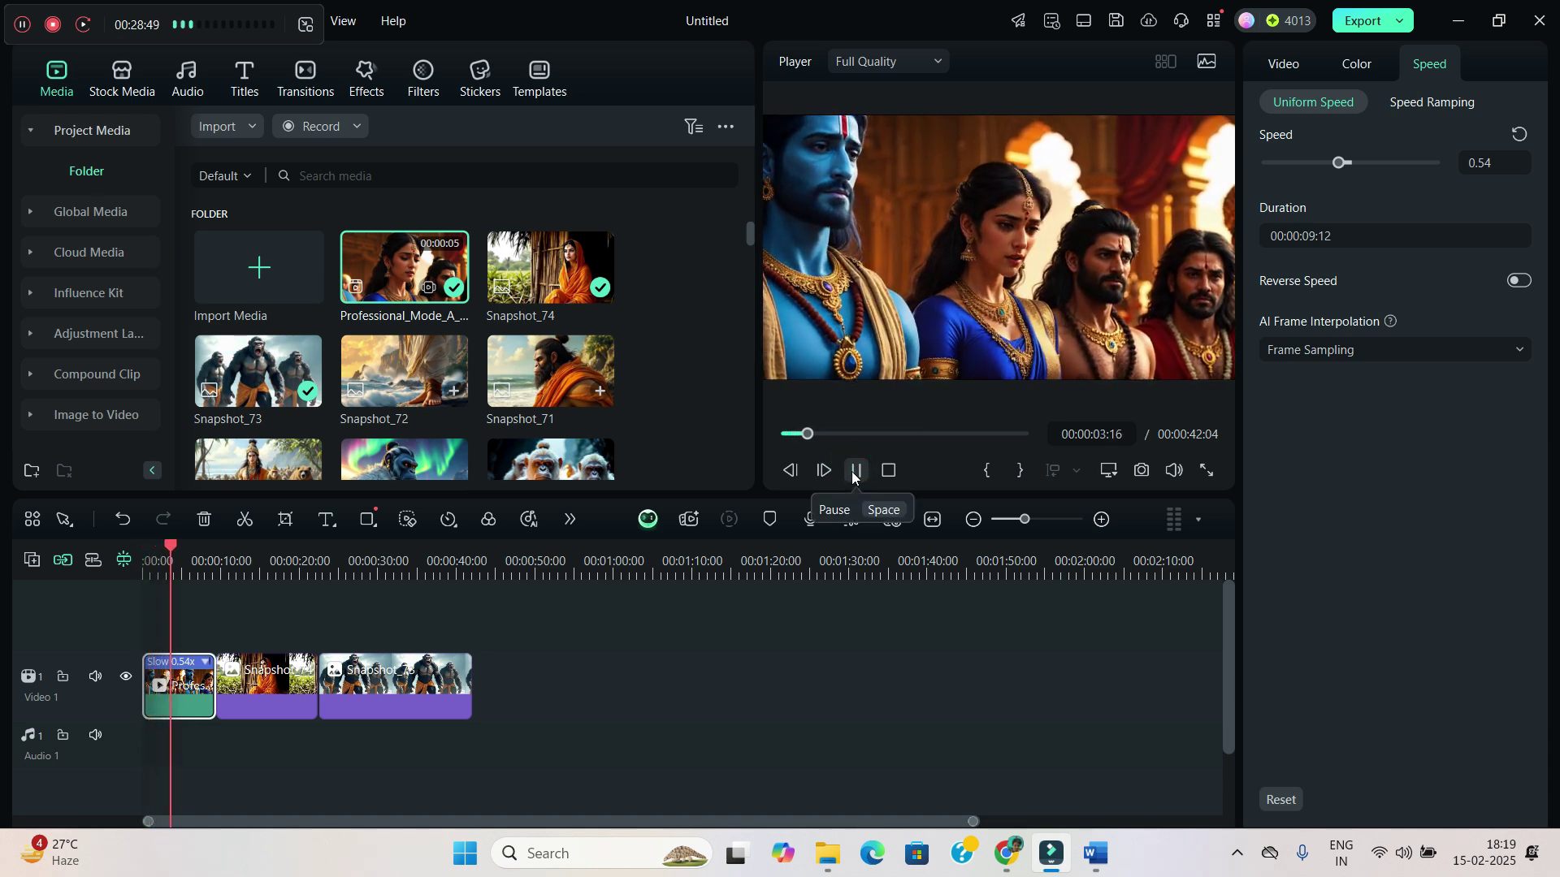
{"action": "left_click", "coordinate": [854, 473]}
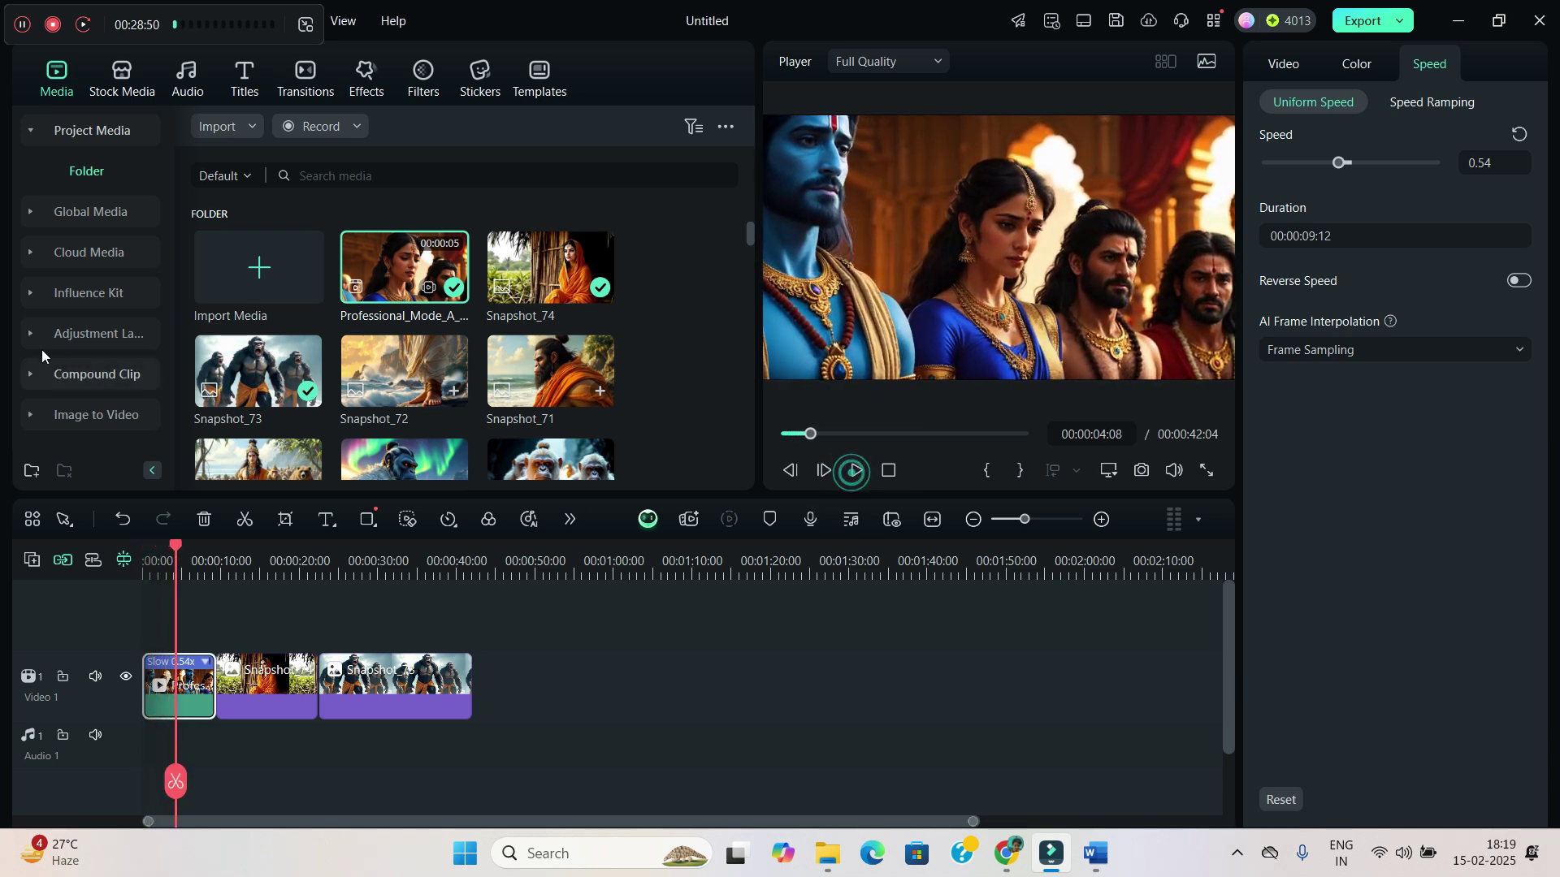
- Apply Pan & Zoom to the Snapshot_74 clip, enlarging the end frame to 1421 x 799 around the seated woman
{"action": "left_click", "coordinate": [275, 684]}
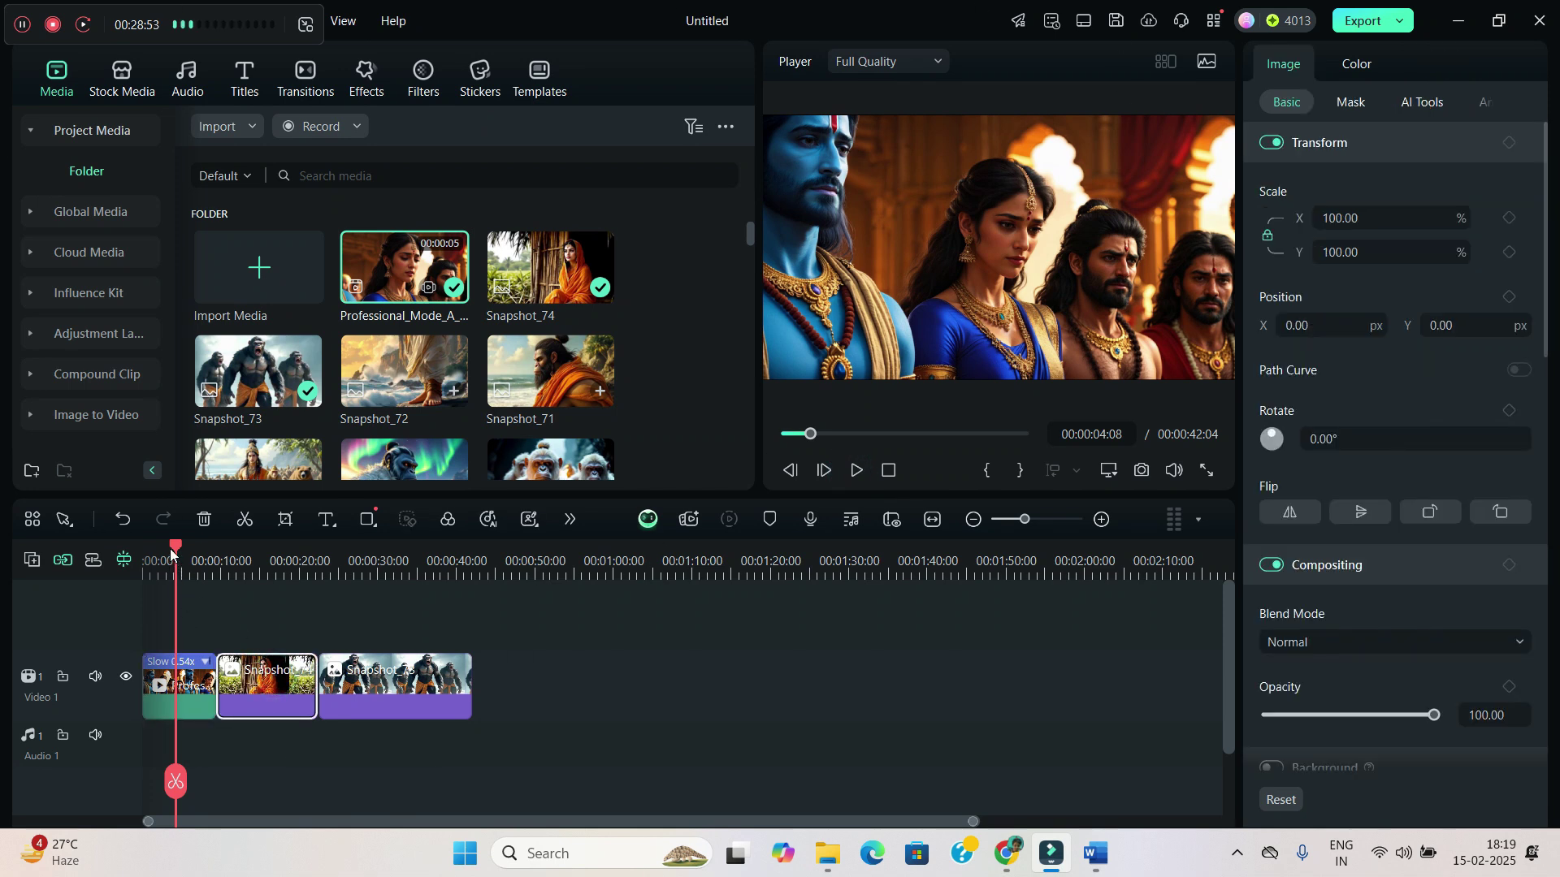
{"action": "left_click_drag", "start_coordinate": [172, 552], "coordinate": [275, 572]}
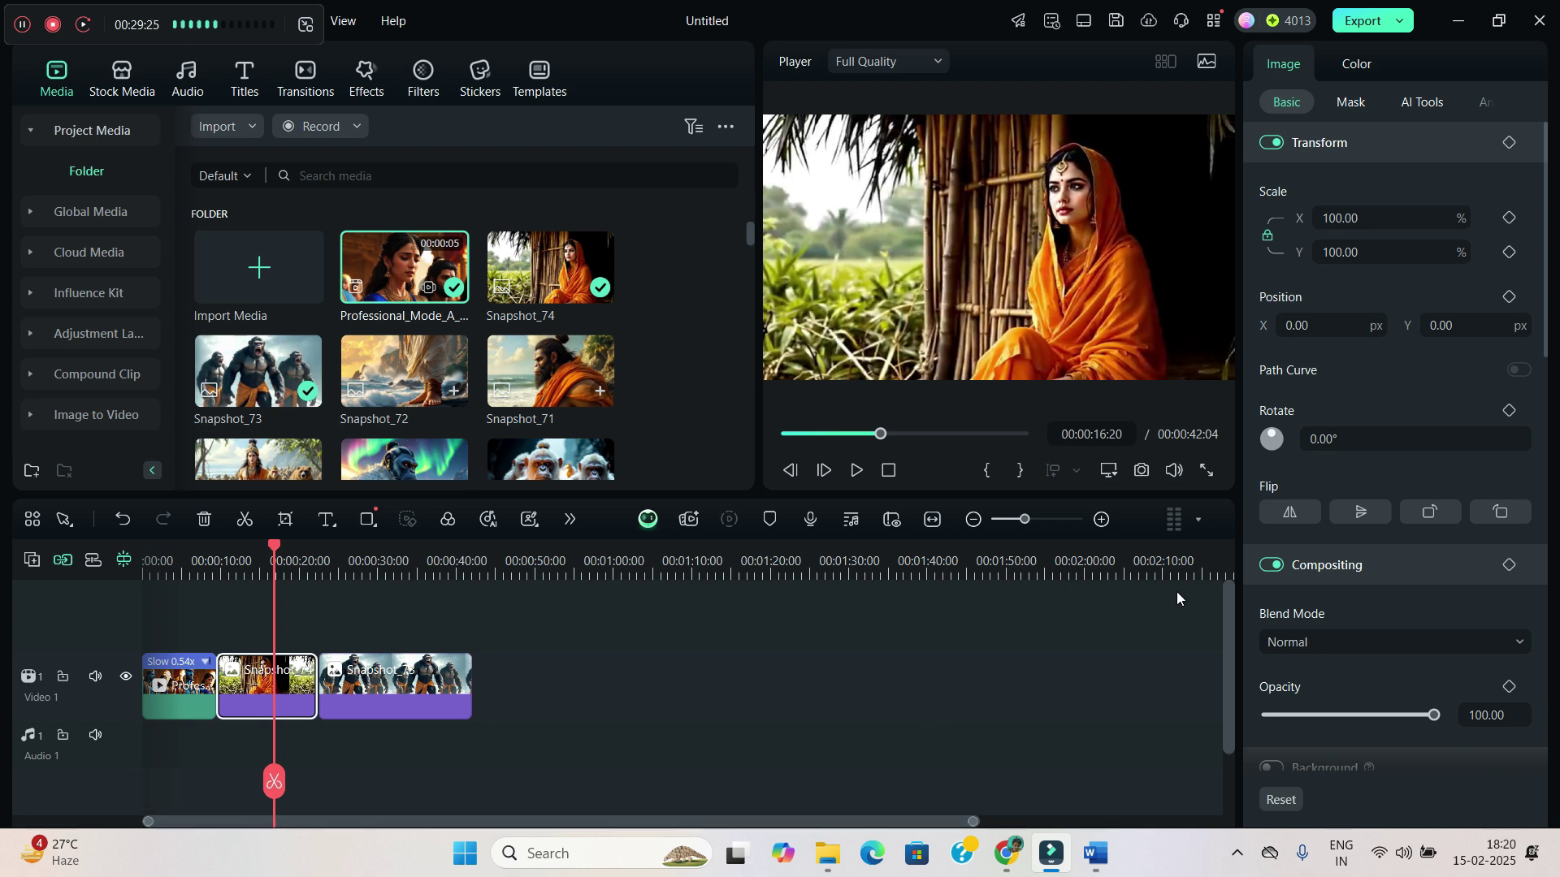
{"action": "right_click", "coordinate": [243, 687]}
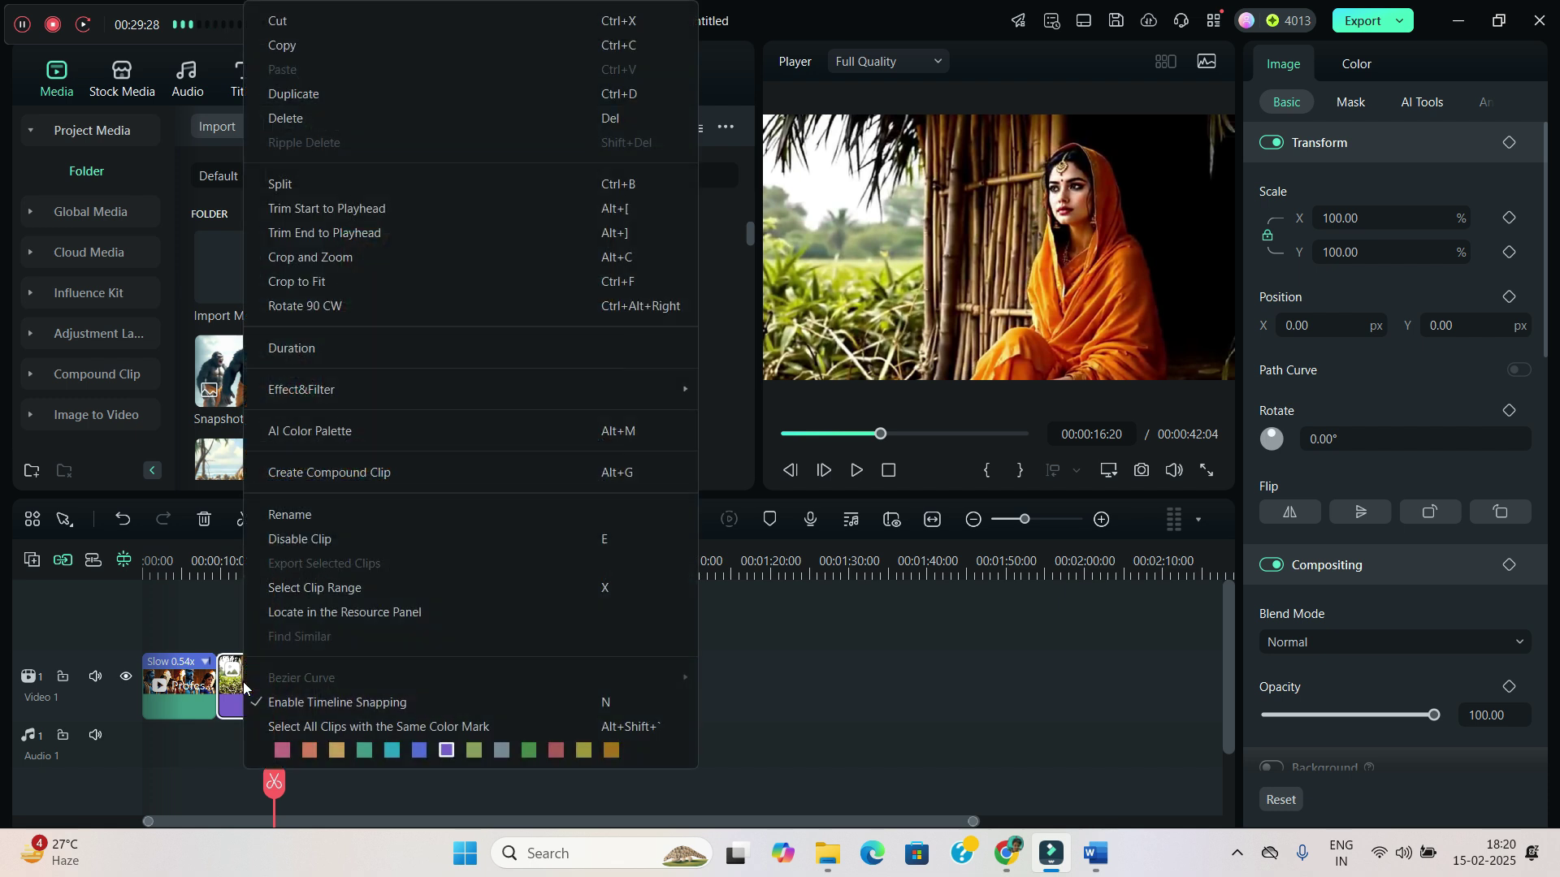
{"action": "left_click", "coordinate": [349, 259]}
{"action": "left_click", "coordinate": [335, 79]}
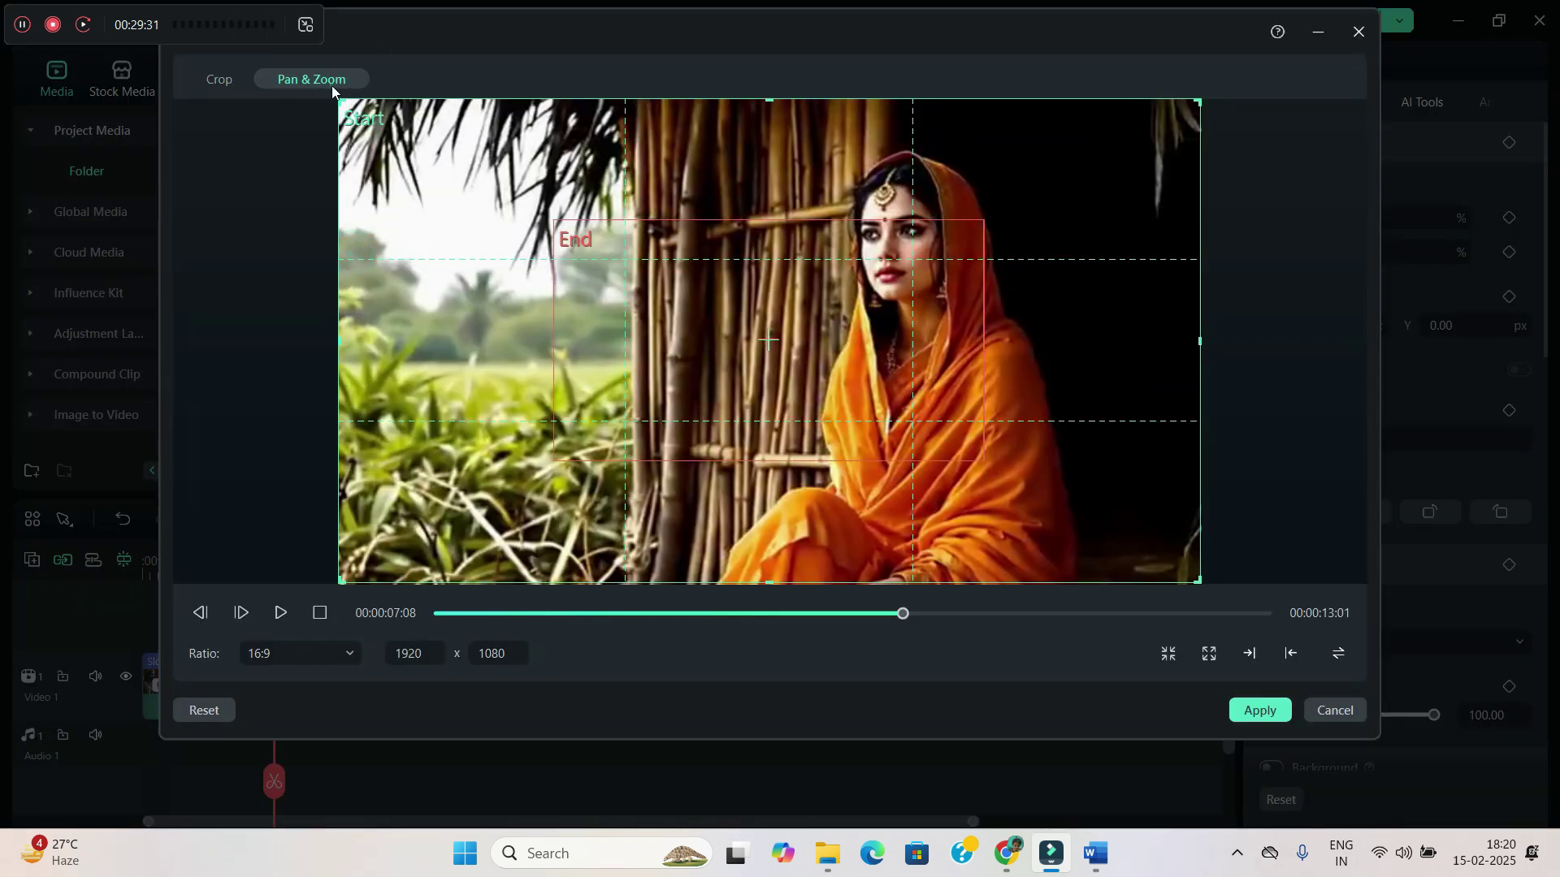
{"action": "left_click", "coordinate": [736, 457]}
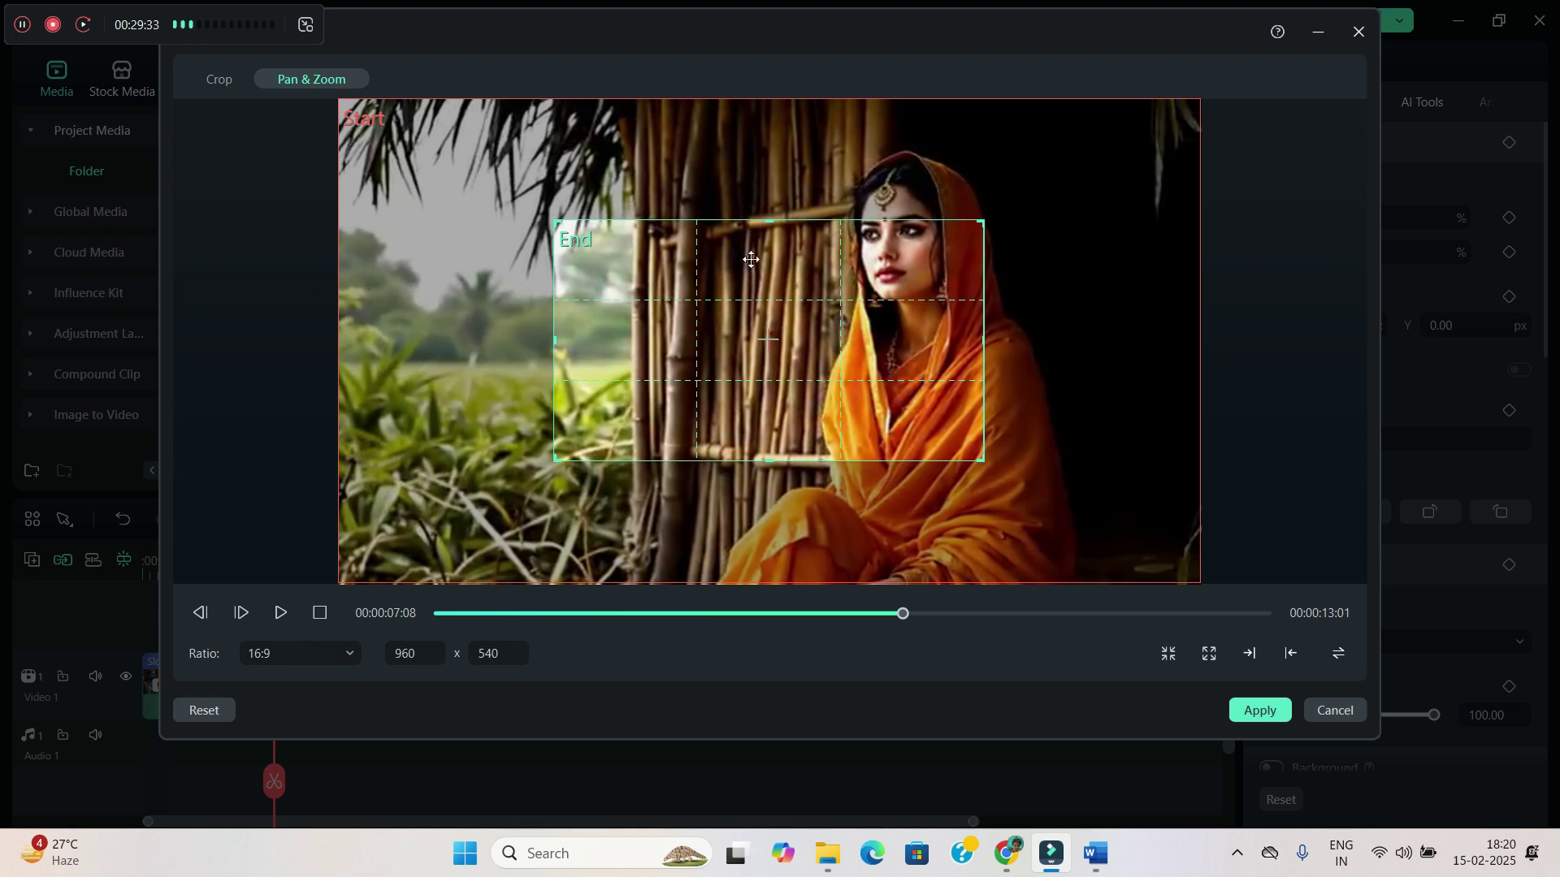
{"action": "left_click_drag", "start_coordinate": [978, 229], "coordinate": [1186, 102]}
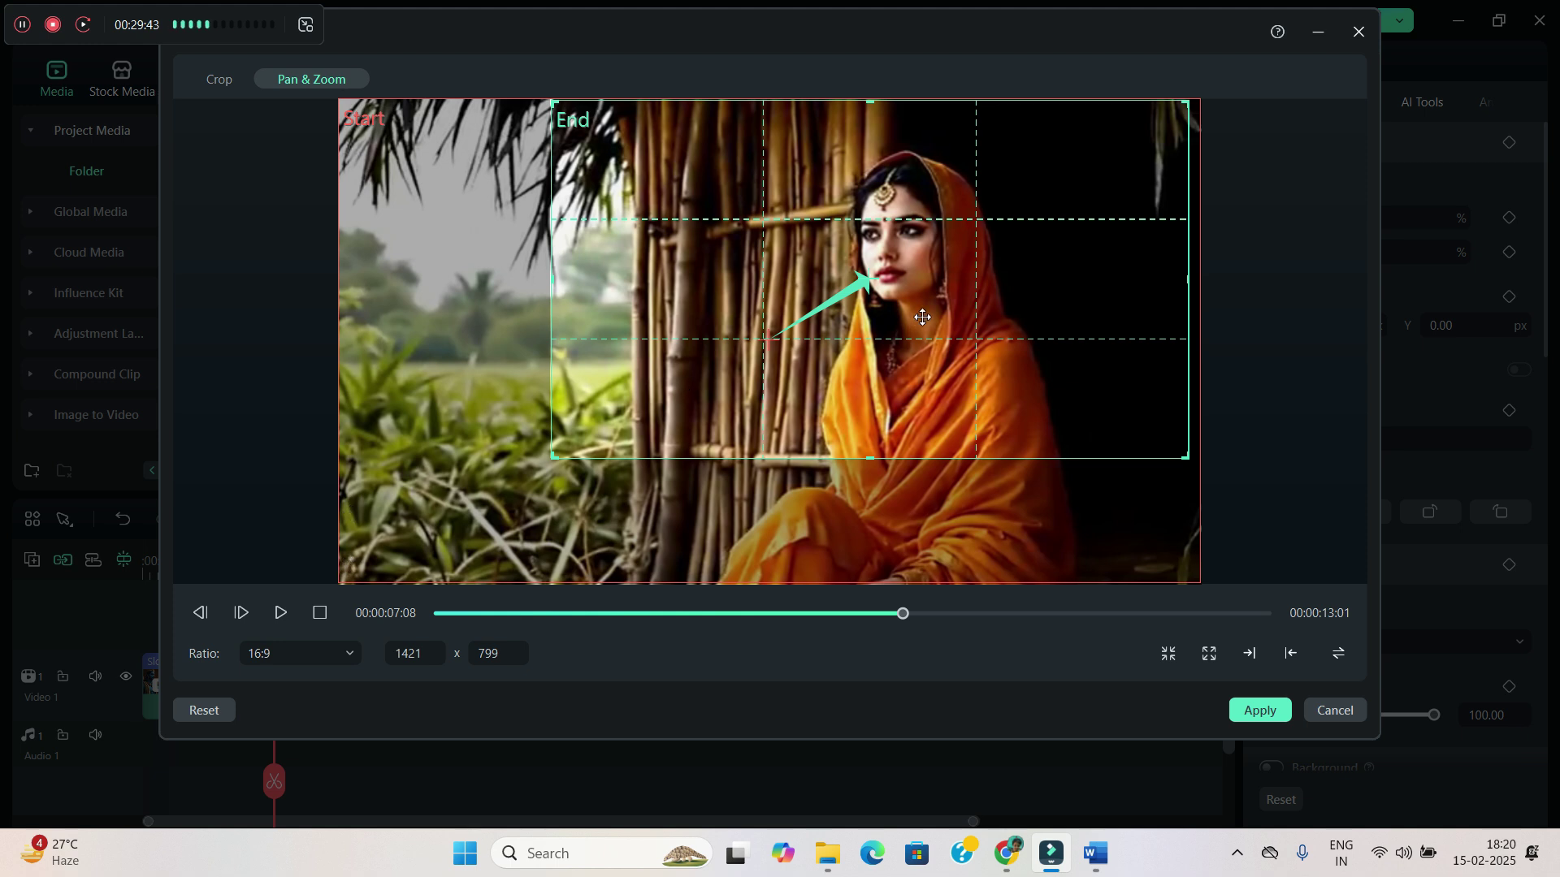
{"action": "left_click", "coordinate": [1247, 722]}
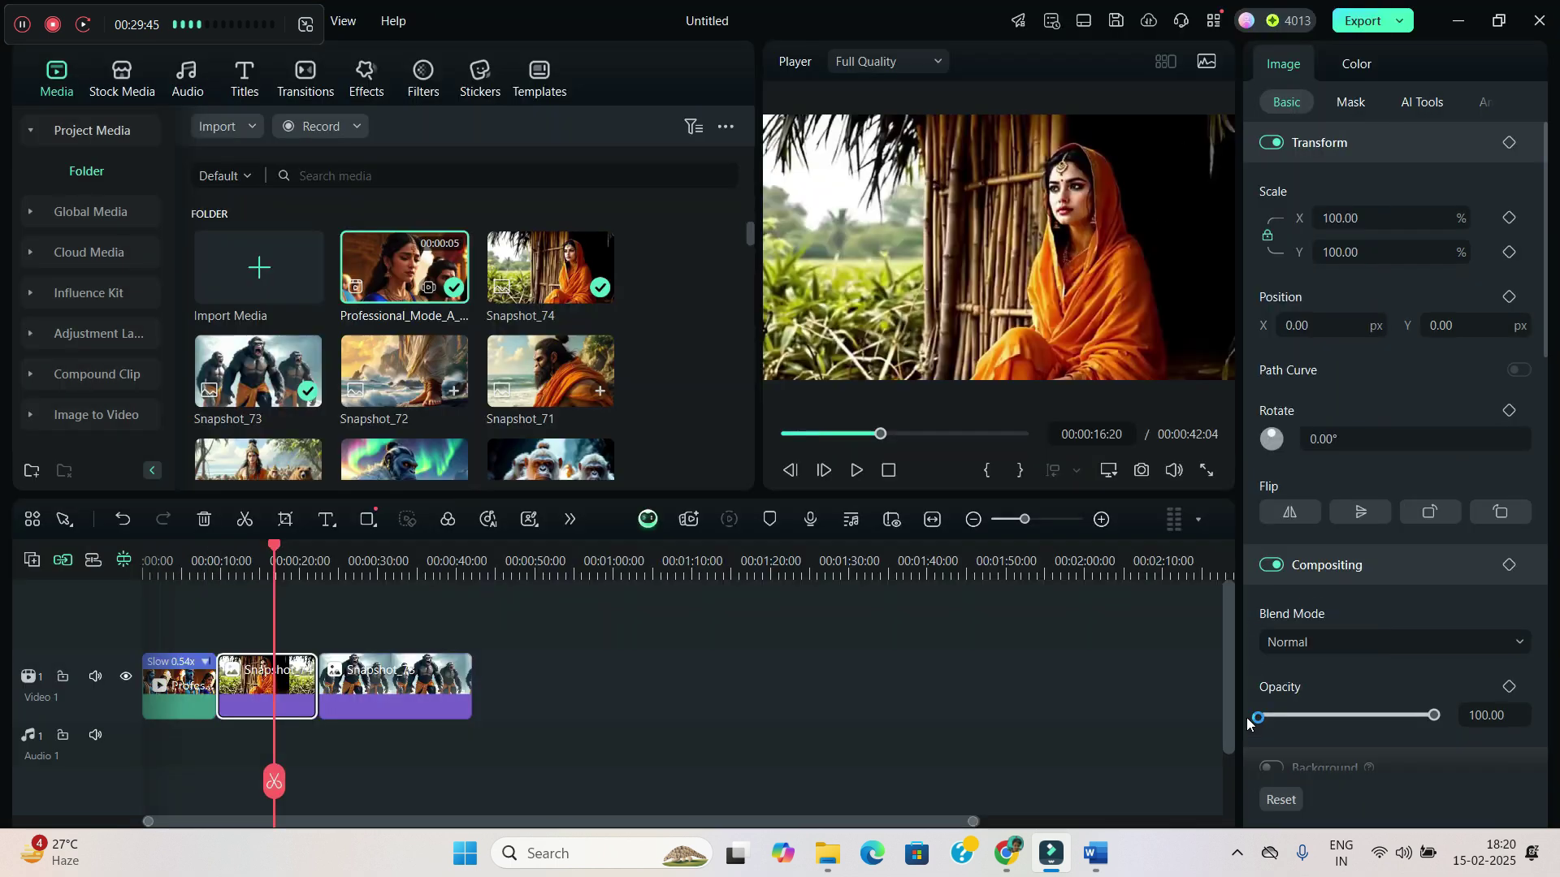
- Play back the transition from the slowed first clip into the Snapshot_74 zoom
{"action": "left_click_drag", "start_coordinate": [267, 768], "coordinate": [190, 772]}
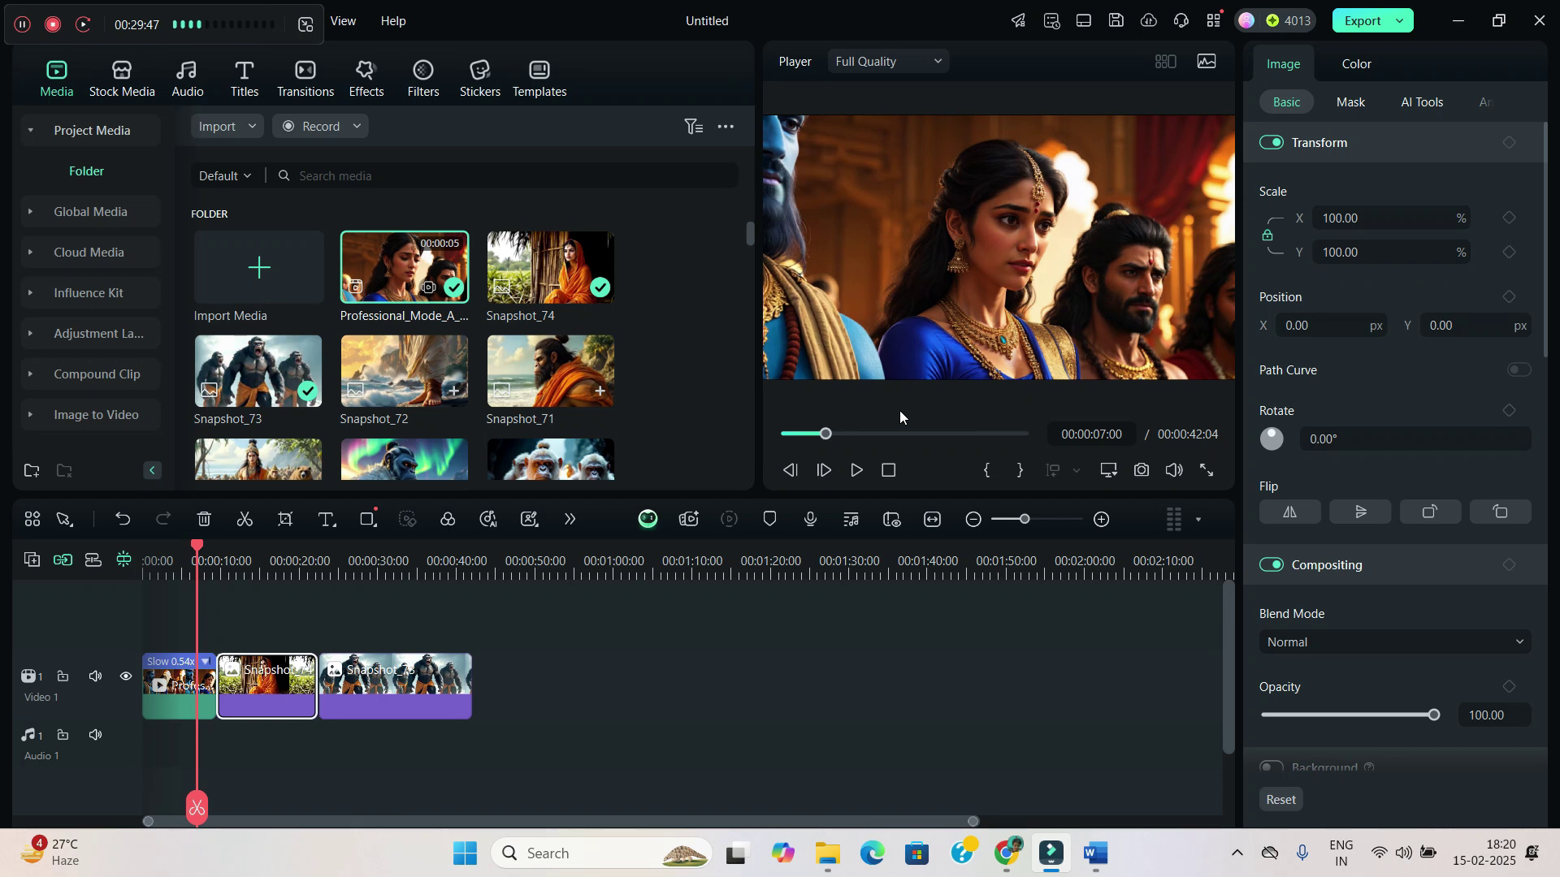
{"action": "left_click", "coordinate": [857, 471]}
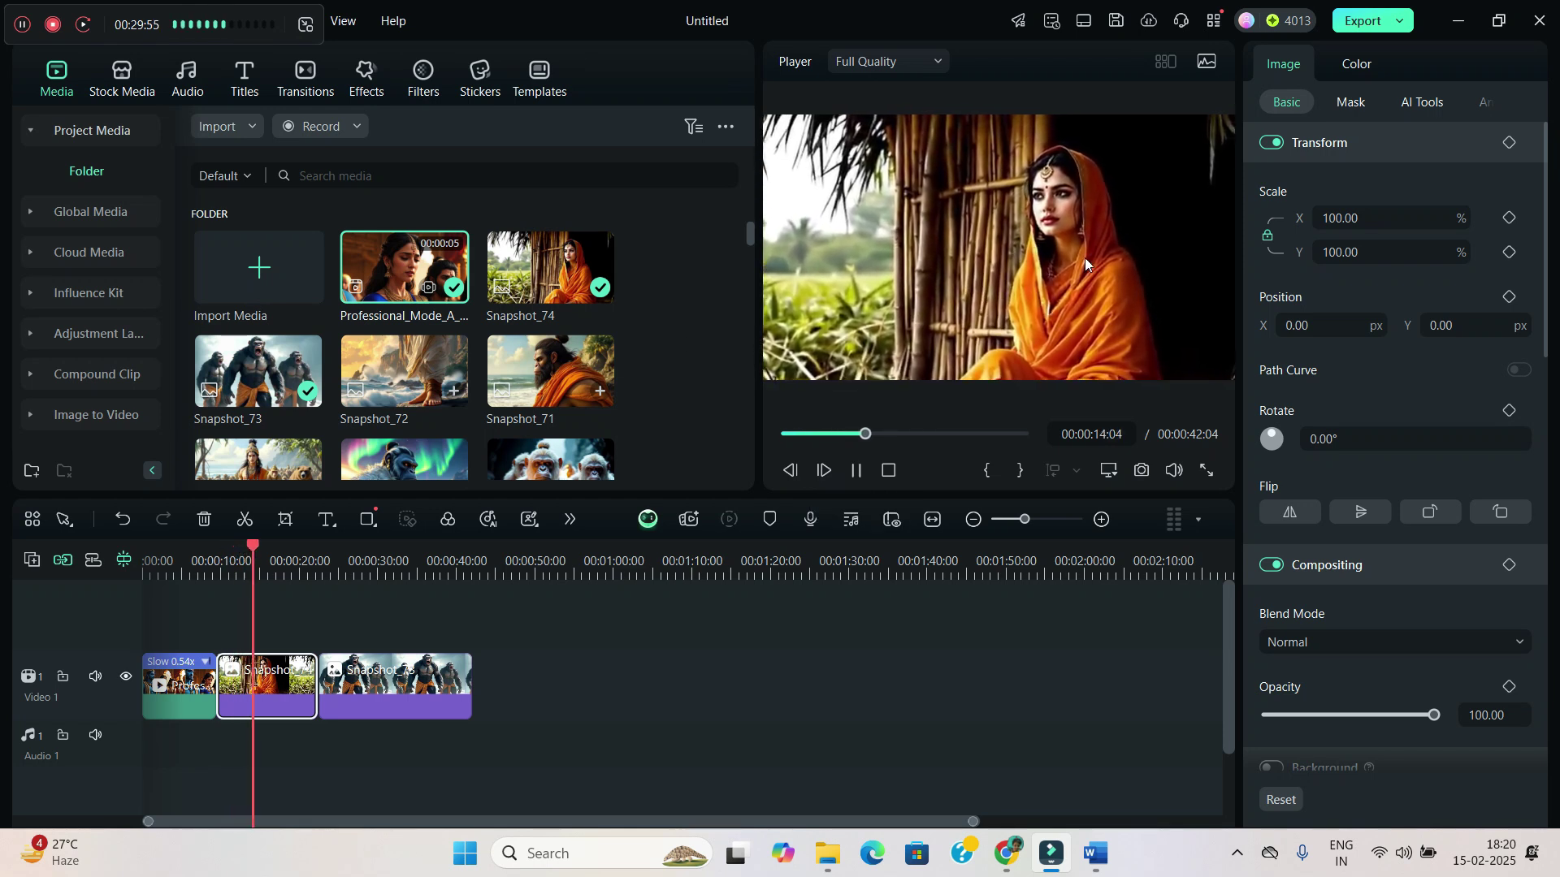
{"action": "left_click", "coordinate": [857, 471]}
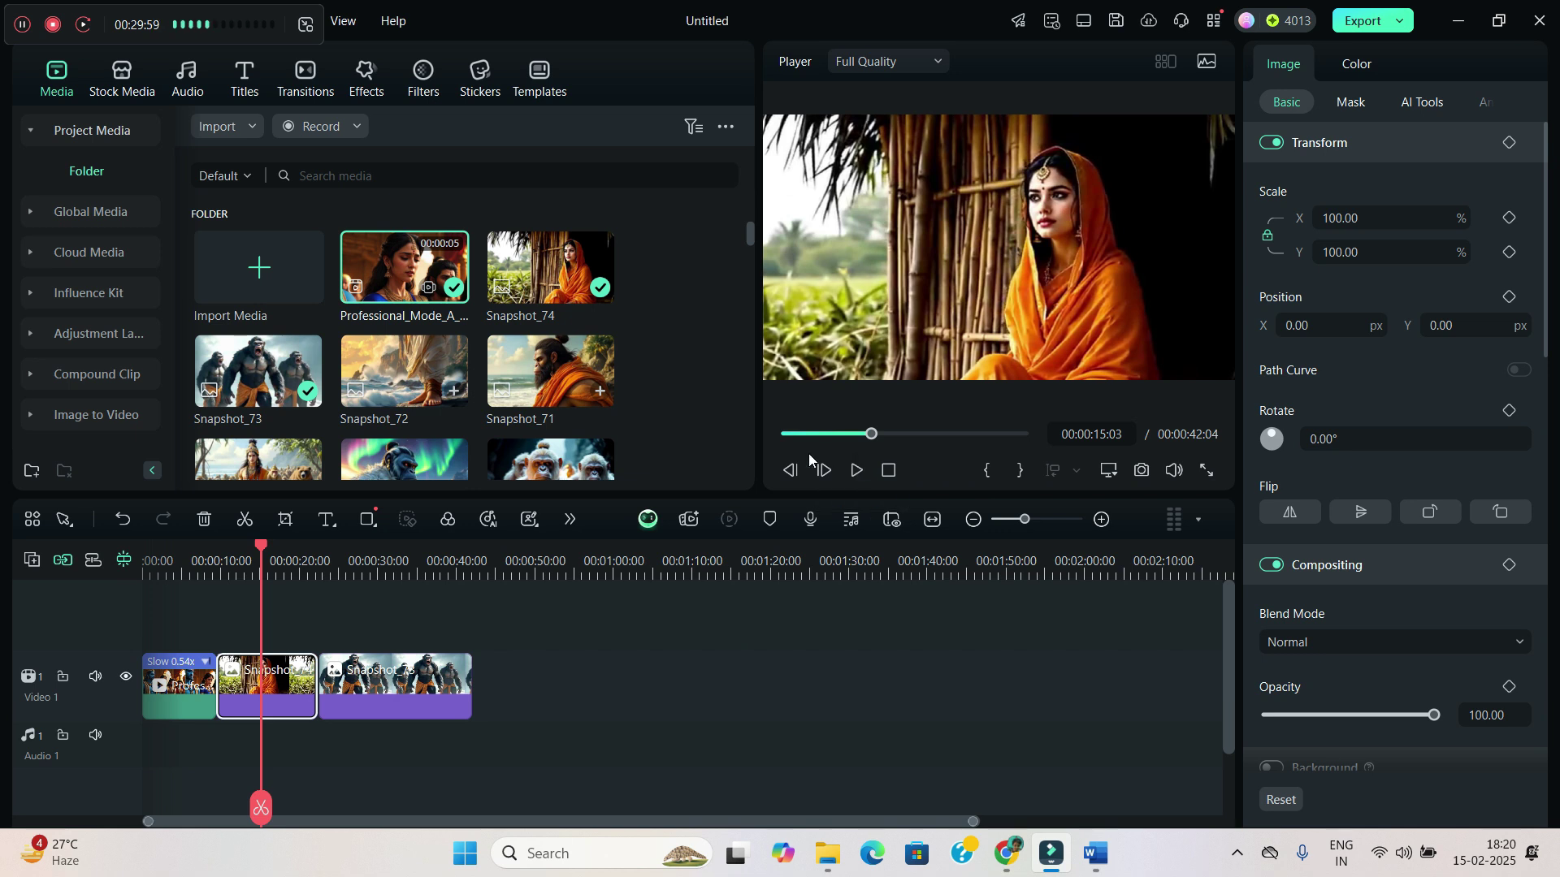
- Add a Transform keyframe at the start of the Snapshot_73 clip
{"action": "left_click", "coordinate": [389, 707]}
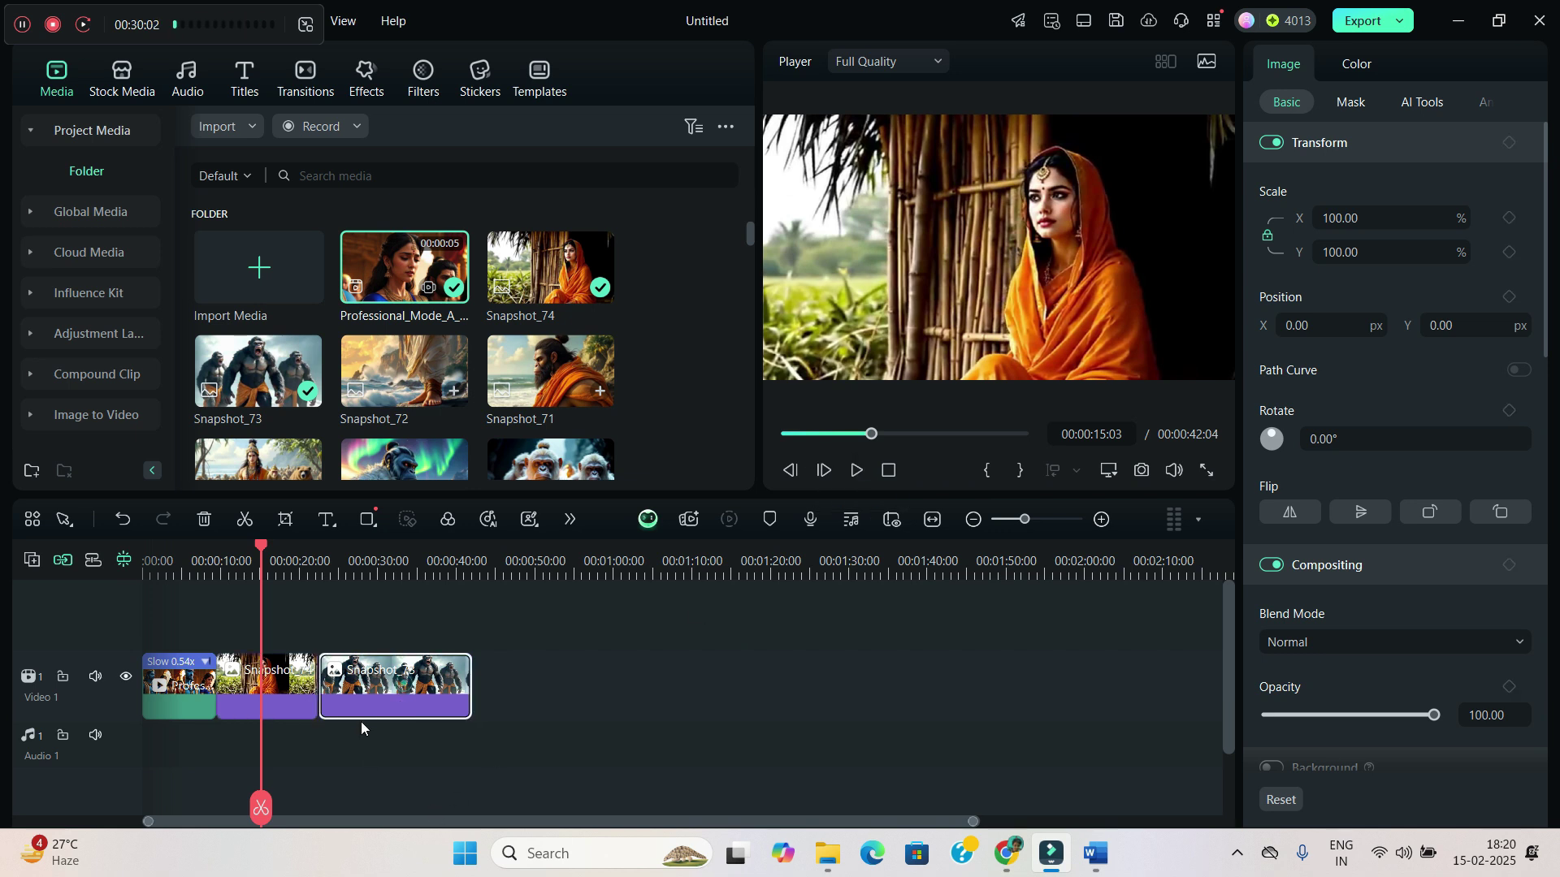
{"action": "left_click_drag", "start_coordinate": [261, 807], "coordinate": [328, 833]}
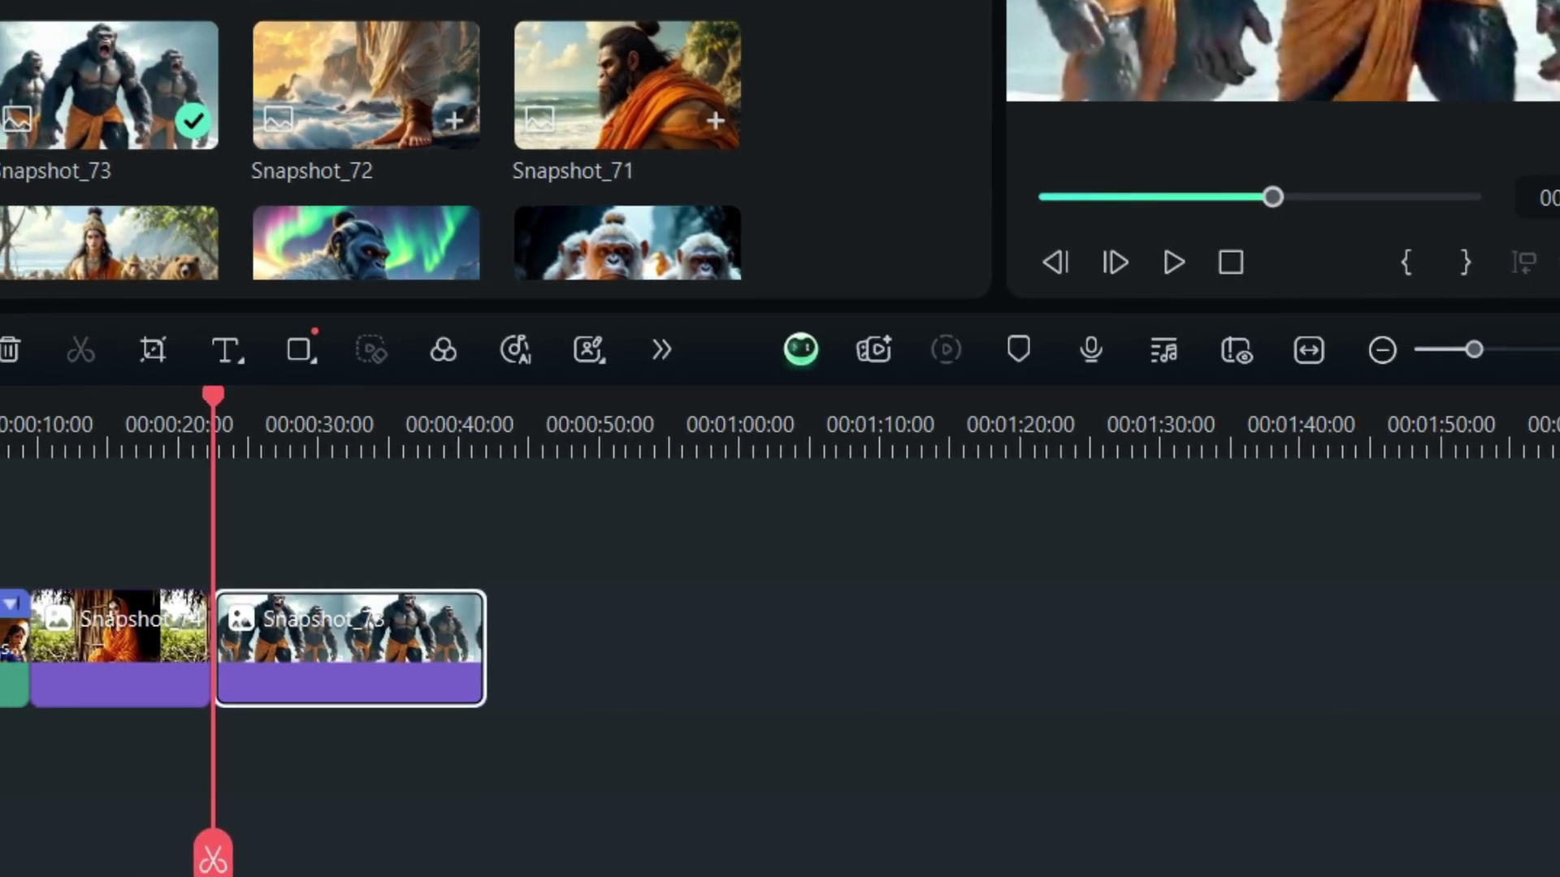
{"action": "left_click", "coordinate": [1556, 49]}
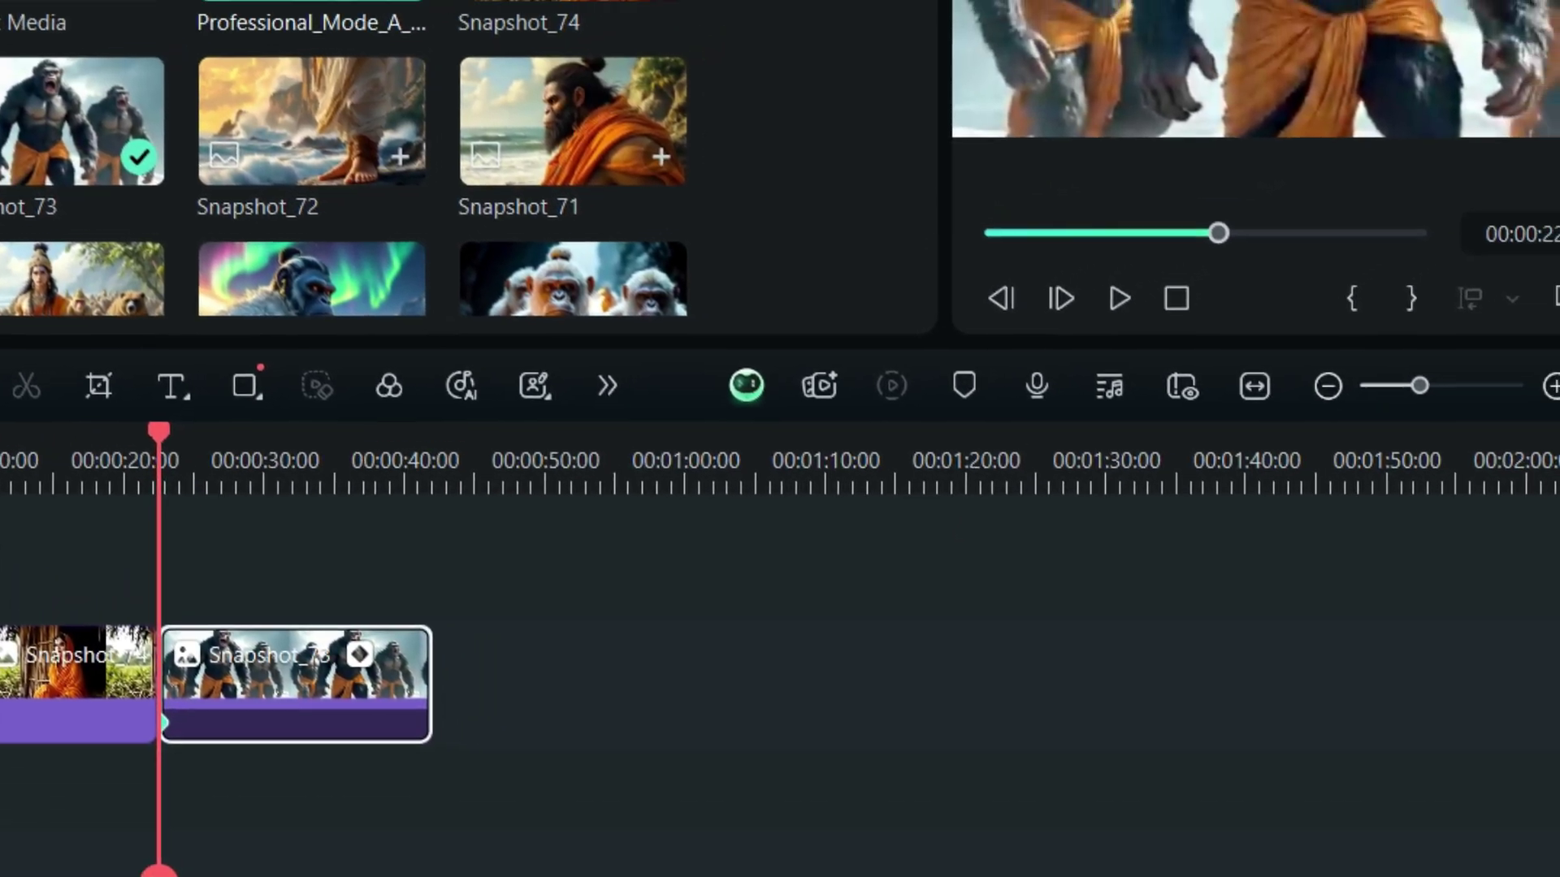
- Add a second Transform keyframe at 00:00:31:14, enlarging the image to about 175.58% and centring it on the middle ape
{"action": "left_click_drag", "start_coordinate": [159, 431], "coordinate": [286, 430]}
{"action": "left_click_drag", "start_coordinate": [0, 715], "coordinate": [1, 715]}
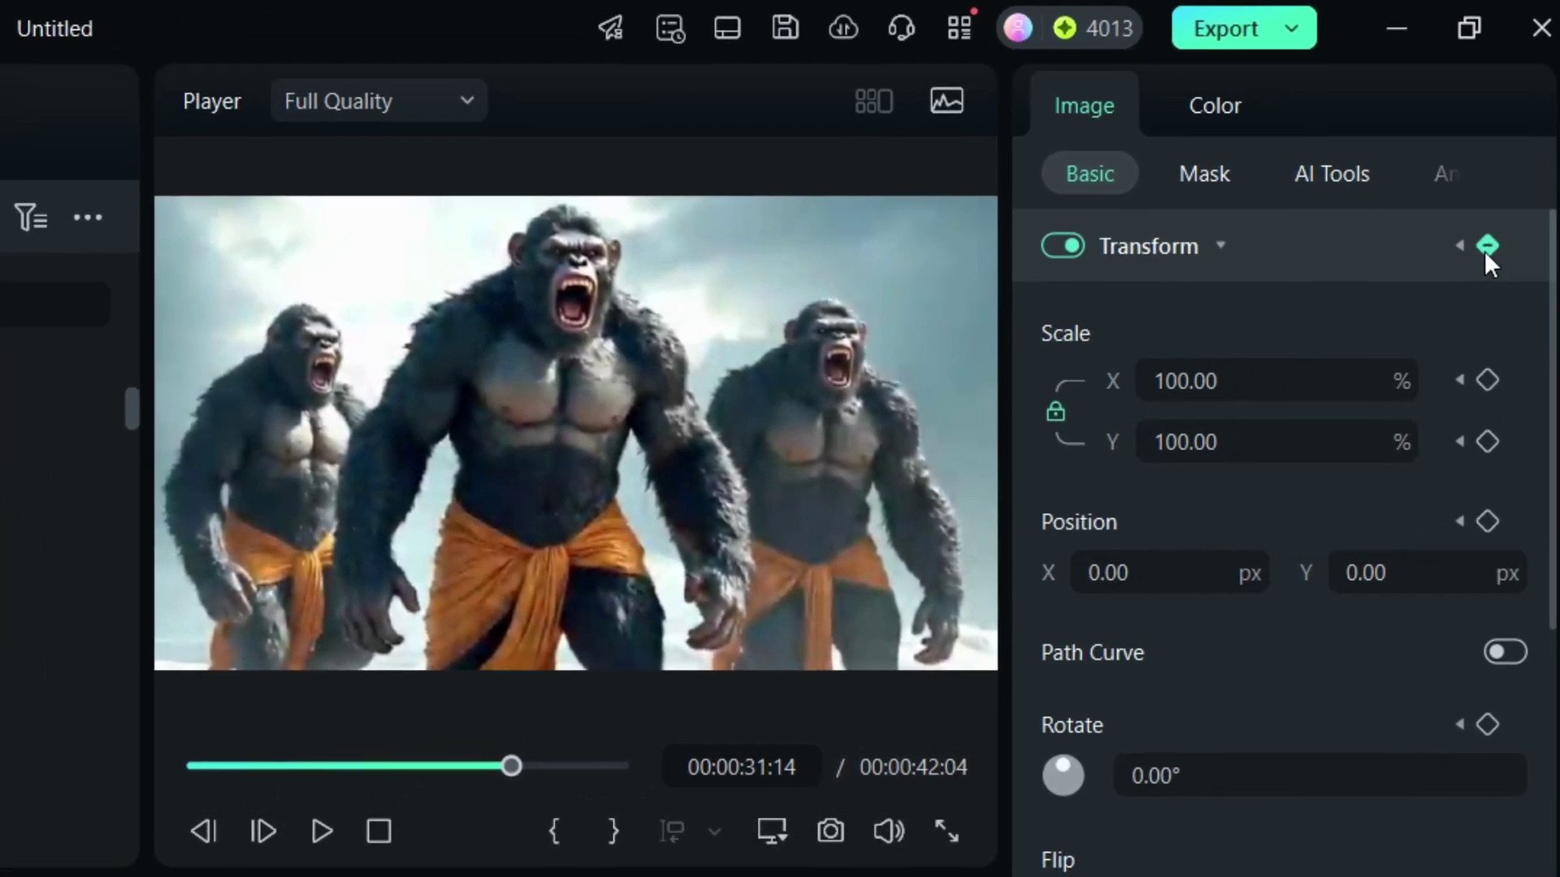
{"action": "left_click", "coordinate": [1557, 189]}
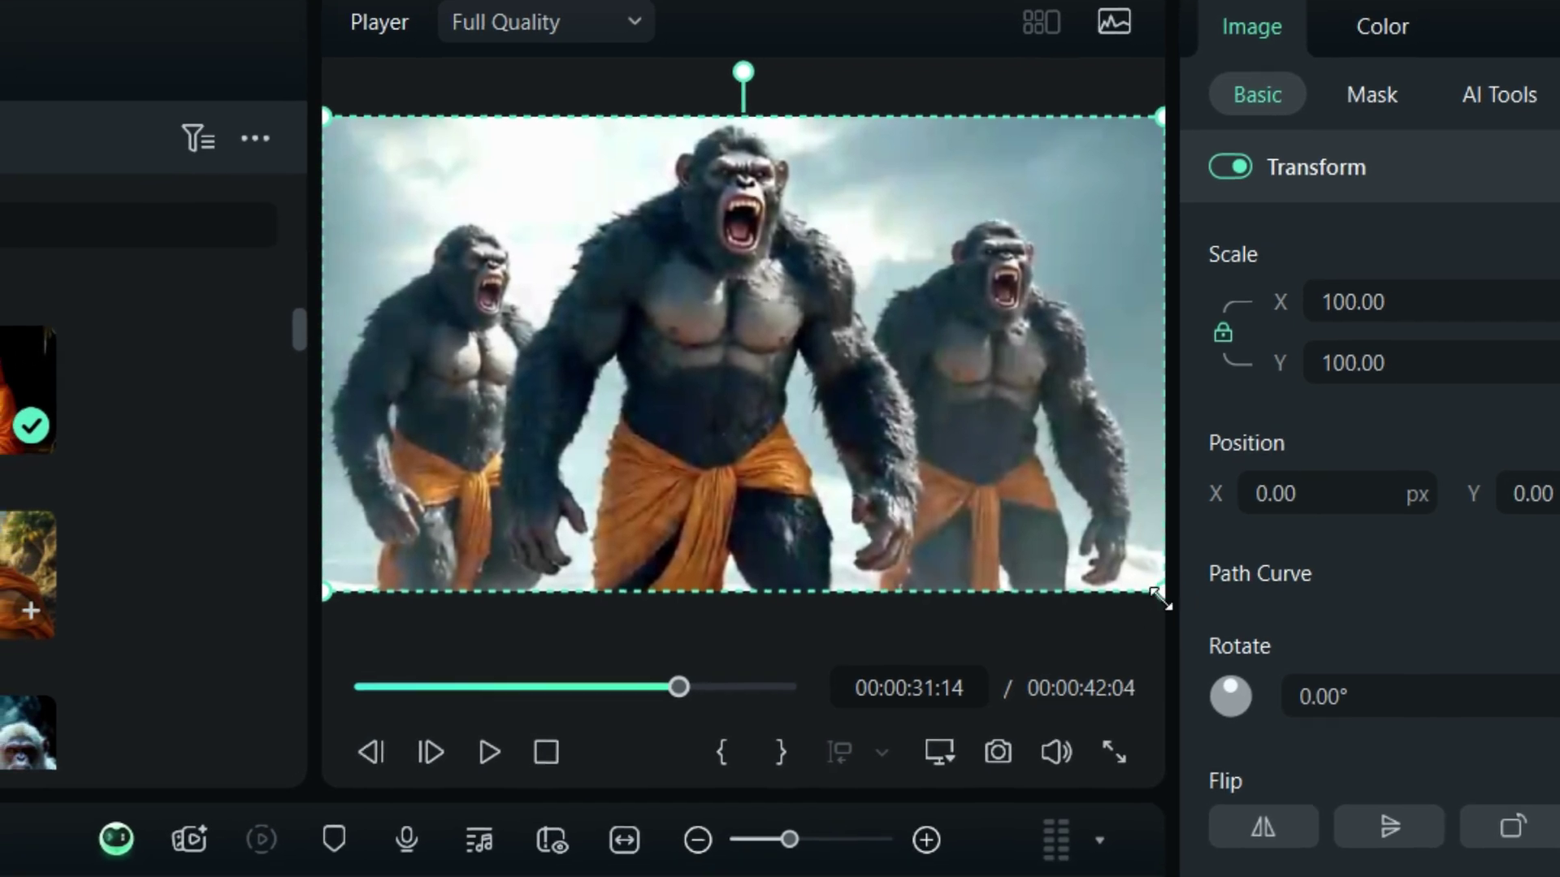
{"action": "left_click_drag", "start_coordinate": [1118, 610], "coordinate": [1229, 687]}
{"action": "left_click_drag", "start_coordinate": [1312, 646], "coordinate": [1536, 776]}
{"action": "left_click_drag", "start_coordinate": [909, 569], "coordinate": [683, 514]}
- Play the Snapshot_73 zoom and move its second keyframe earlier on the clip to make the zoom faster
{"action": "left_click_drag", "start_coordinate": [767, 475], "coordinate": [739, 471]}
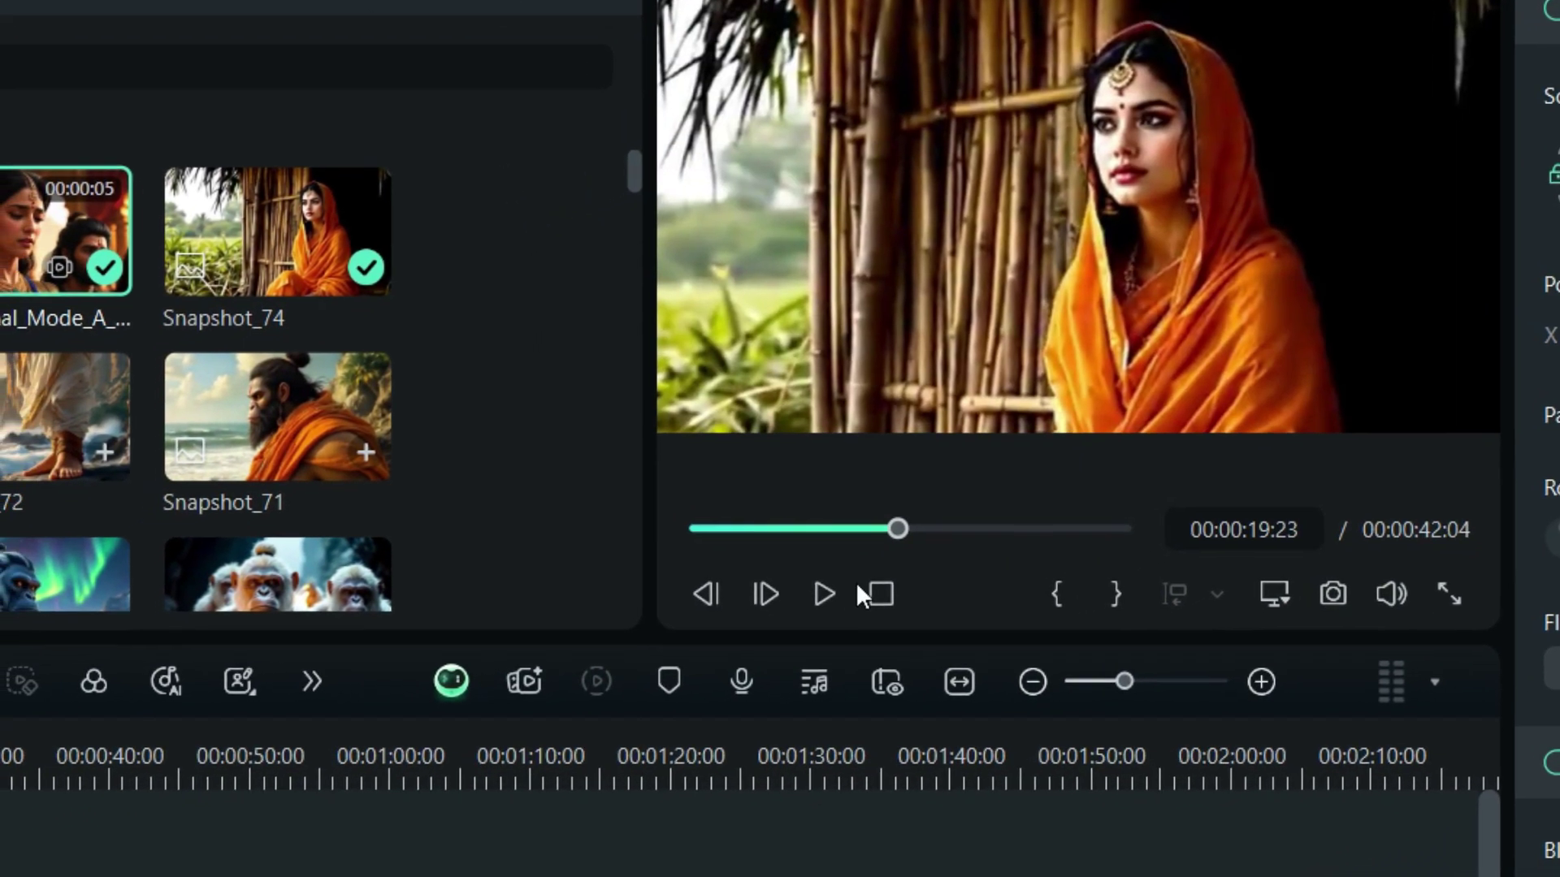
{"action": "left_click", "coordinate": [782, 614]}
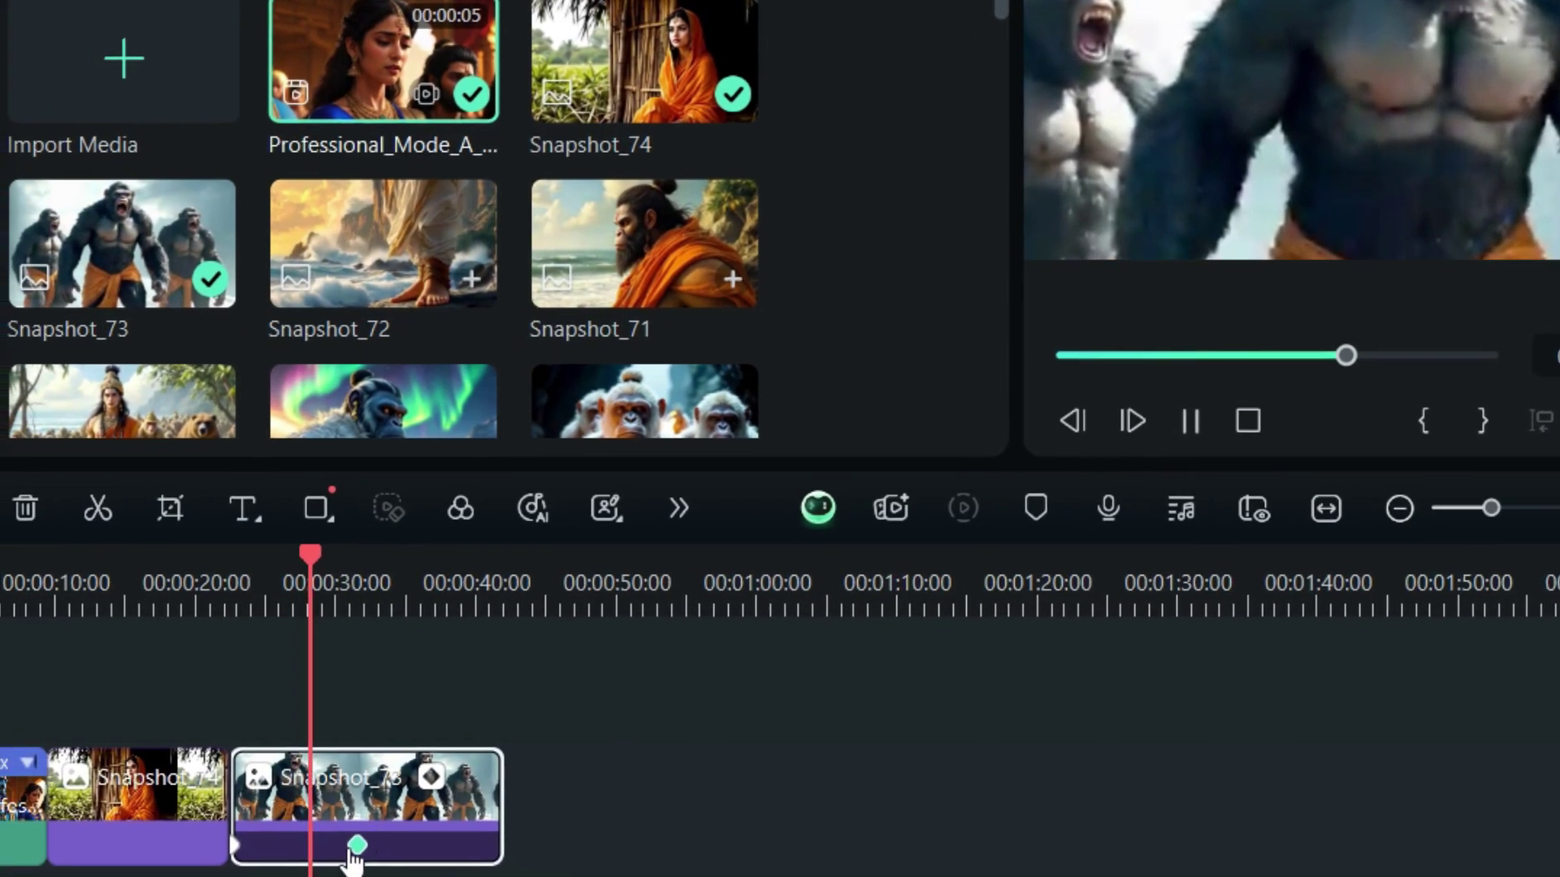
{"action": "left_click_drag", "start_coordinate": [395, 828], "coordinate": [342, 826]}
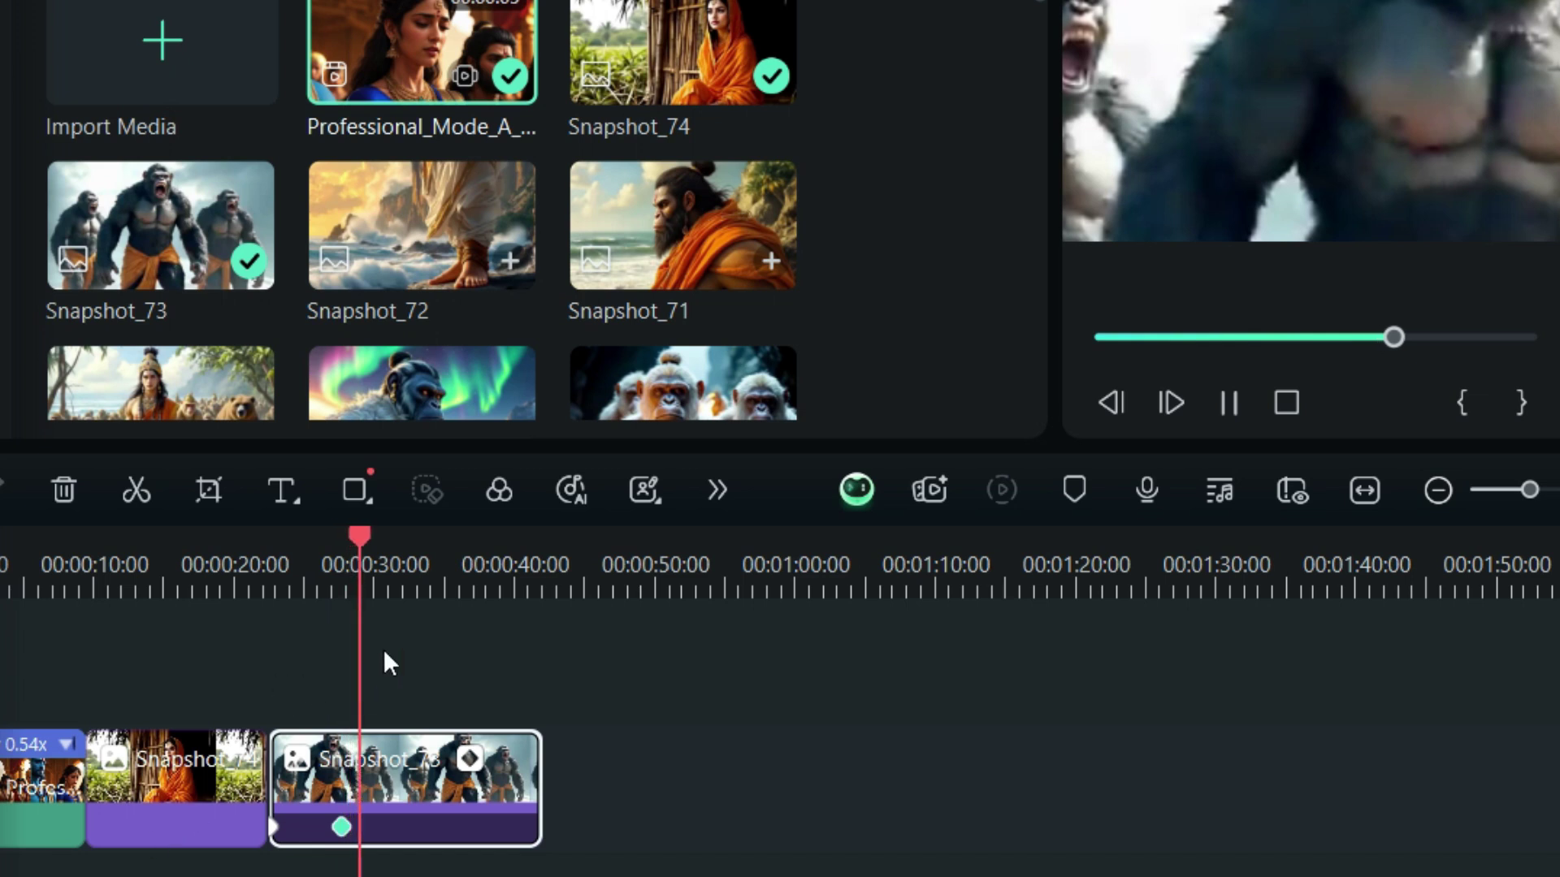
- Play back the faster zoom from just before the Snapshot_73 clip
{"action": "left_click", "coordinate": [362, 560]}
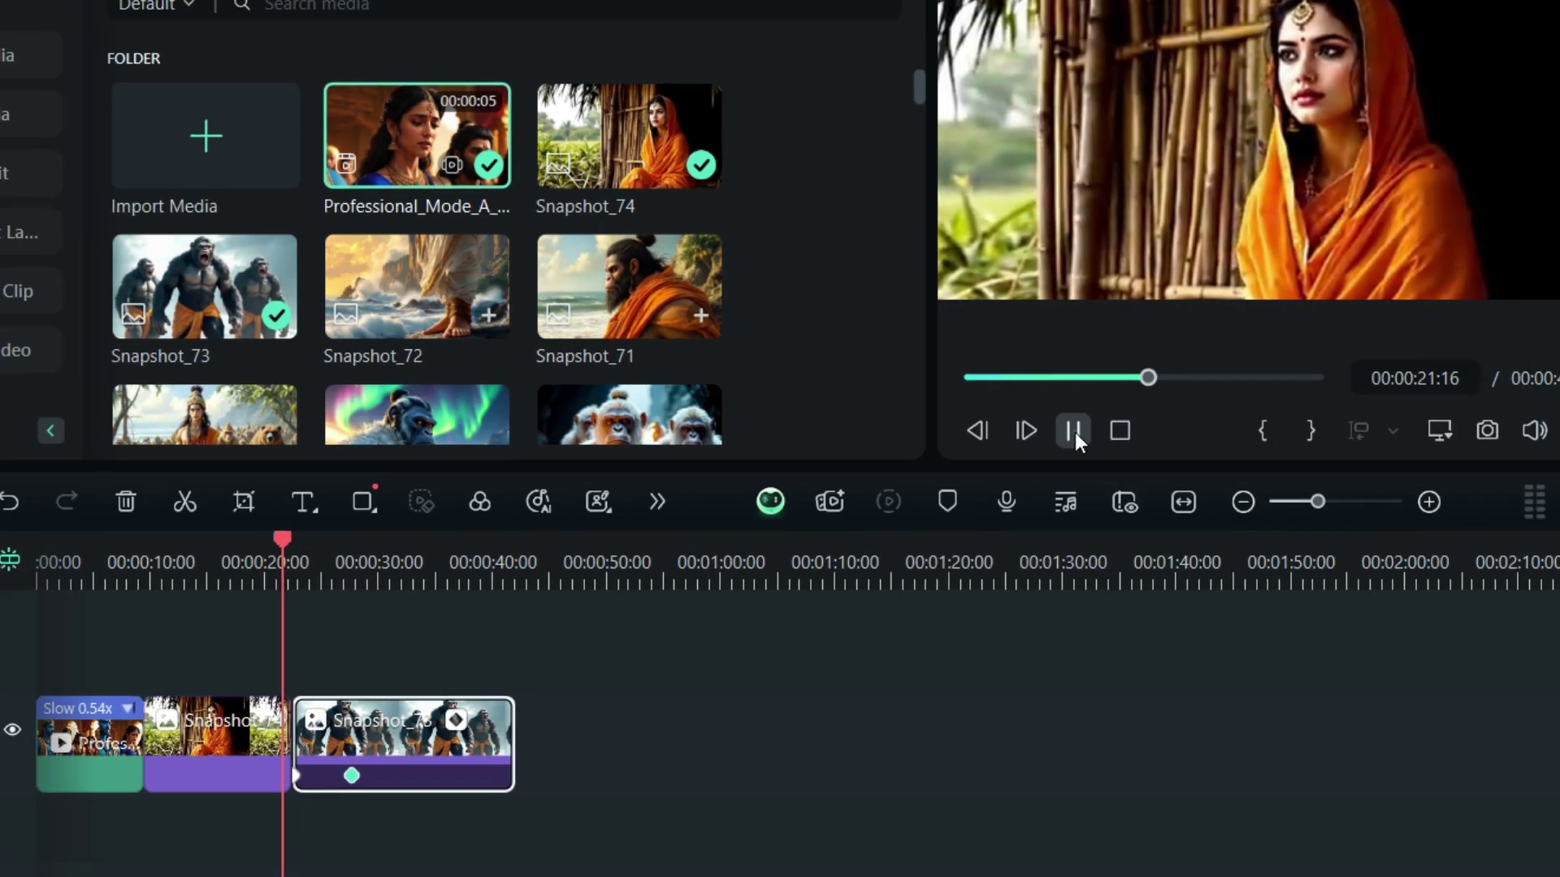
{"action": "left_click", "coordinate": [1074, 435]}
{"action": "left_click", "coordinate": [855, 470]}
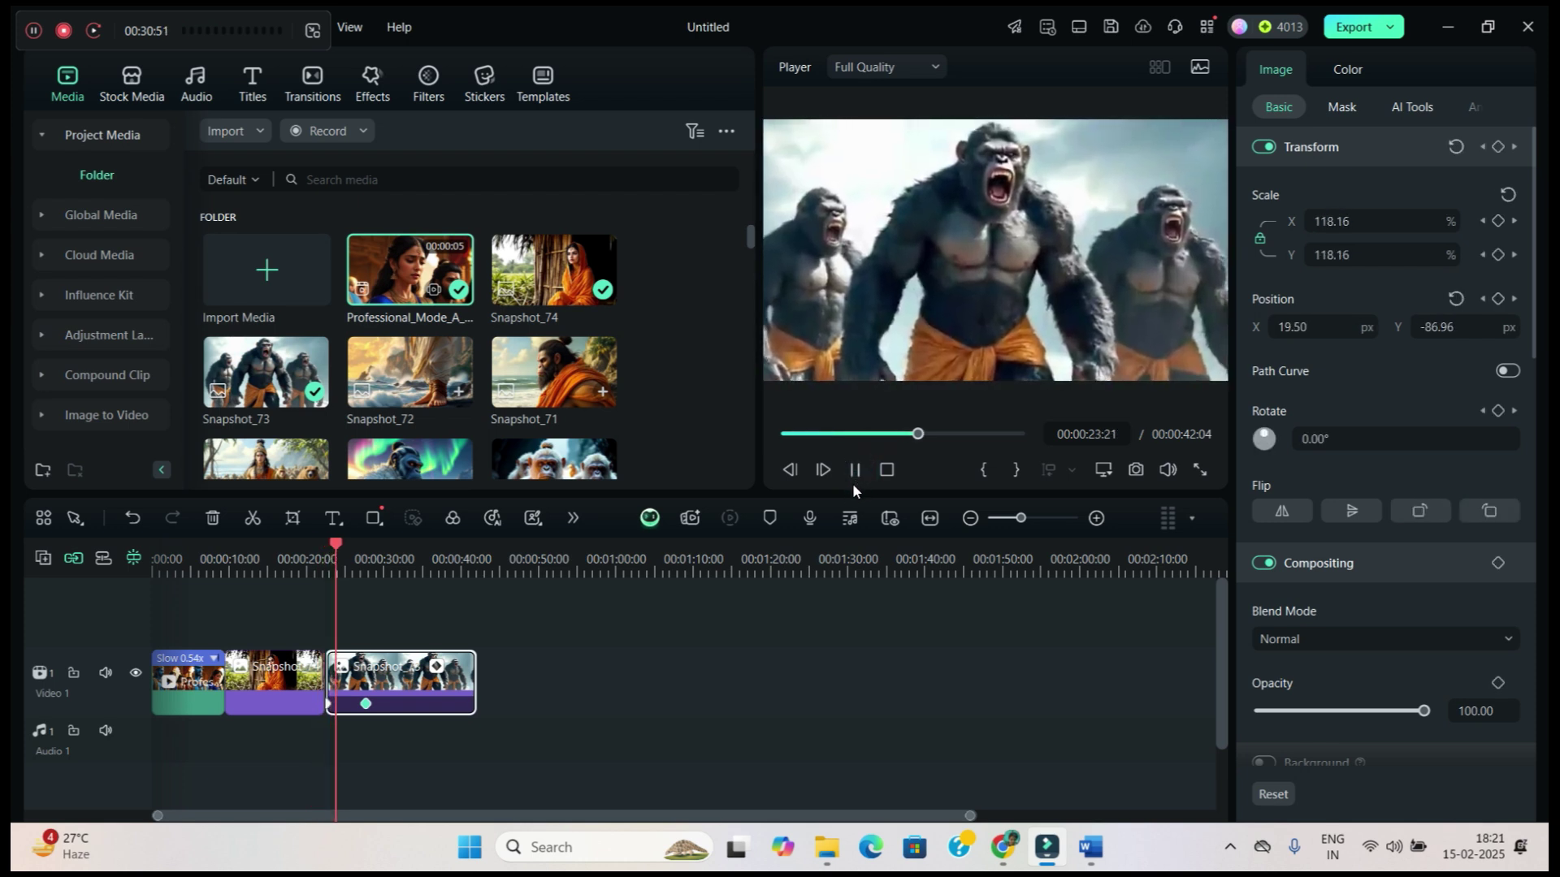
{"action": "left_click", "coordinate": [853, 474]}
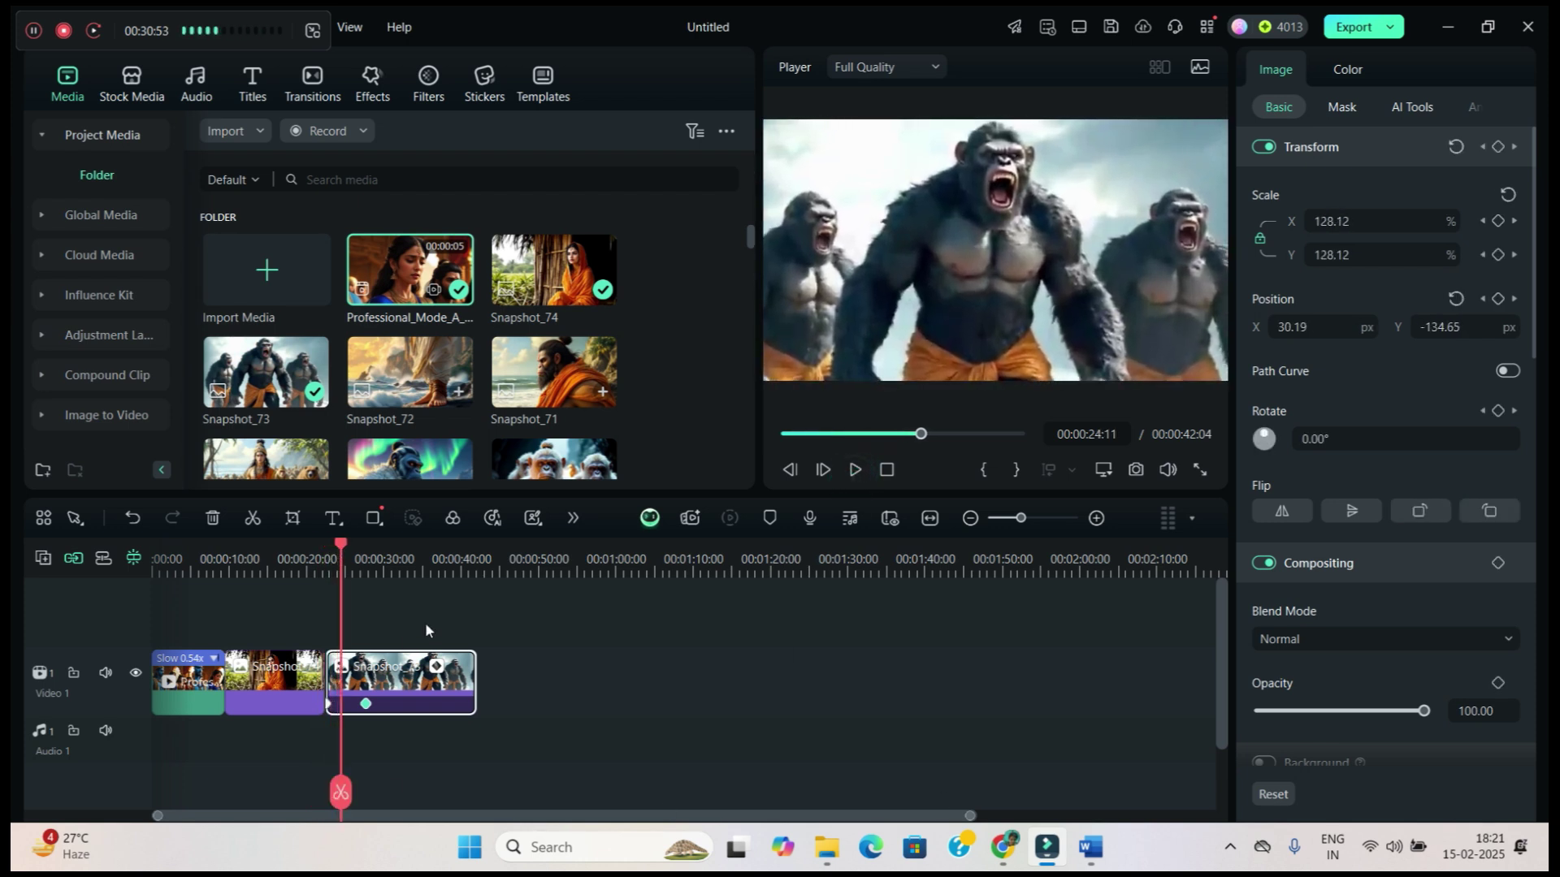
- Add a third keyframe at 00:00:30:07 panning the image to X -665.70, Y -371.77, and shift that keyframe further along the clip
{"action": "left_click_drag", "start_coordinate": [340, 792], "coordinate": [385, 796]}
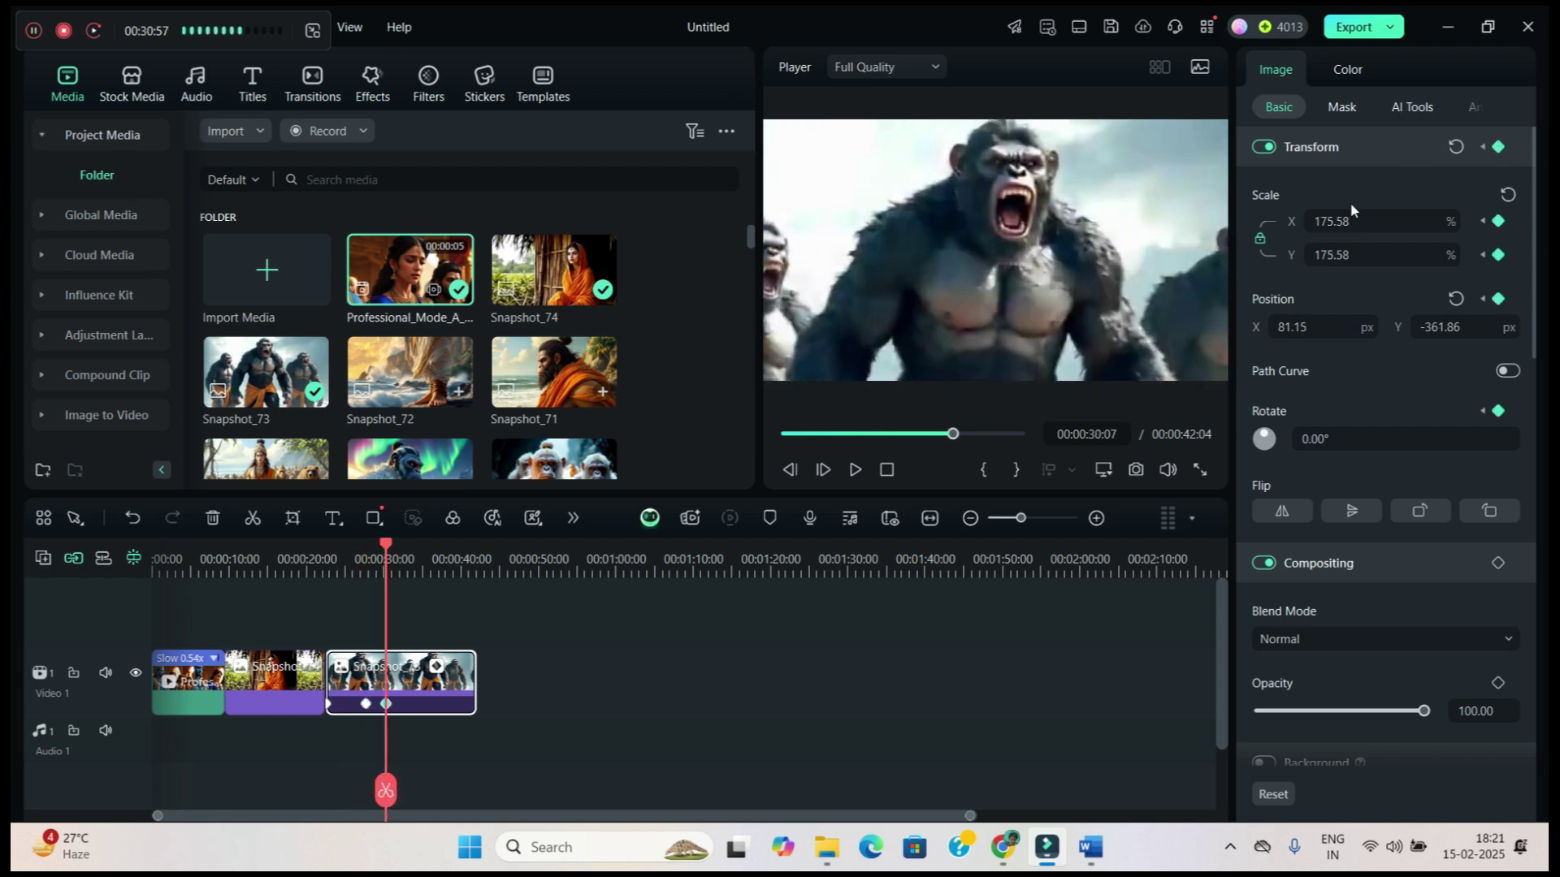
{"action": "left_click_drag", "start_coordinate": [1049, 279], "coordinate": [868, 276]}
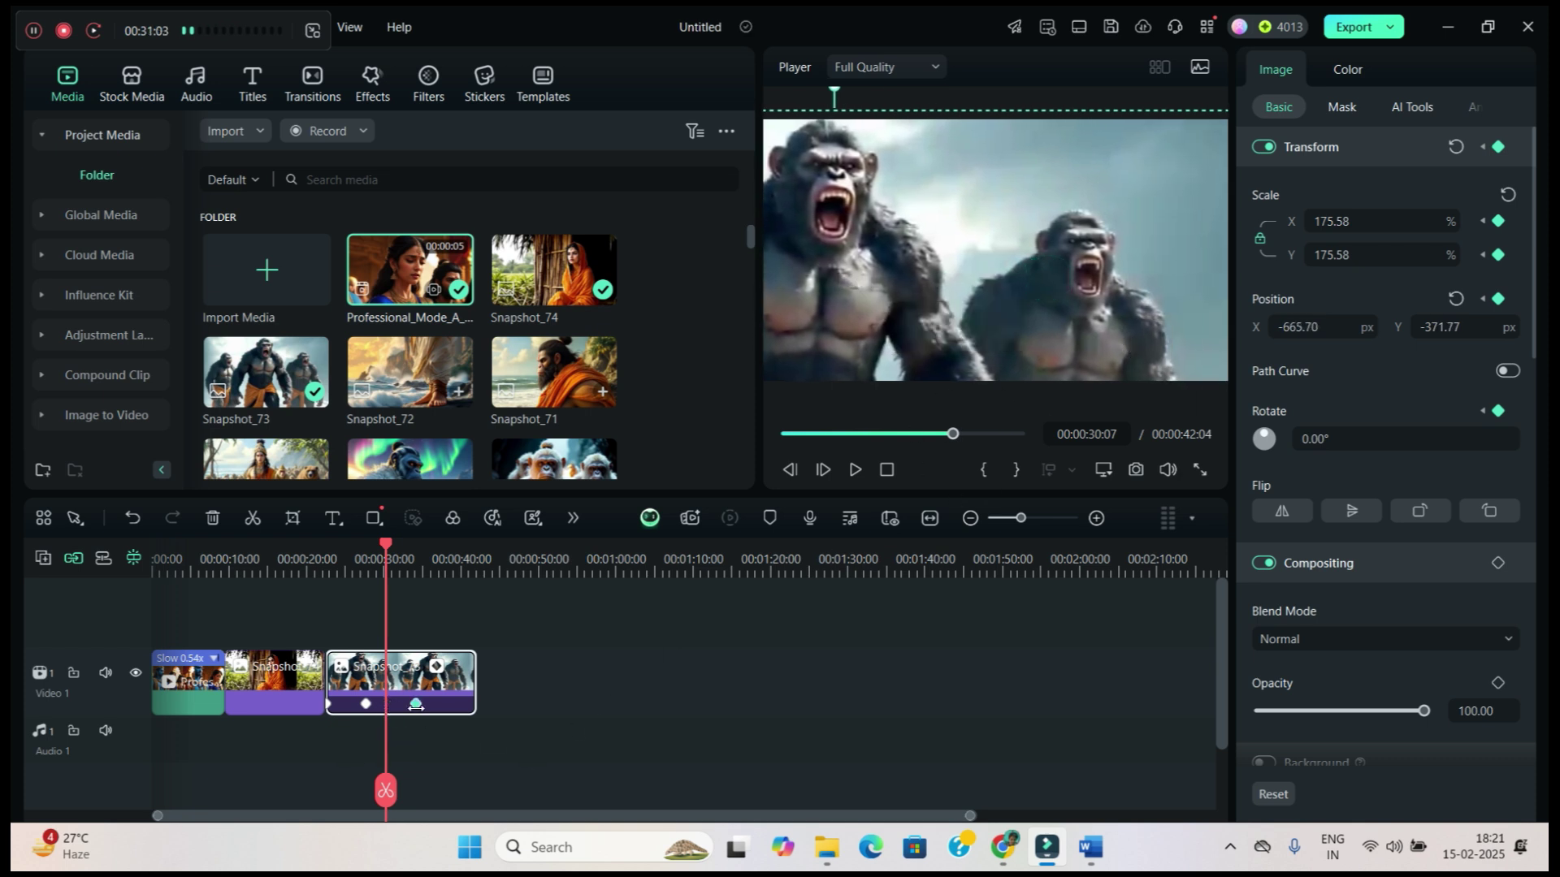
{"action": "left_click", "coordinate": [425, 704]}
- Play back the Snapshot_73 clip from before its start to check the zoom and pan
{"action": "left_click_drag", "start_coordinate": [415, 792], "coordinate": [316, 805]}
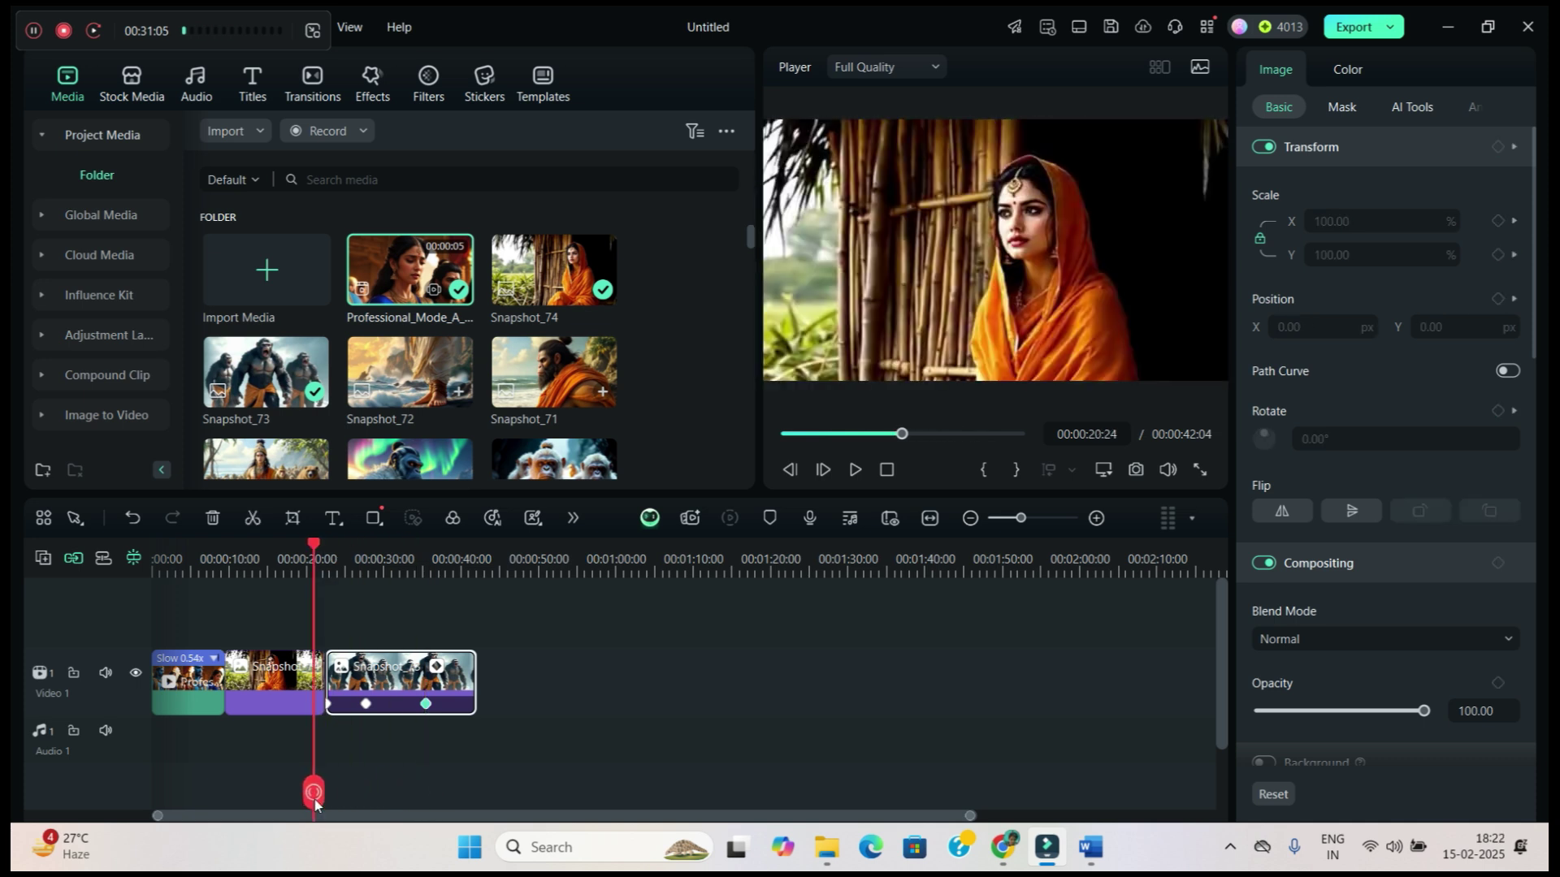
{"action": "left_click", "coordinate": [858, 471]}
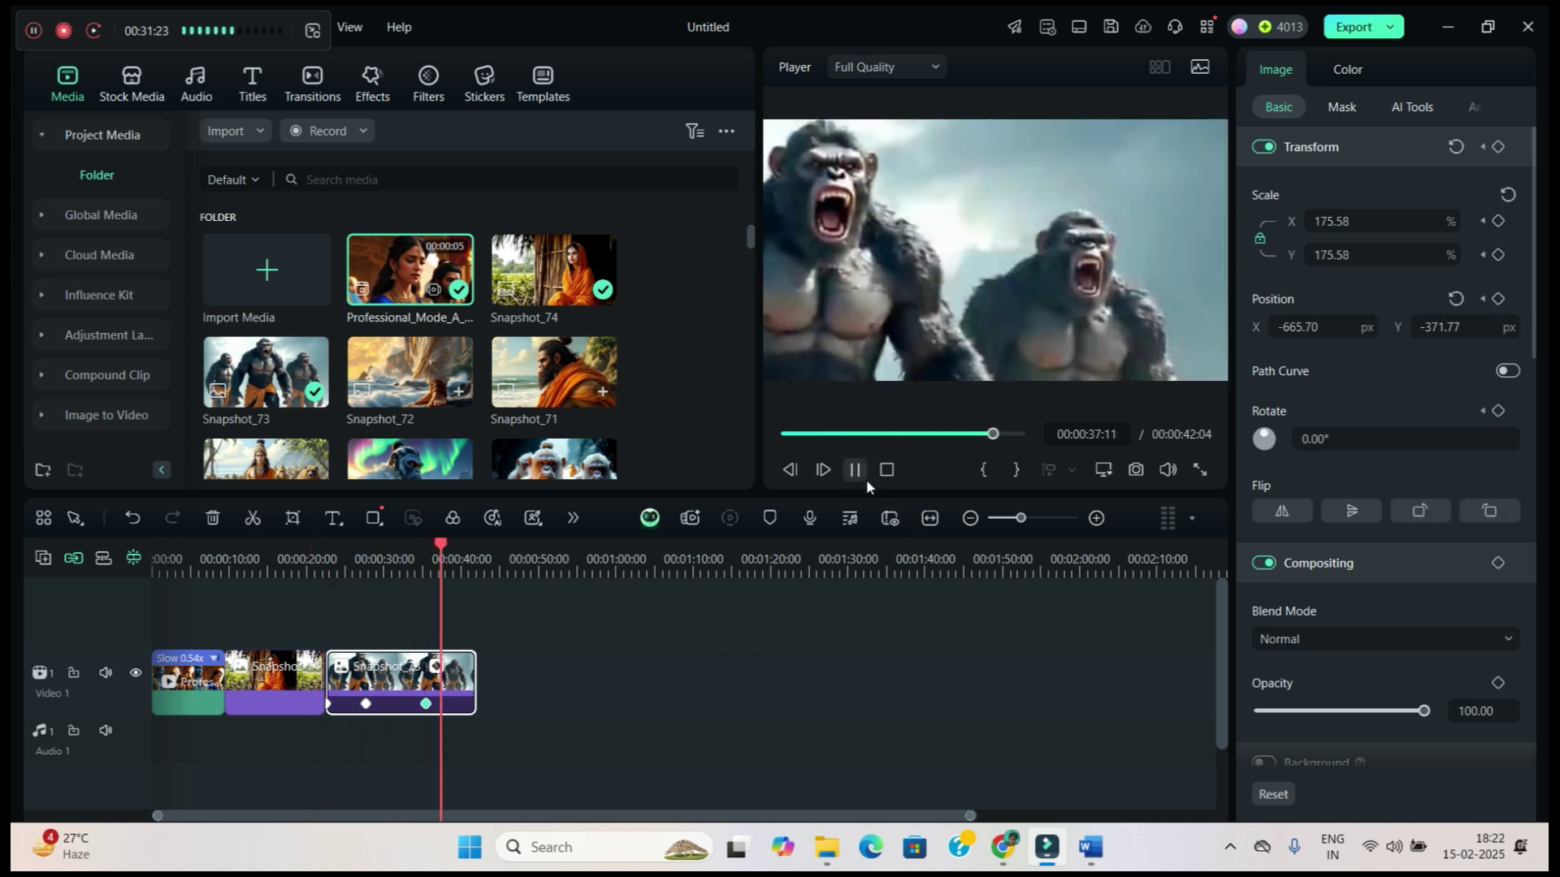
{"action": "key", "text": "space"}
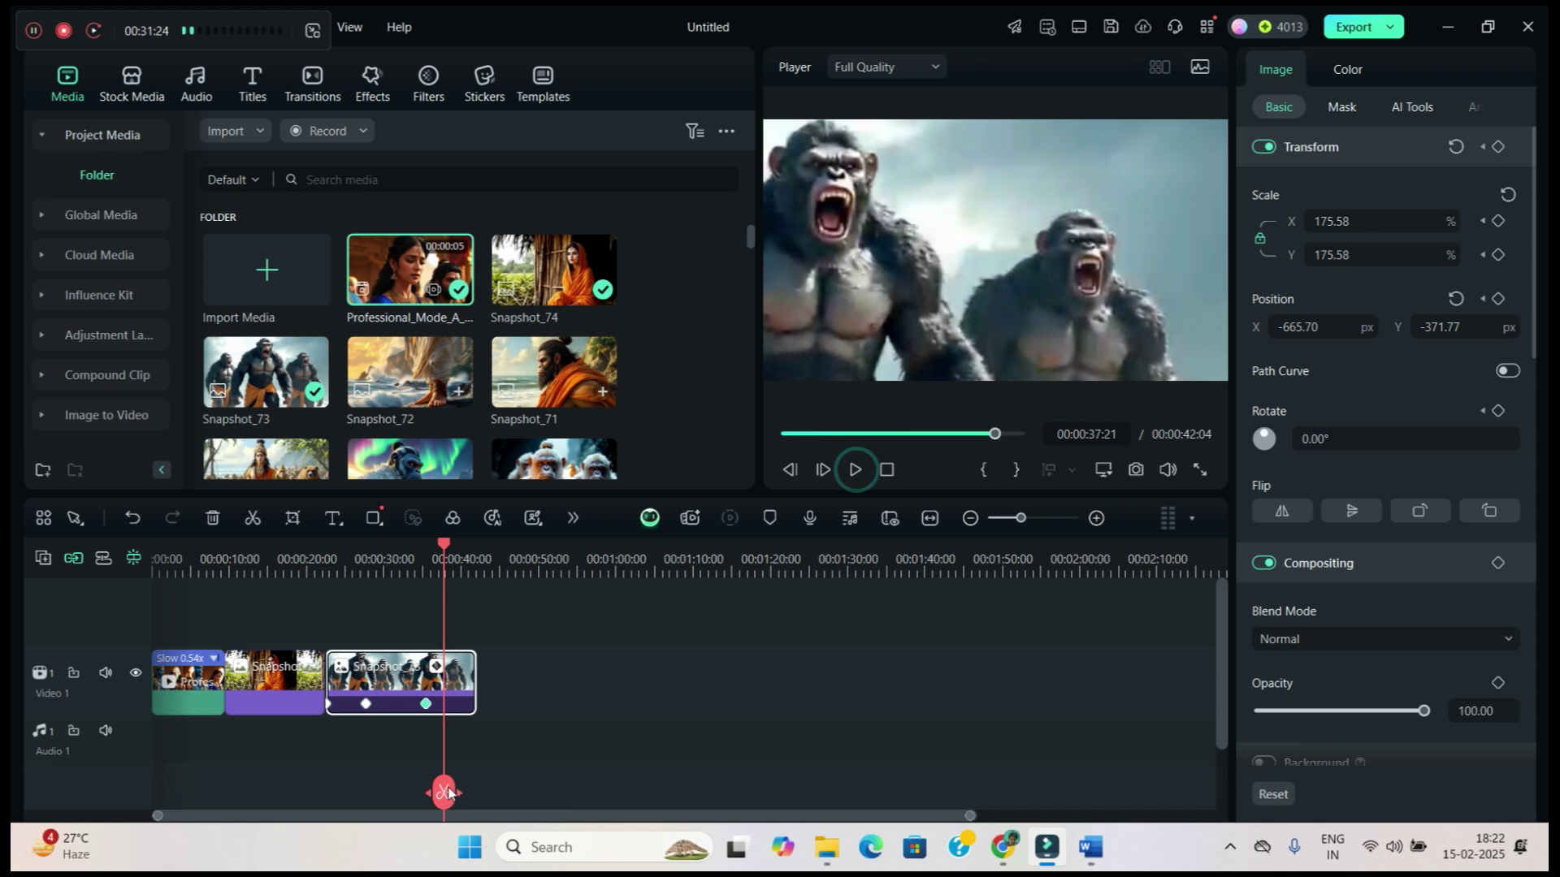
- Add a fourth Transform keyframe at 00:00:40:19, zooming Snapshot_73 out to 99.16% at X -8.08, Y 4.54
{"action": "left_click_drag", "start_coordinate": [453, 794], "coordinate": [446, 809]}
{"action": "left_click_drag", "start_coordinate": [454, 798], "coordinate": [457, 799]}
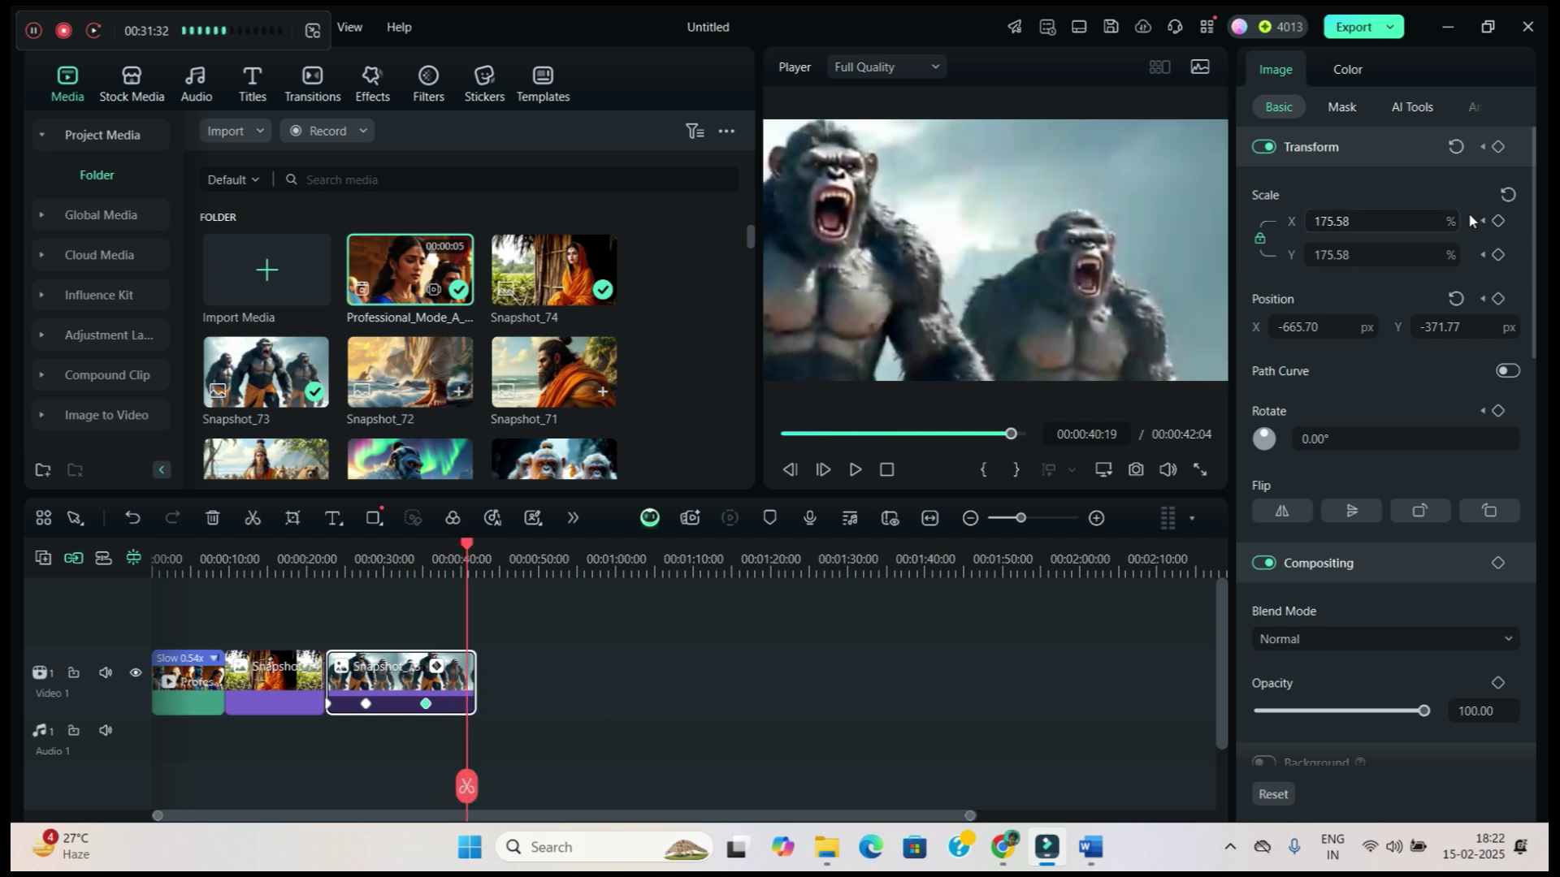
{"action": "left_click_drag", "start_coordinate": [1196, 175], "coordinate": [1080, 169]}
{"action": "left_click_drag", "start_coordinate": [1071, 186], "coordinate": [1134, 183]}
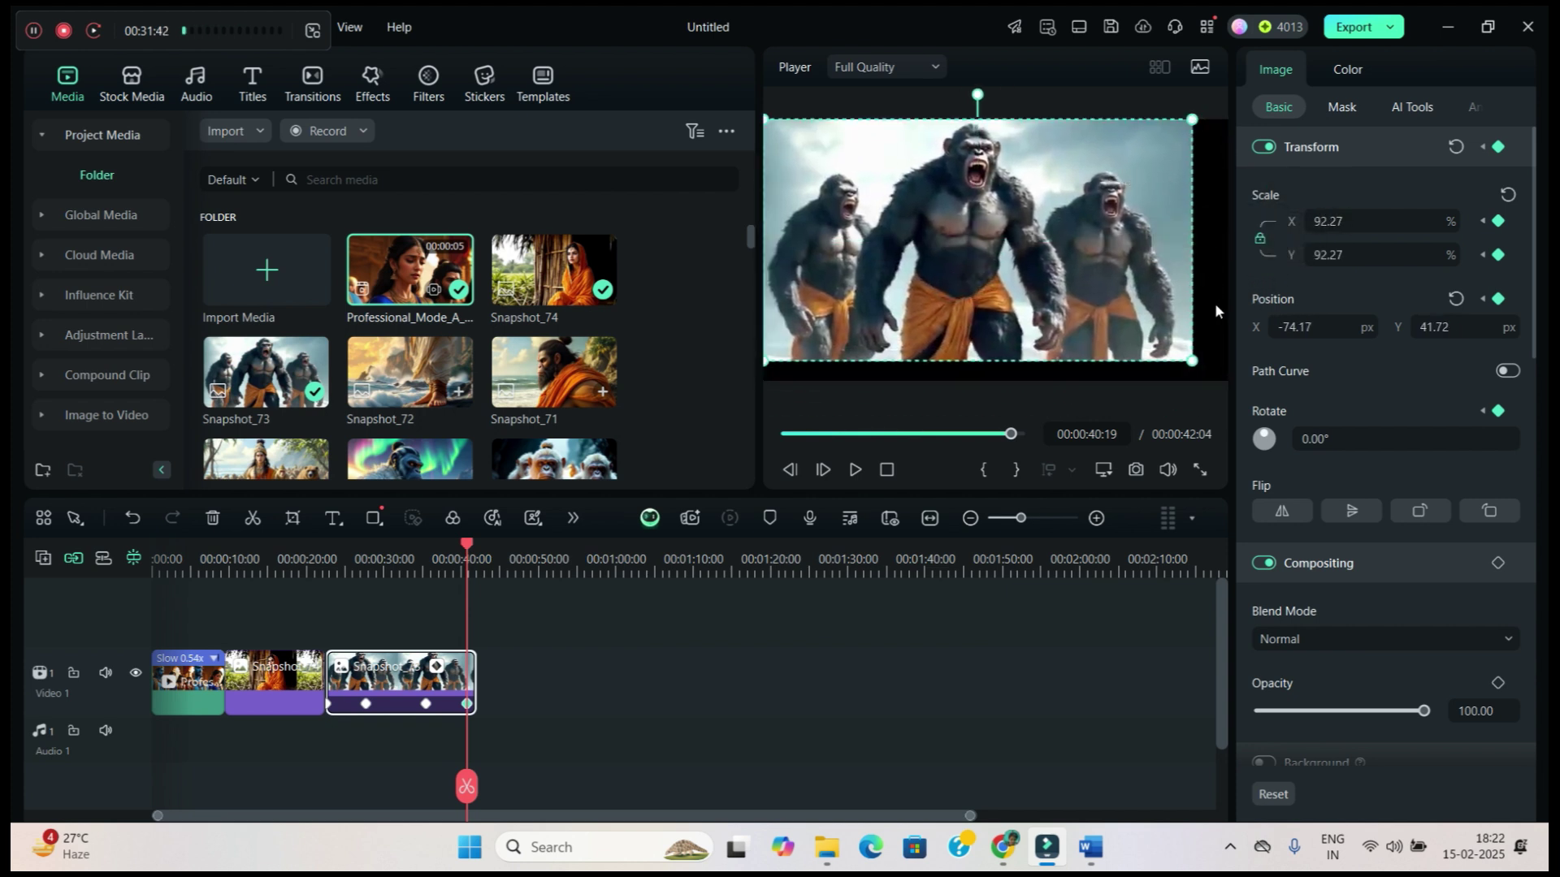
{"action": "left_click_drag", "start_coordinate": [1200, 363], "coordinate": [1229, 376]}
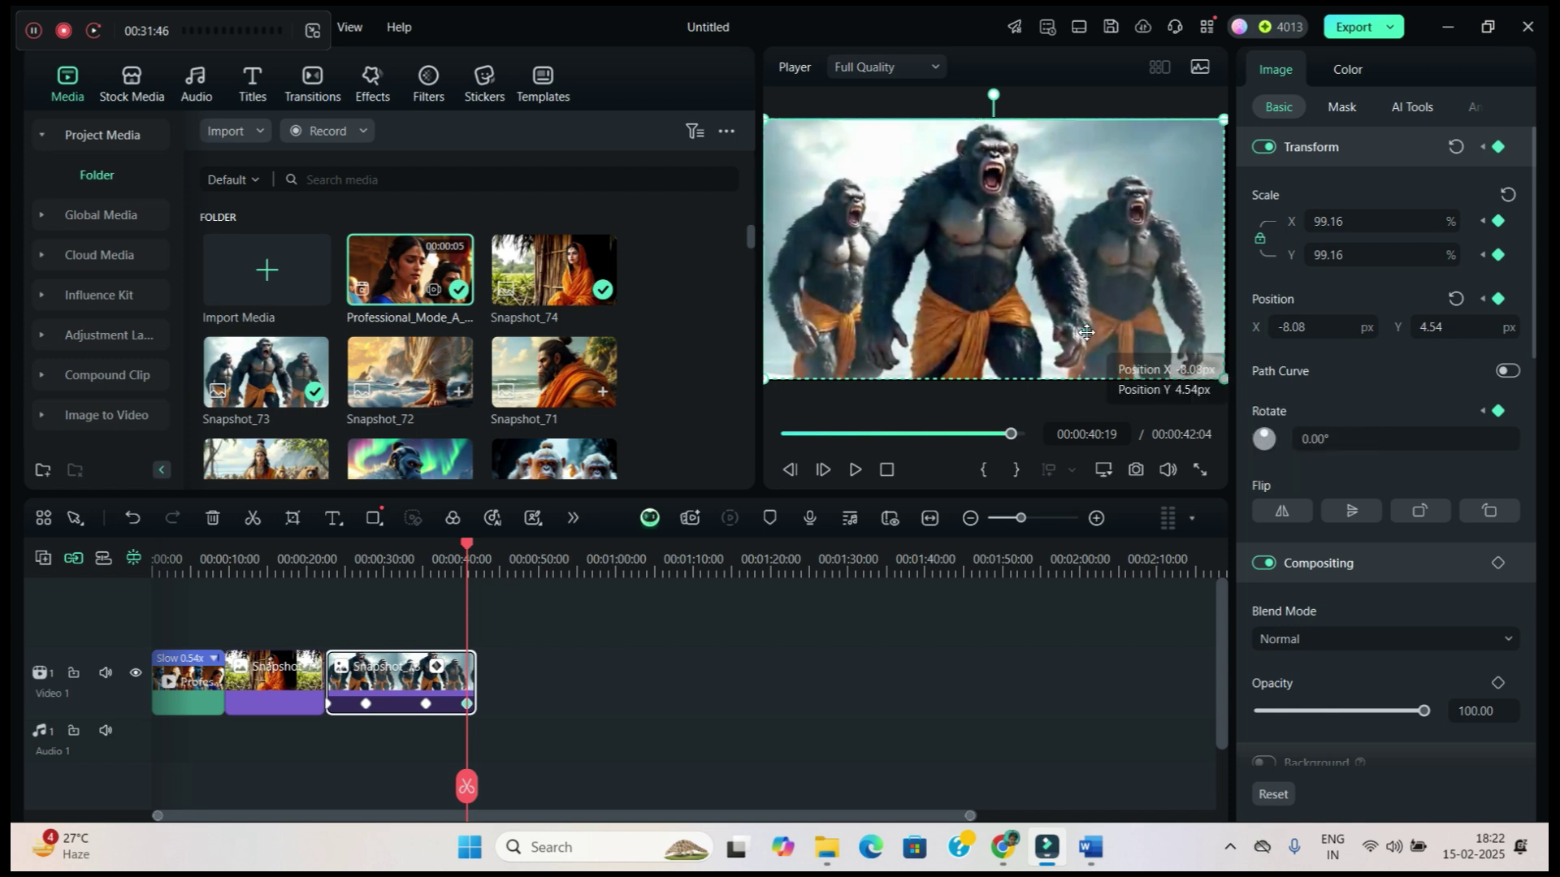
- Play the whole Snapshot_73 animation from the clip's start through the final zoom-out
{"action": "left_click_drag", "start_coordinate": [467, 787], "coordinate": [325, 787]}
{"action": "left_click", "coordinate": [853, 471]}
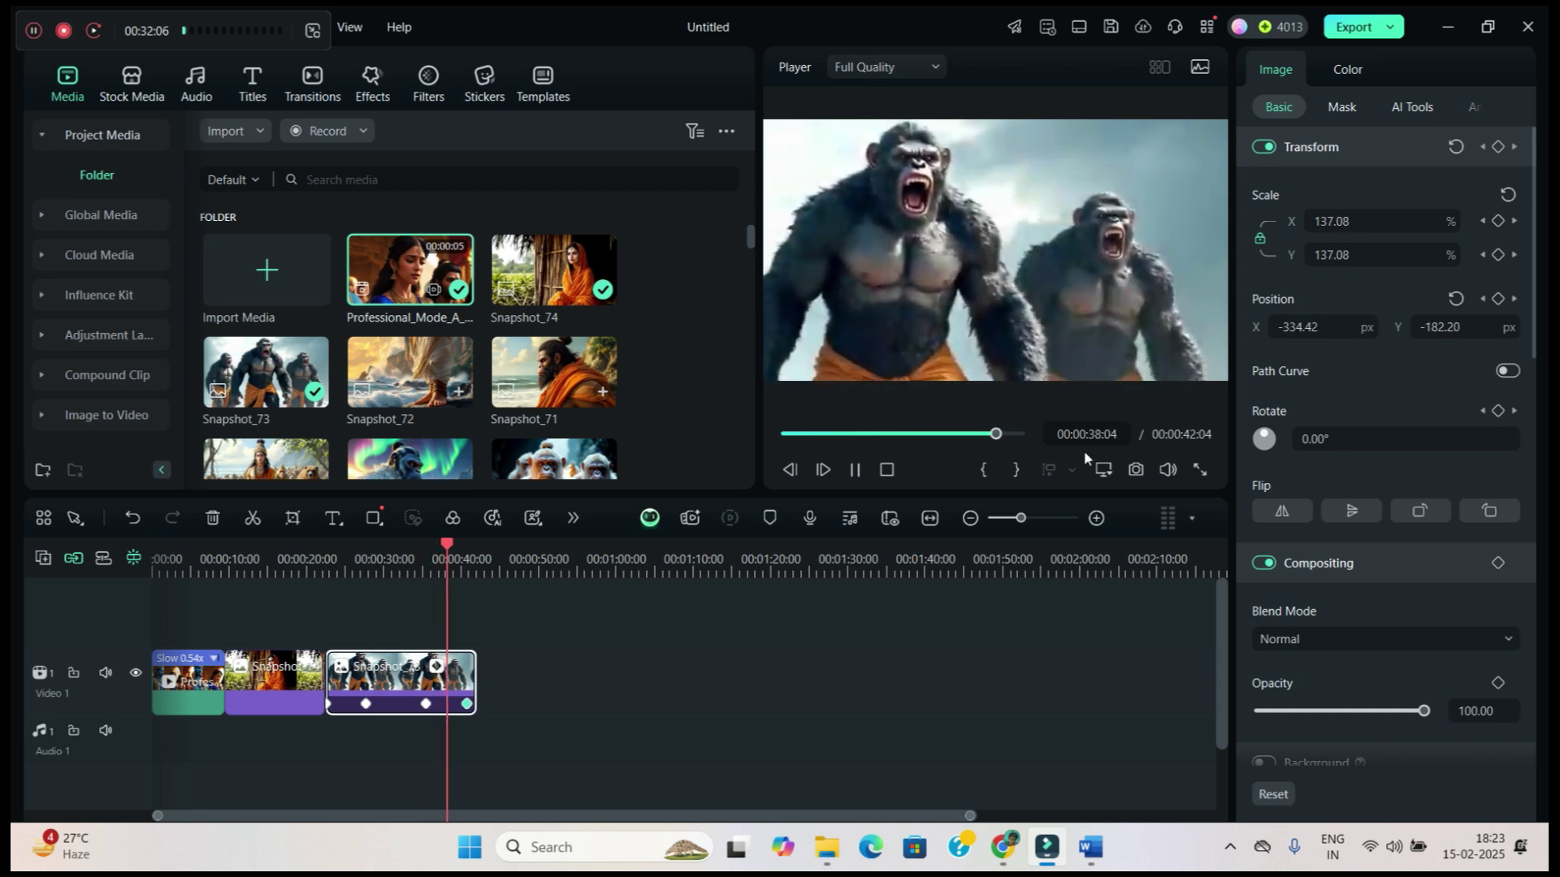
{"action": "left_click", "coordinate": [857, 471]}
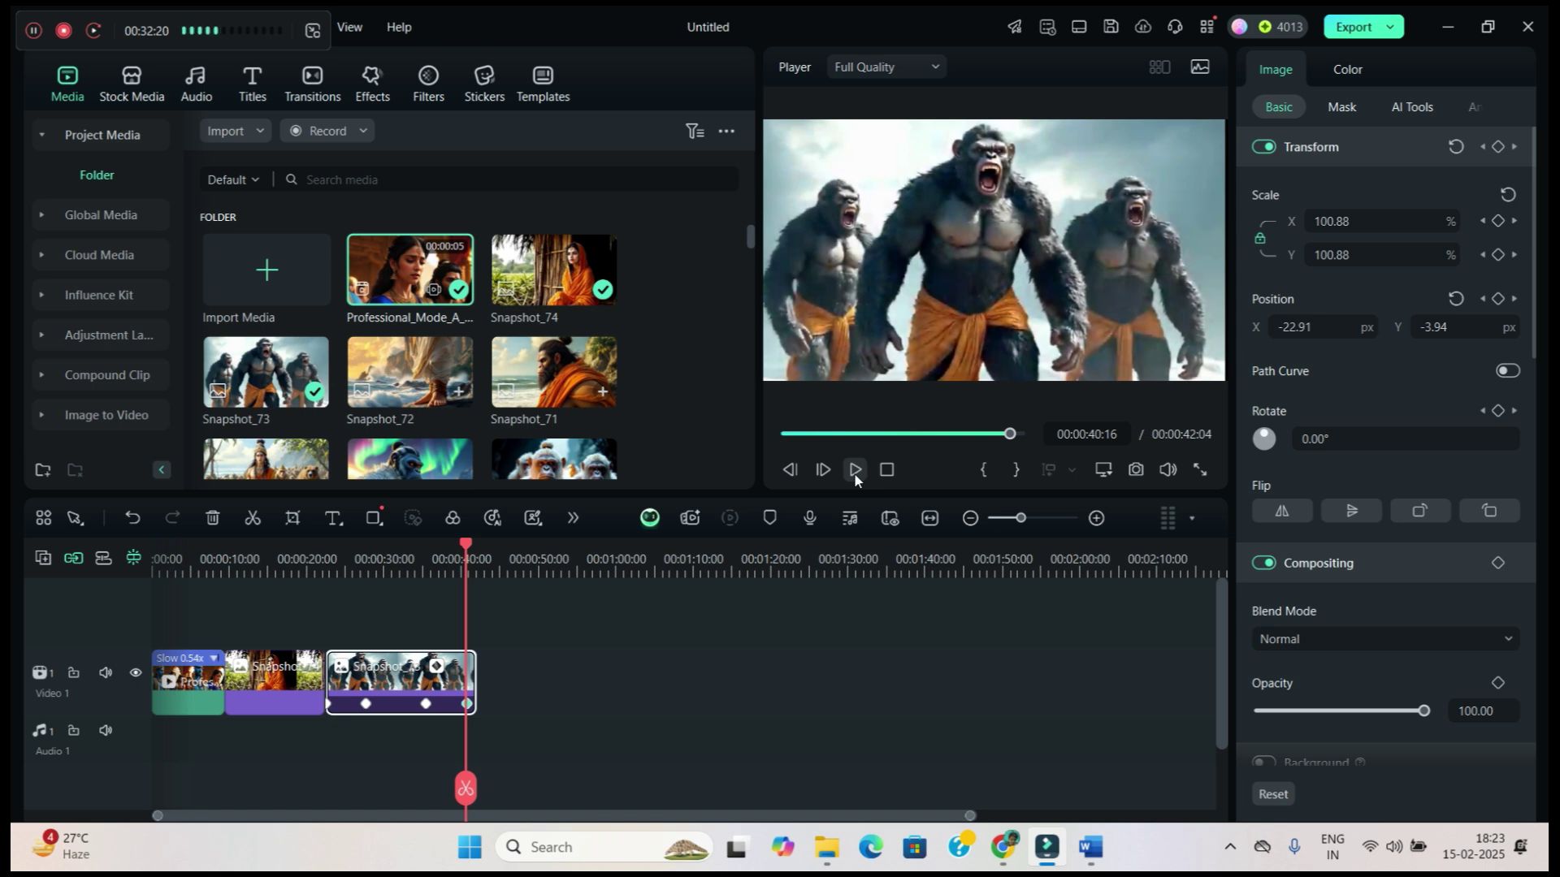
- Place the ElevenLabs Brian narration file from Downloads at the start of Audio 1
{"action": "left_click", "coordinate": [195, 684]}
{"action": "left_click_drag", "start_coordinate": [466, 788], "coordinate": [226, 797]}
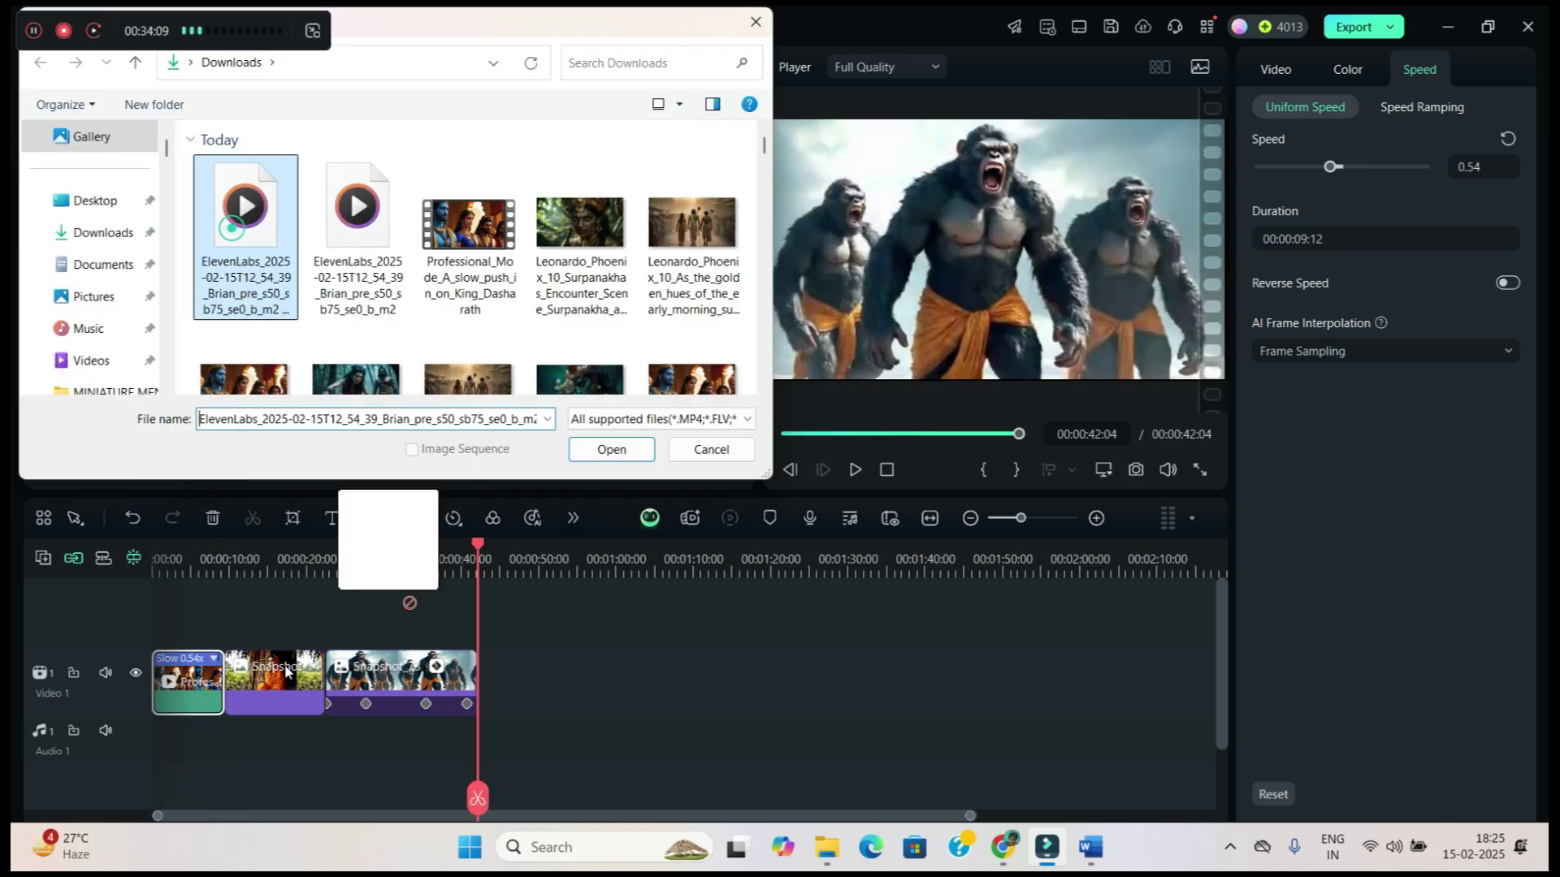
{"action": "left_click_drag", "start_coordinate": [386, 583], "coordinate": [174, 792]}
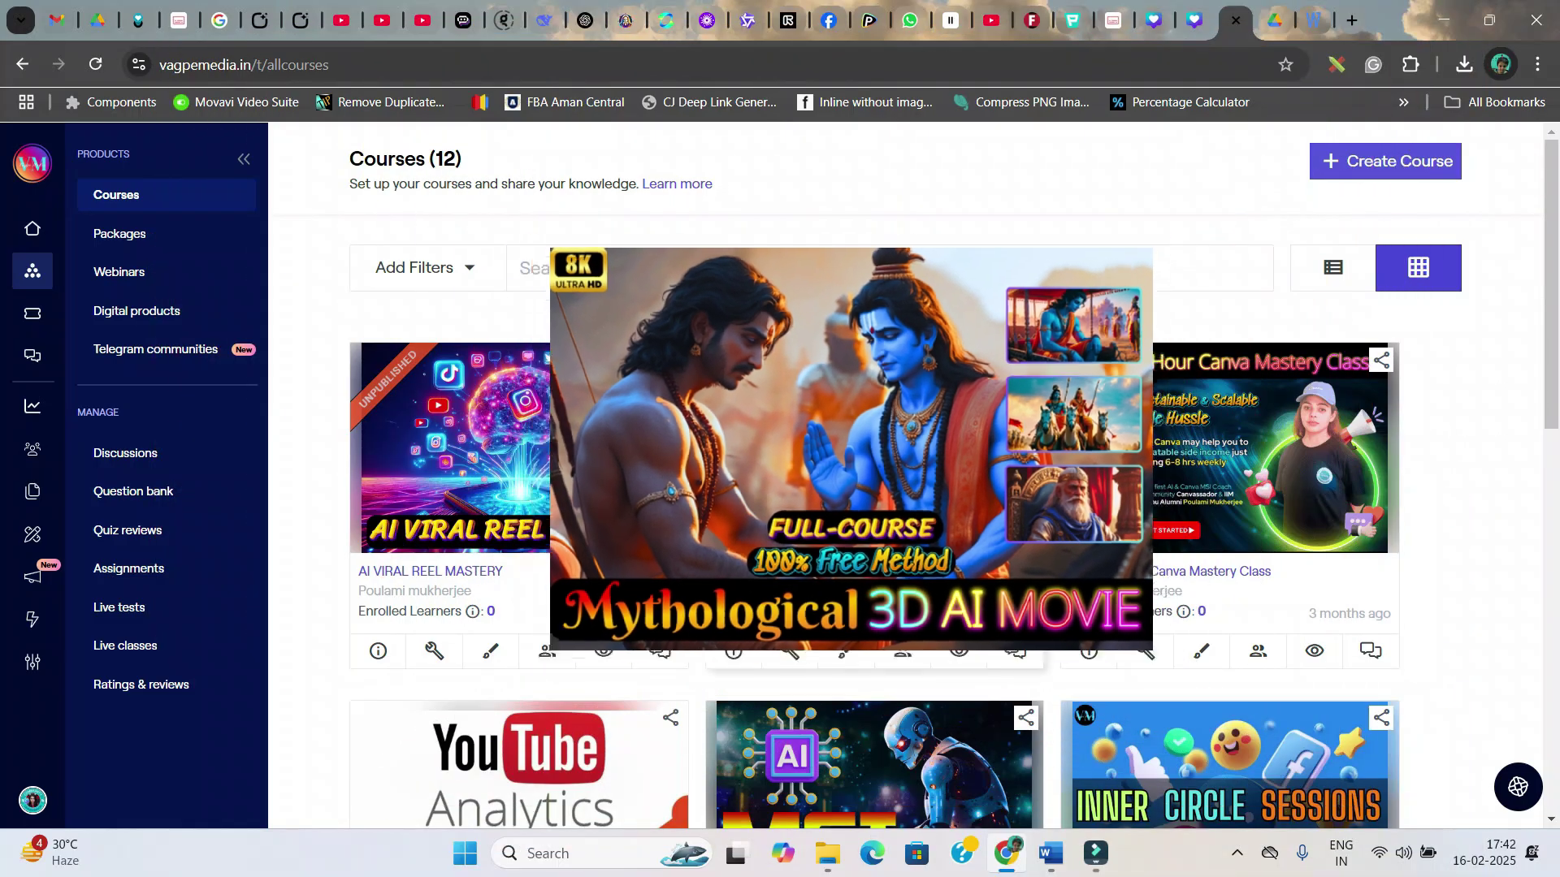
- In Chrome, open the Mythological & Historical Filmmaking Mastery with Generative AI course builder and look through its chapters
{"action": "left_click", "coordinate": [800, 657]}
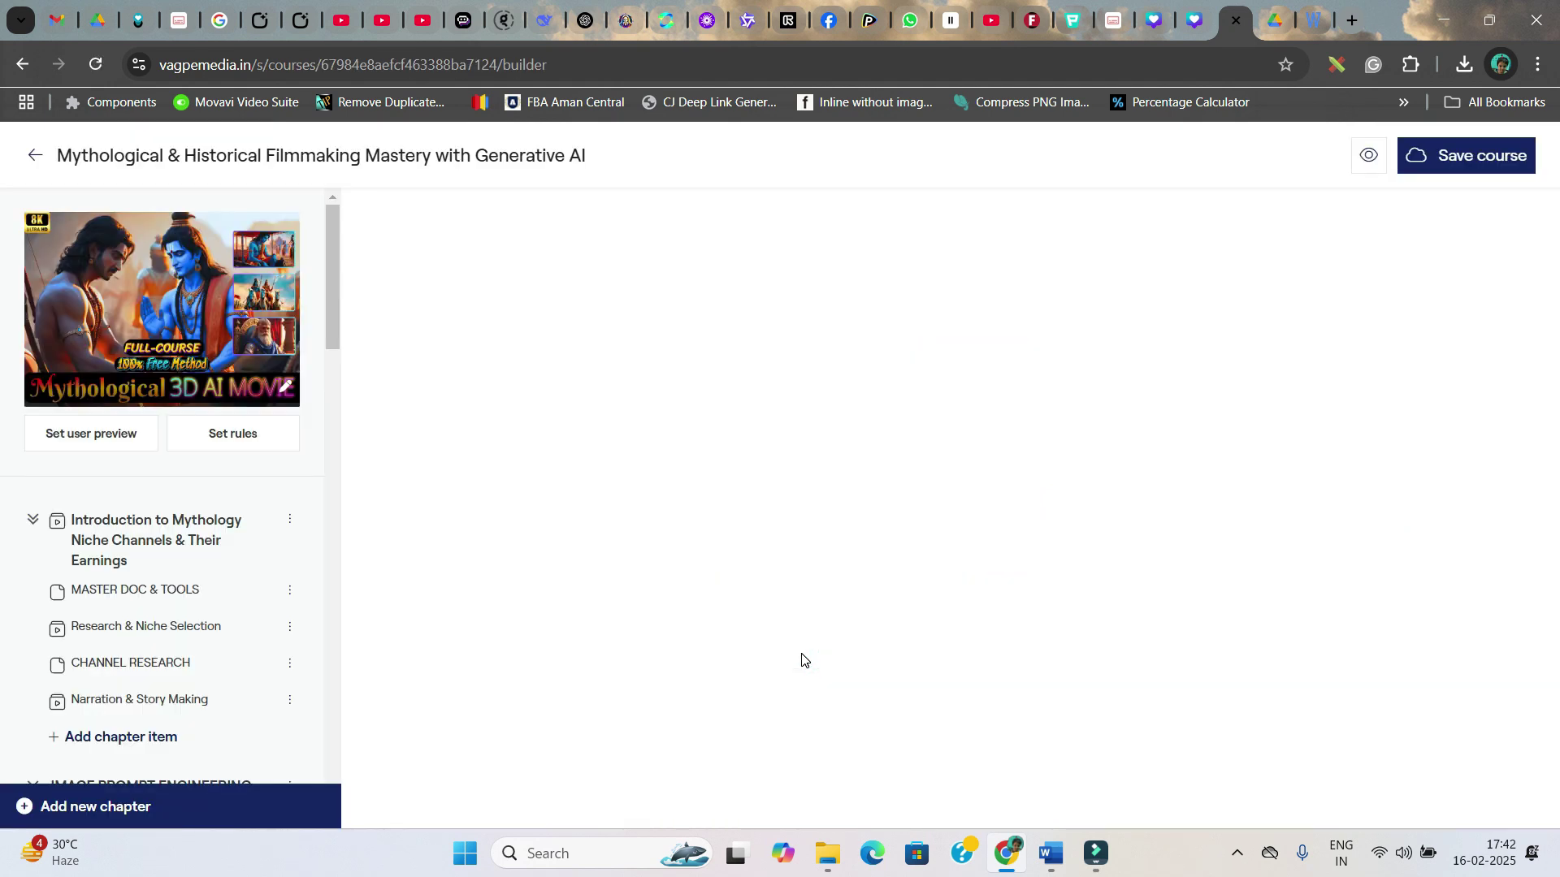
{"action": "scroll", "coordinate": [211, 630], "scroll_direction": "down", "scroll_amount": 10}
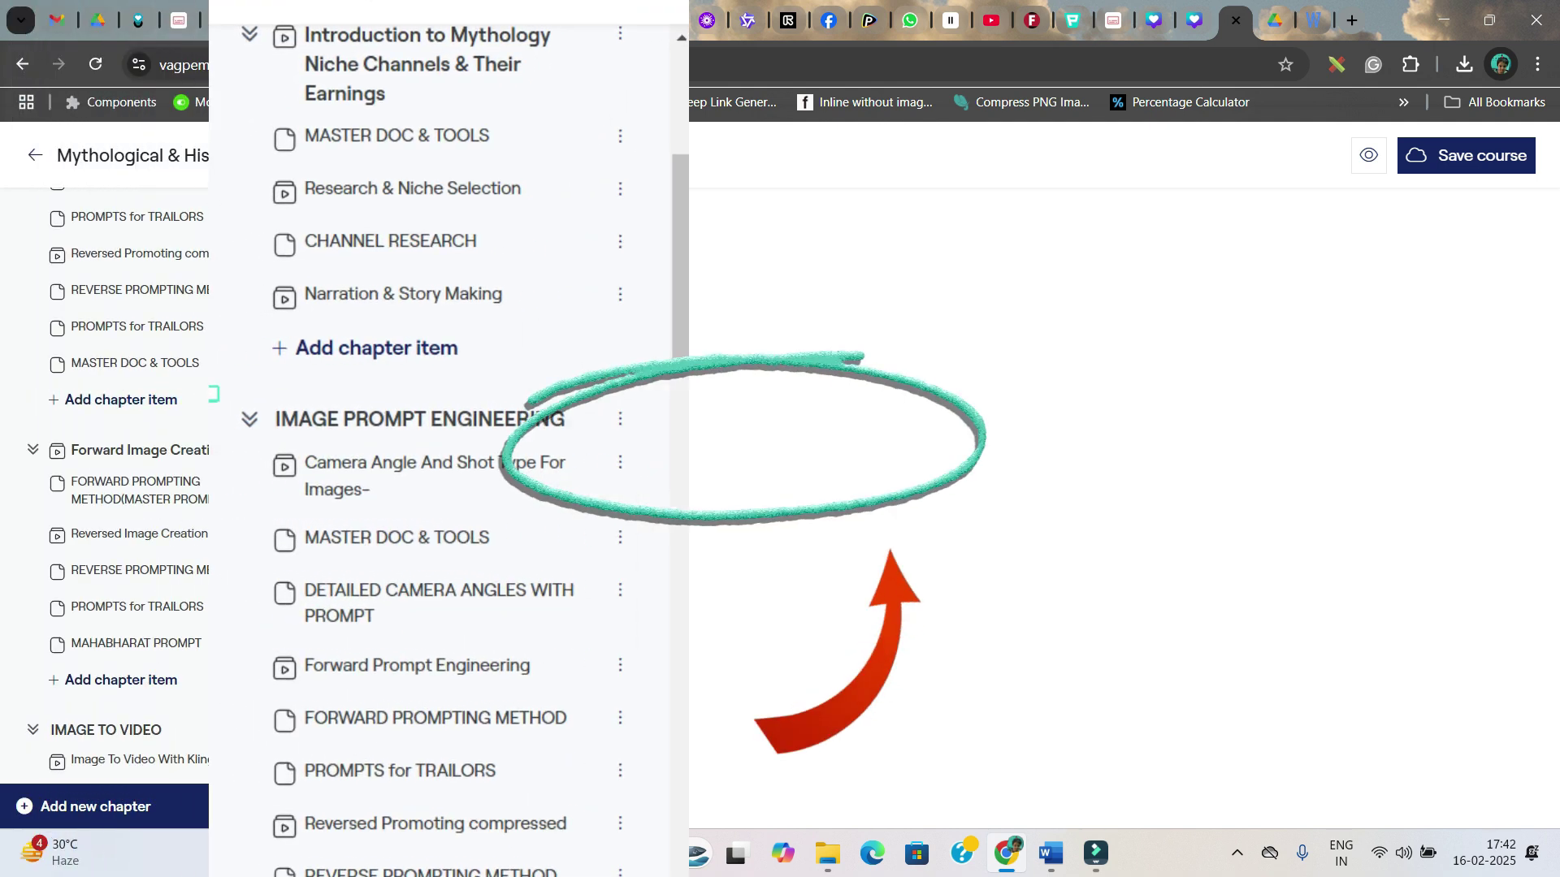
{"action": "scroll", "coordinate": [244, 622], "scroll_direction": "down", "scroll_amount": 3}
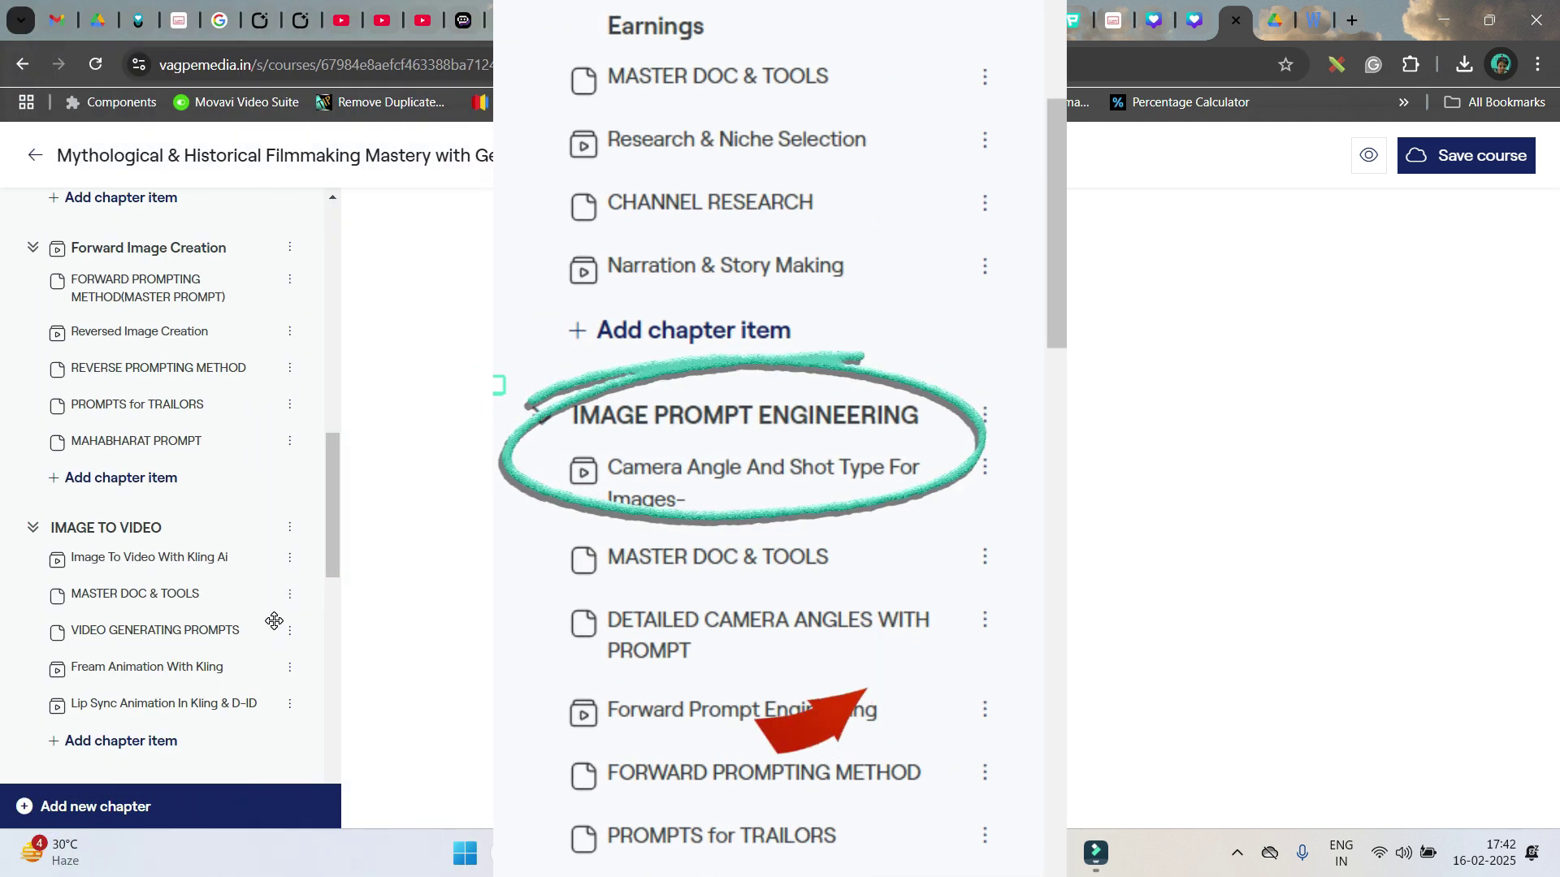